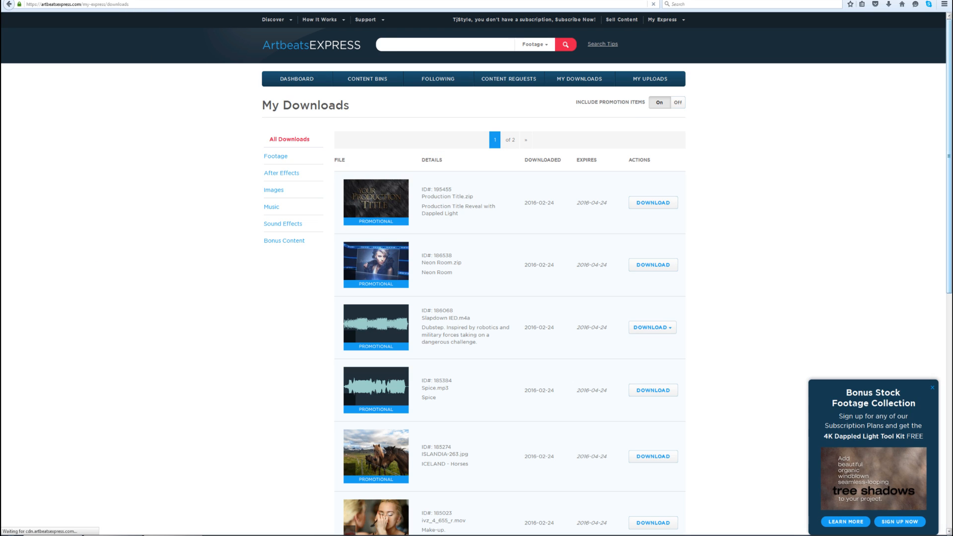
pyautogui.scroll(-5, 921, 184)
pyautogui.moveTo(951, 269); pyautogui.dragTo(952, 305)
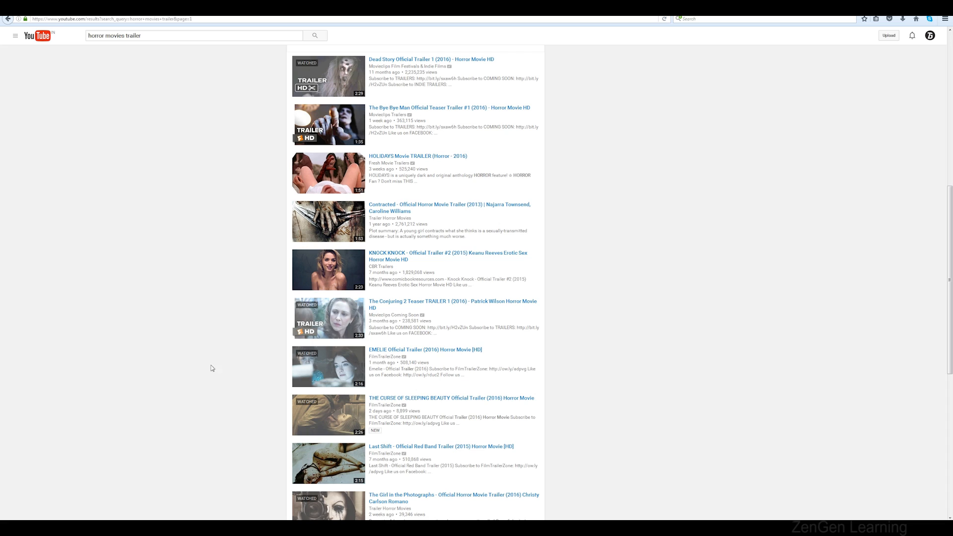
pyautogui.scroll(8, 194, 354)
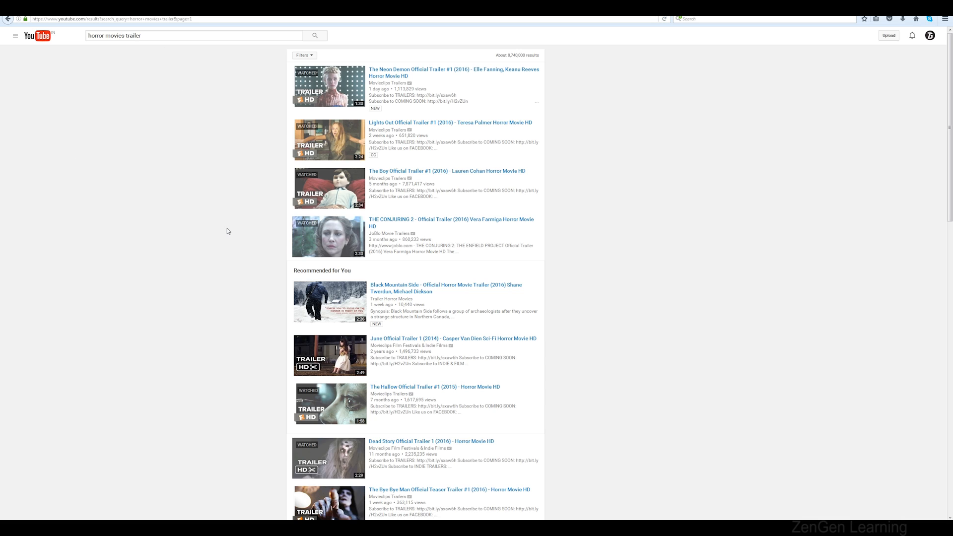
# Browse the horror movies trailer search results and preview the finished title composition
pyautogui.scroll(-6, 228, 231)
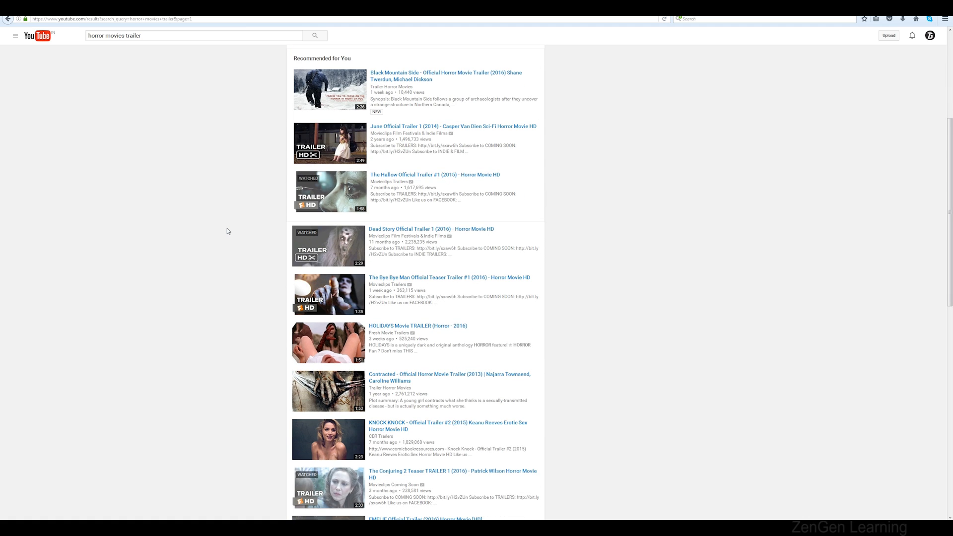
pyautogui.scroll(-4, 228, 232)
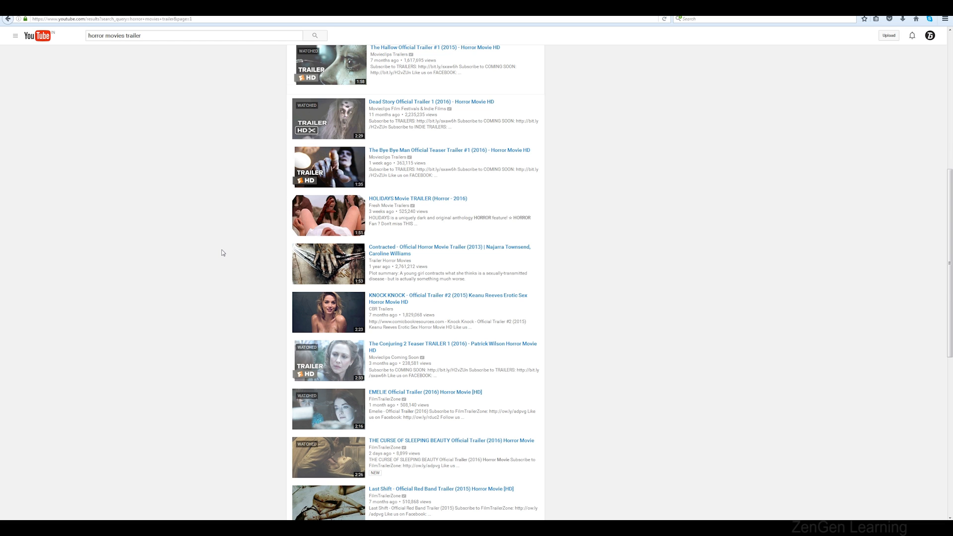
pyautogui.scroll(-10, 222, 252)
pyautogui.scroll(4, 223, 252)
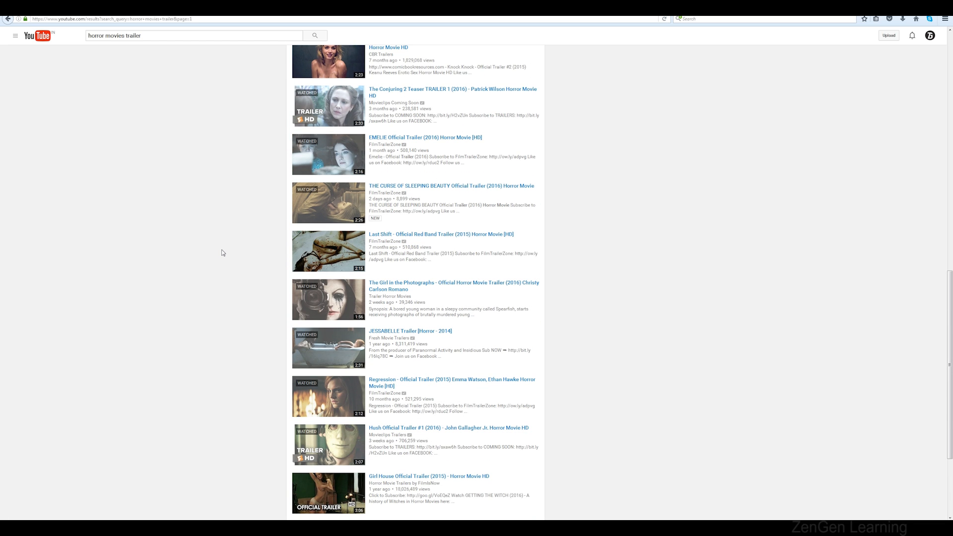
pyautogui.scroll(10, 223, 253)
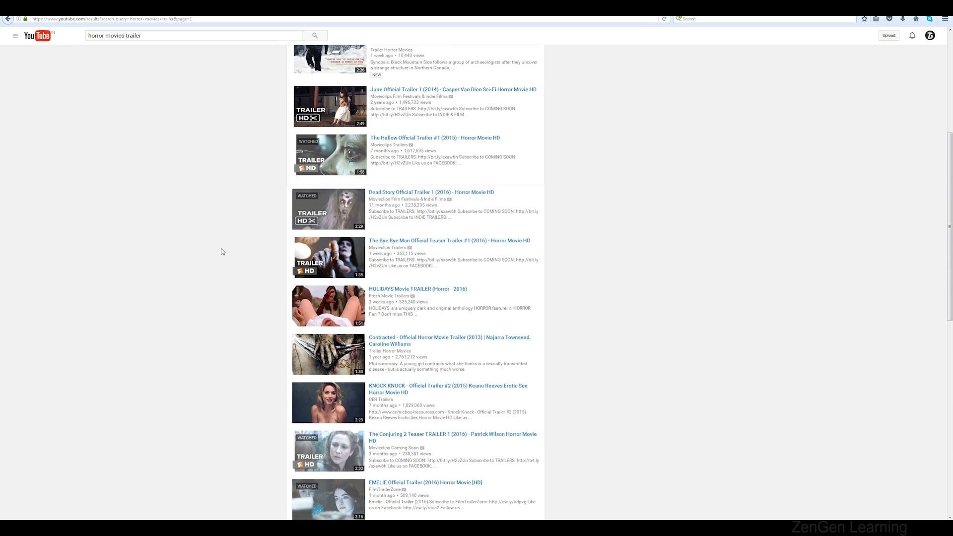
pyautogui.scroll(5, 222, 252)
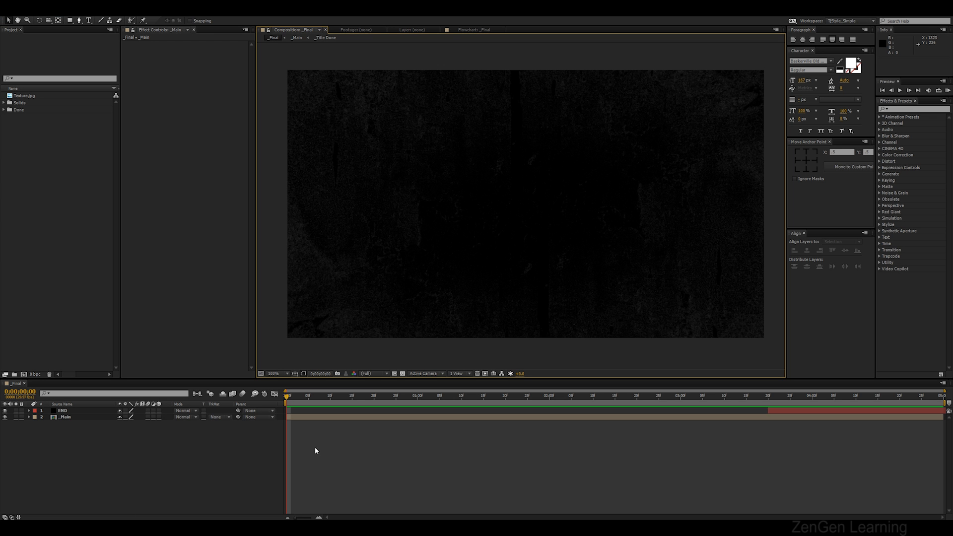
pyautogui.press('space')
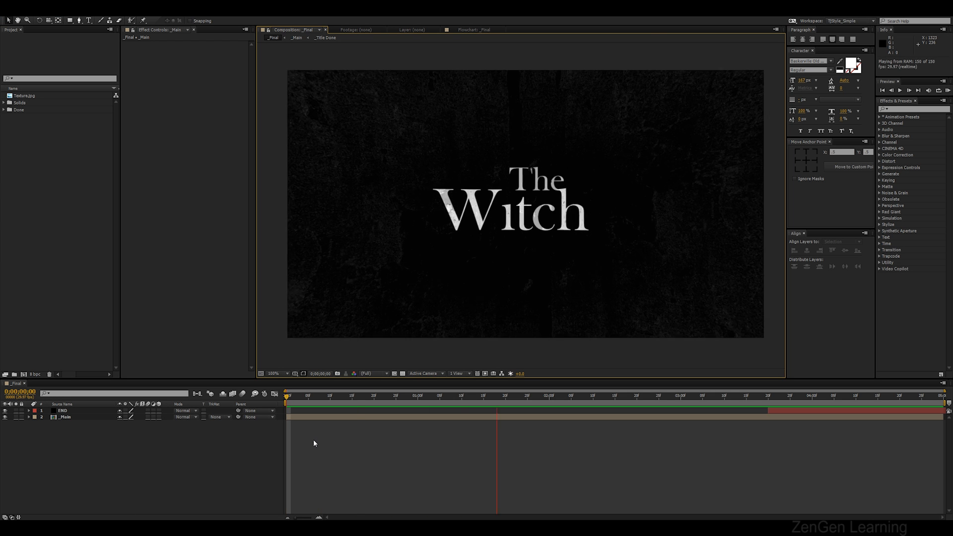
# Create a new HDTV 720 29.97 composition, 1280×720, named _Main
pyautogui.rightClick(56, 234)
pyautogui.click(85, 236)
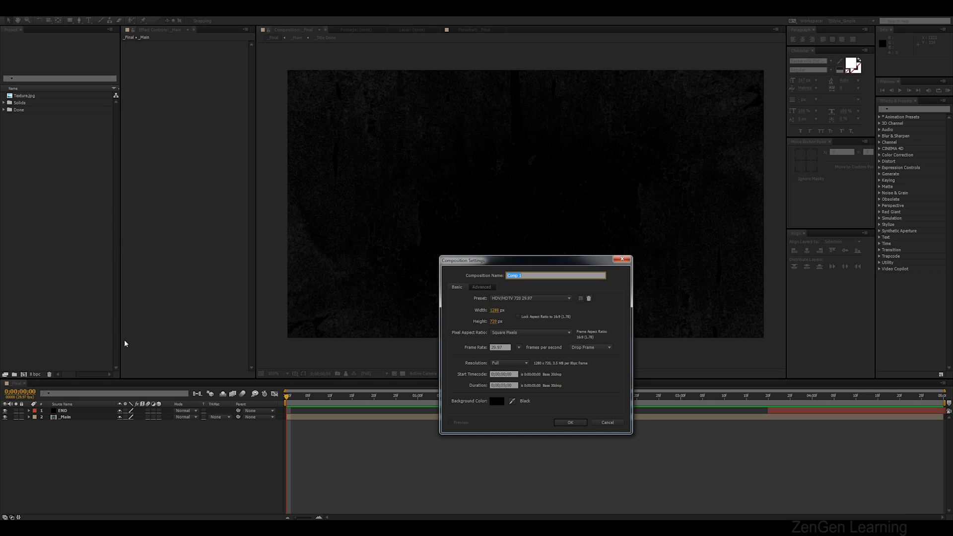
pyautogui.press('BackSpace')
pyautogui.click(564, 422)
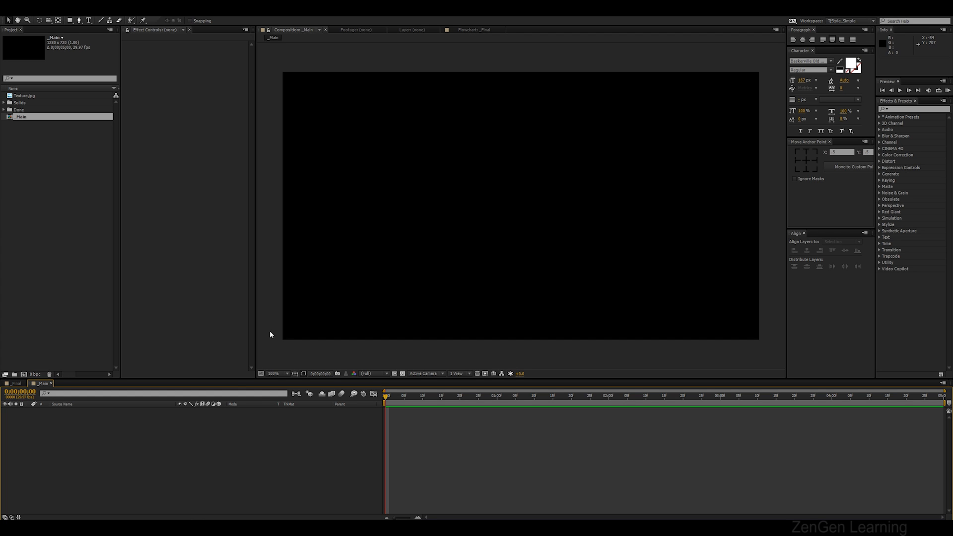
# Add a text layer reading "The" in the composition and scale it down
pyautogui.hotkey('ctrl', 't')
pyautogui.click(401, 199)
pyautogui.write('The')
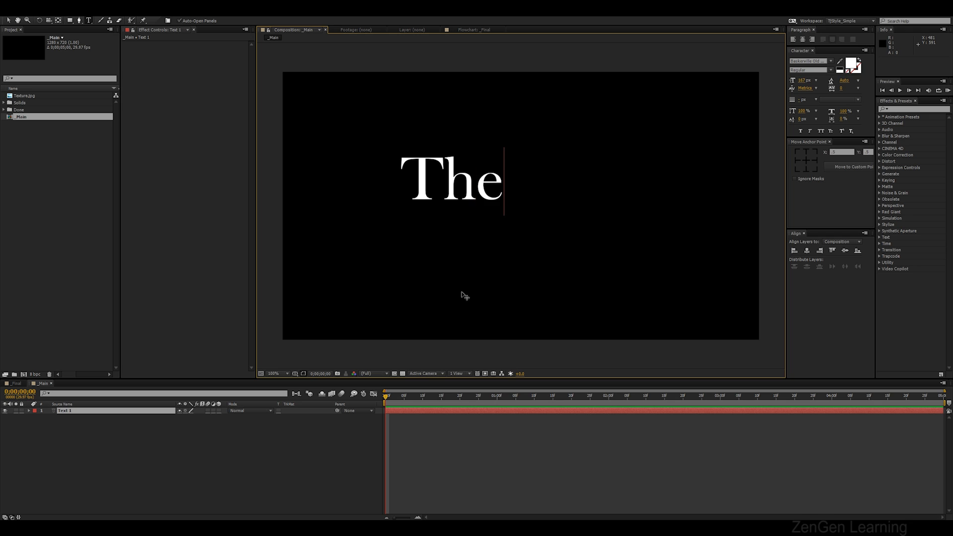
pyautogui.press('Escape')
pyautogui.press('v')
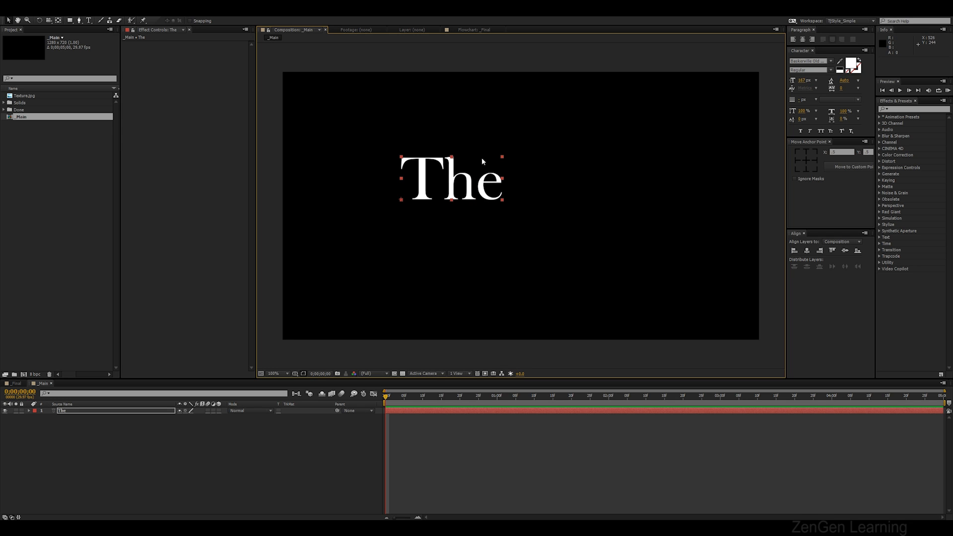
pyautogui.moveTo(503, 158); pyautogui.dragTo(495, 177)
pyautogui.moveTo(495, 177); pyautogui.dragTo(485, 178)
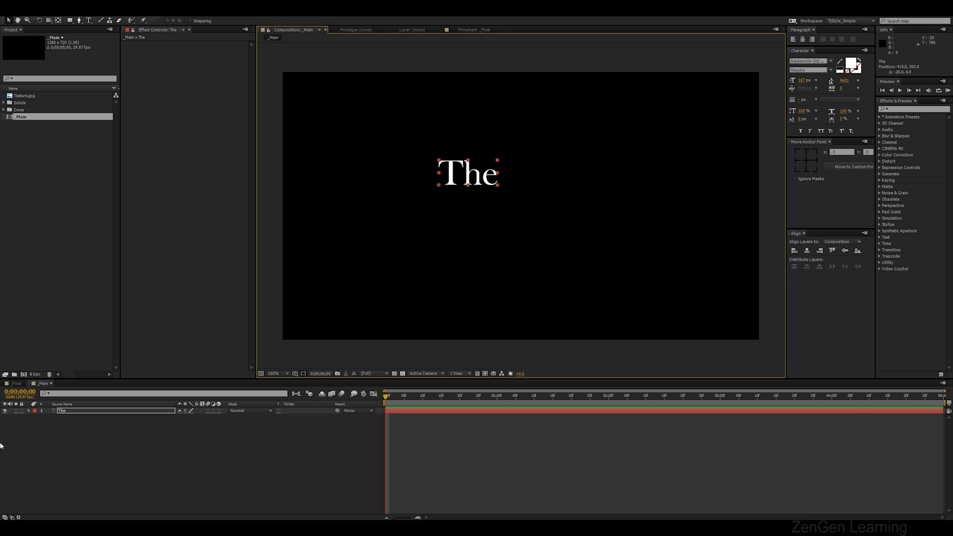
# Add an Opacity animator to the text layer and set its Opacity to 0%
pyautogui.click(29, 412)
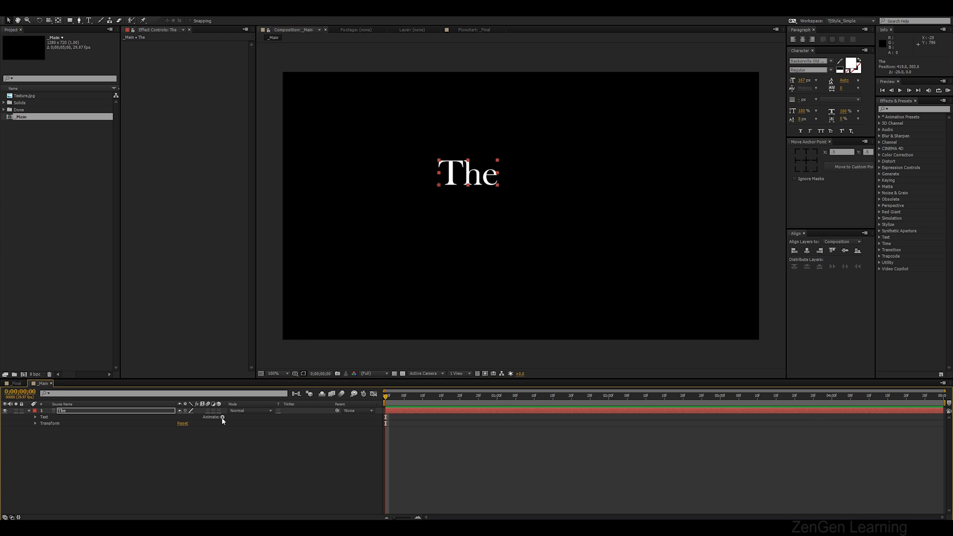
pyautogui.click(223, 418)
pyautogui.click(254, 316)
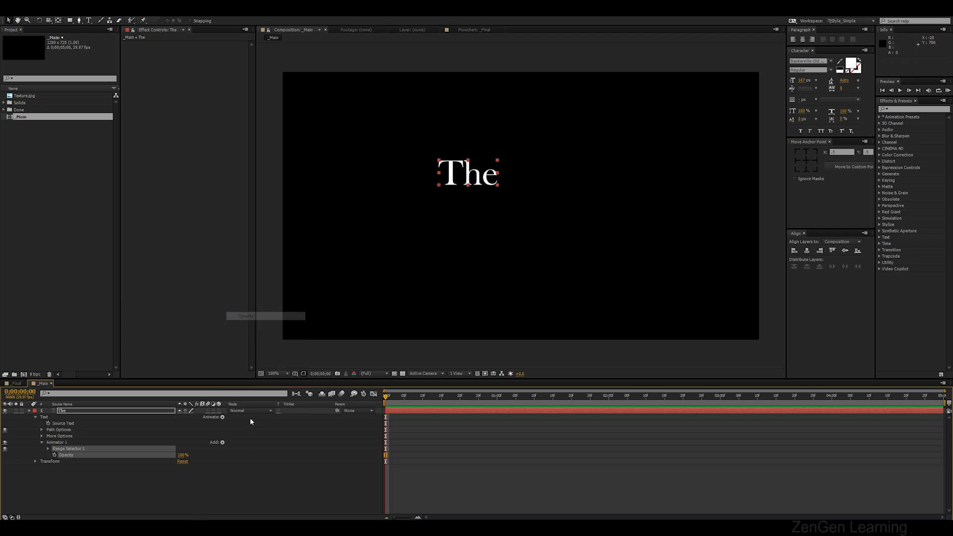
pyautogui.click(219, 461)
pyautogui.click(85, 455)
pyautogui.click(179, 455)
pyautogui.write('0')
pyautogui.click(251, 472)
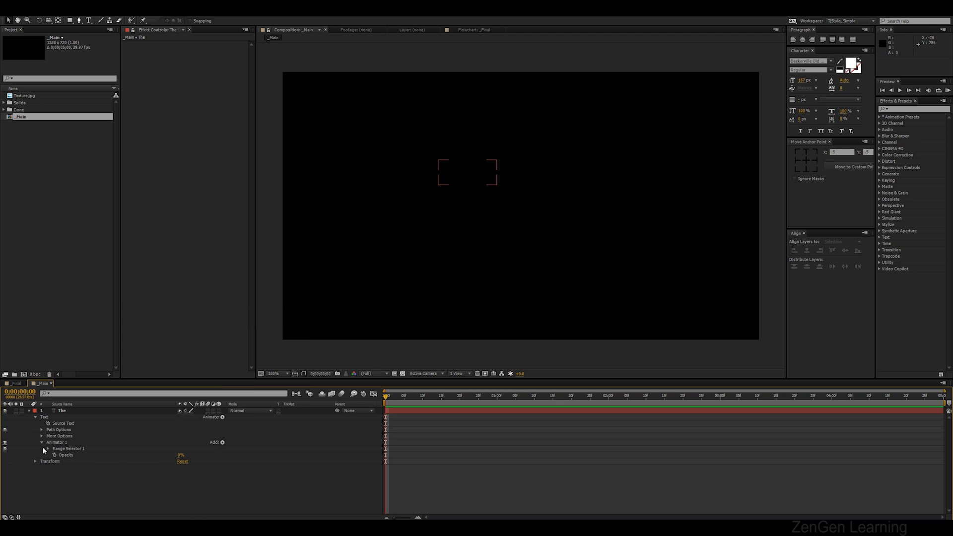
# Open the range selector's advanced options and set Smoothness to 0%
pyautogui.click(48, 449)
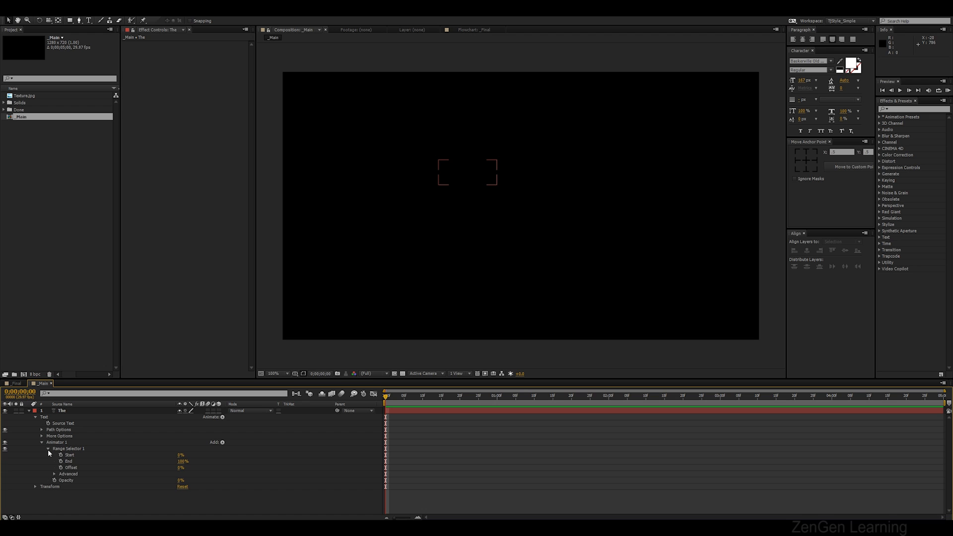
pyautogui.click(55, 474)
pyautogui.click(84, 493)
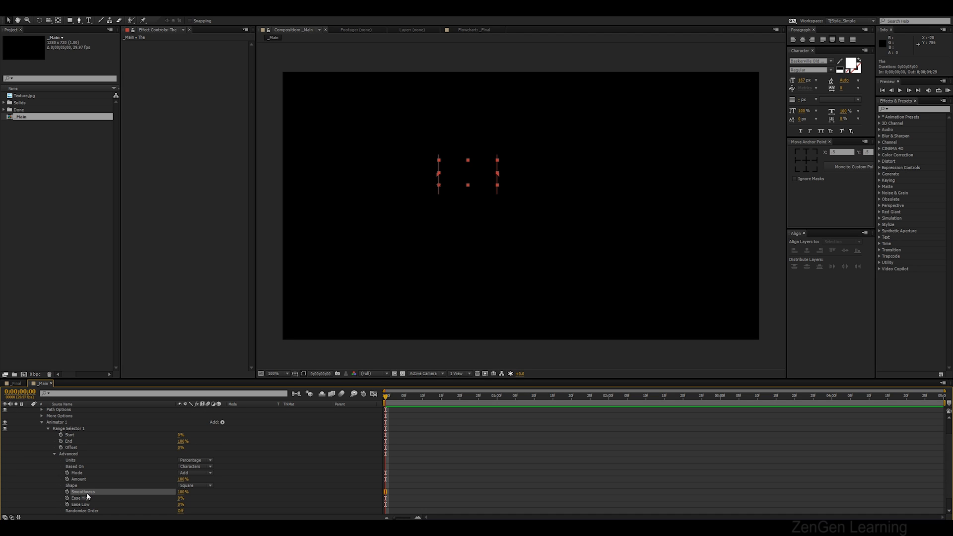
pyautogui.click(183, 492)
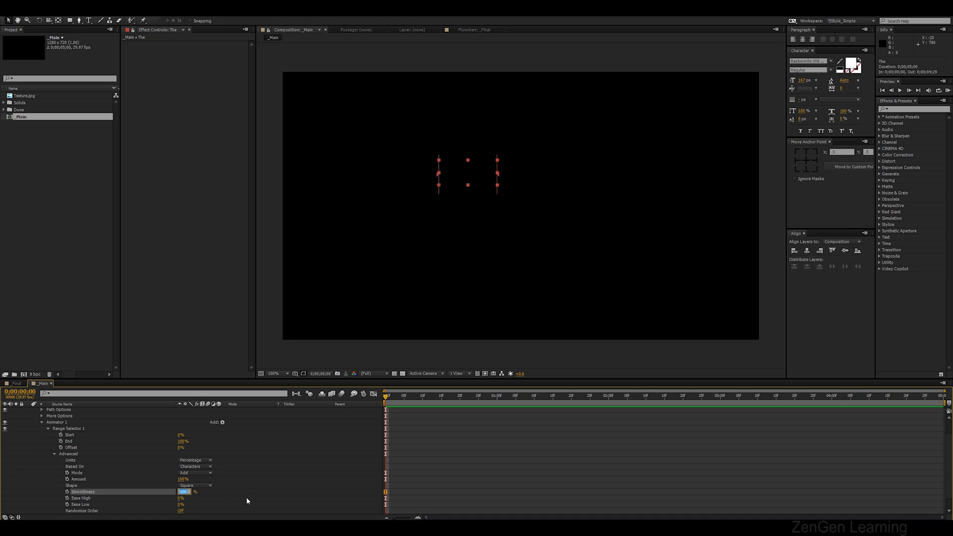
pyautogui.write('0')
pyautogui.press('Return')
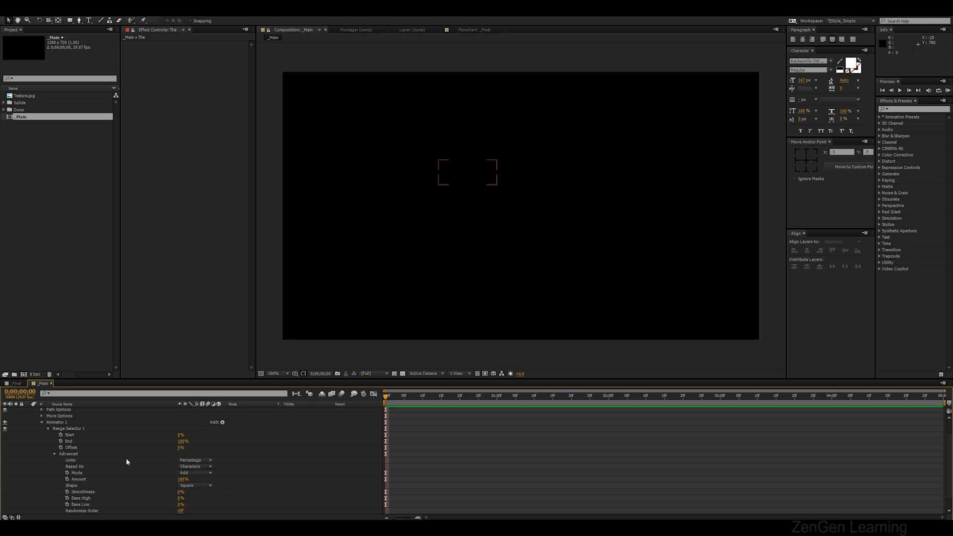
# Keyframe the range selector Start from 0% at 0 s to 100% at 1 s and preview the reveal
pyautogui.click(60, 435)
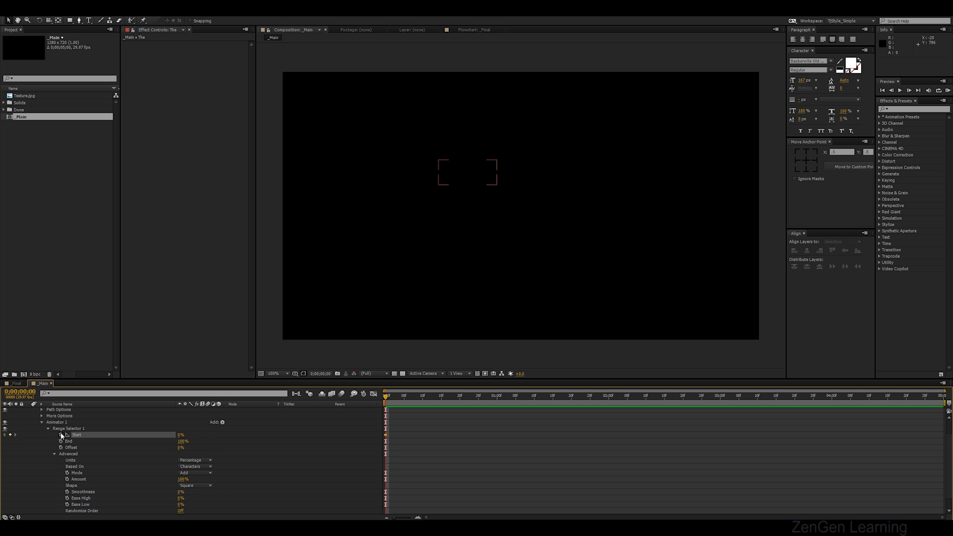
pyautogui.click(478, 403)
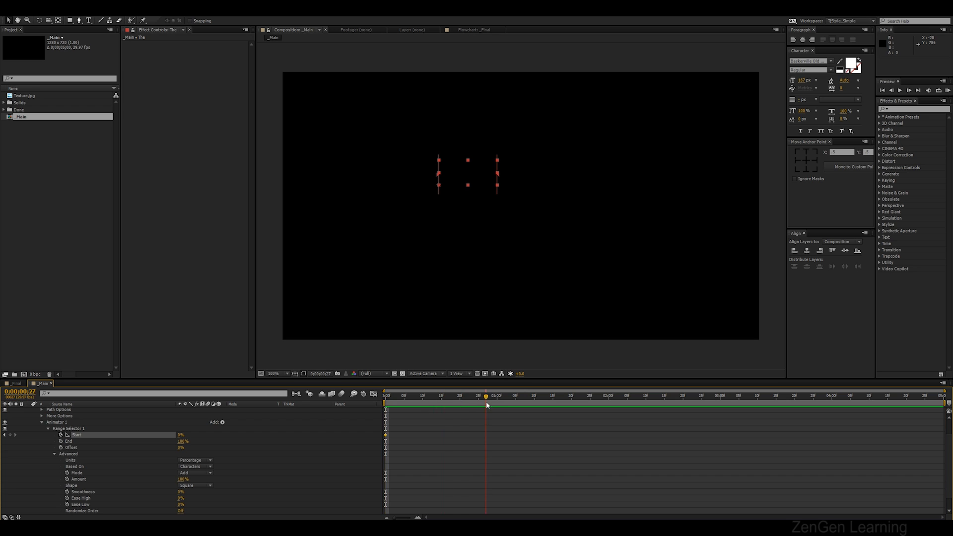
pyautogui.click(159, 441)
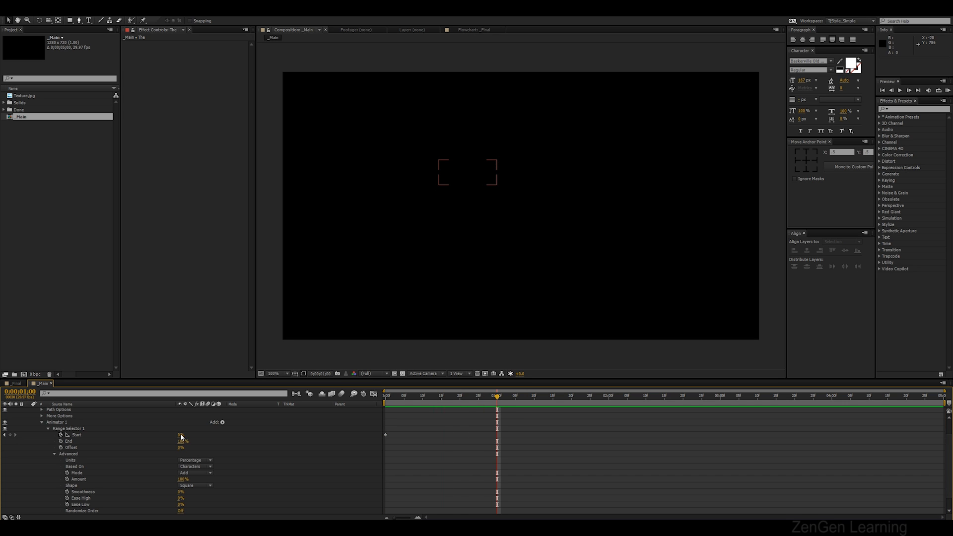
pyautogui.moveTo(181, 436); pyautogui.dragTo(356, 438)
pyautogui.press('KP_0')
pyautogui.press('space')
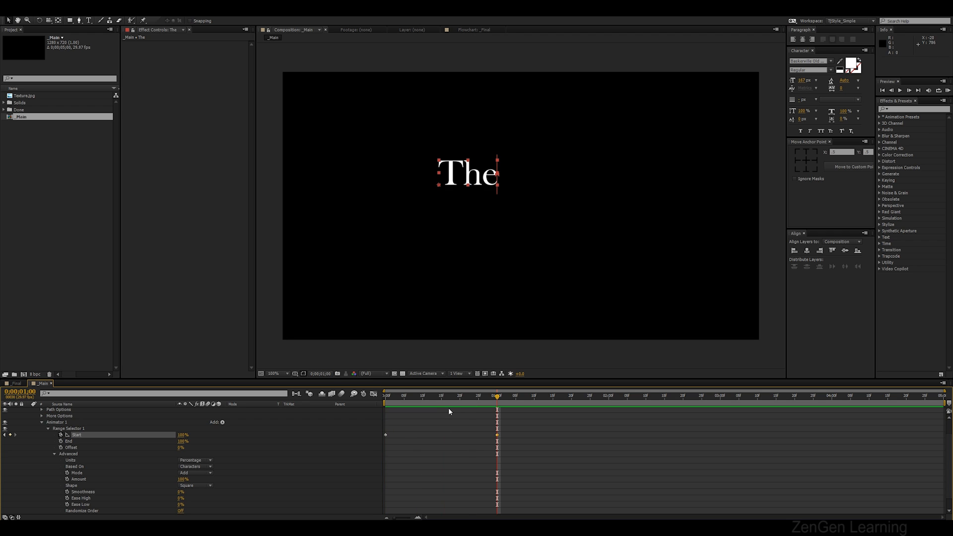
pyautogui.moveTo(440, 405); pyautogui.dragTo(368, 402)
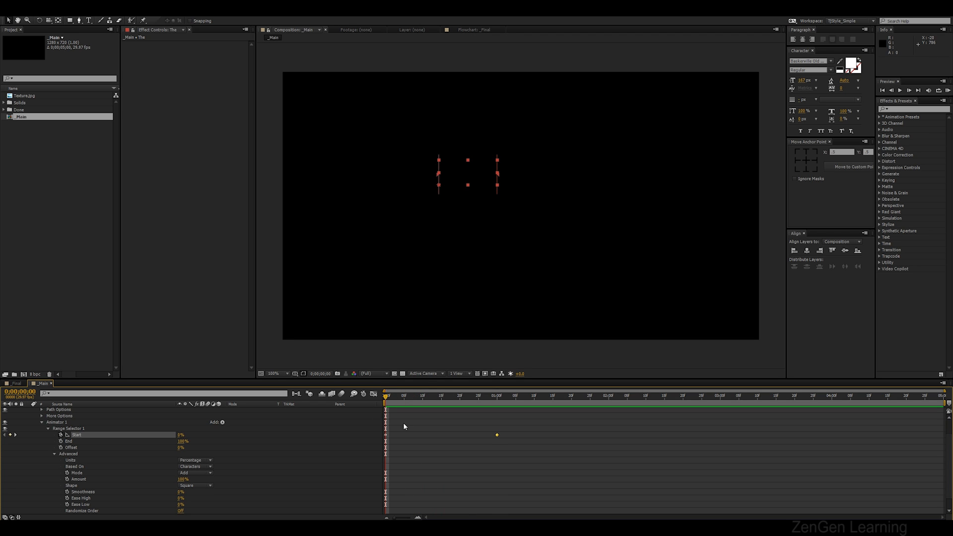
# Duplicate the "The" text layer and move the copy below the original
pyautogui.scroll(1, 404, 422)
pyautogui.click(29, 411)
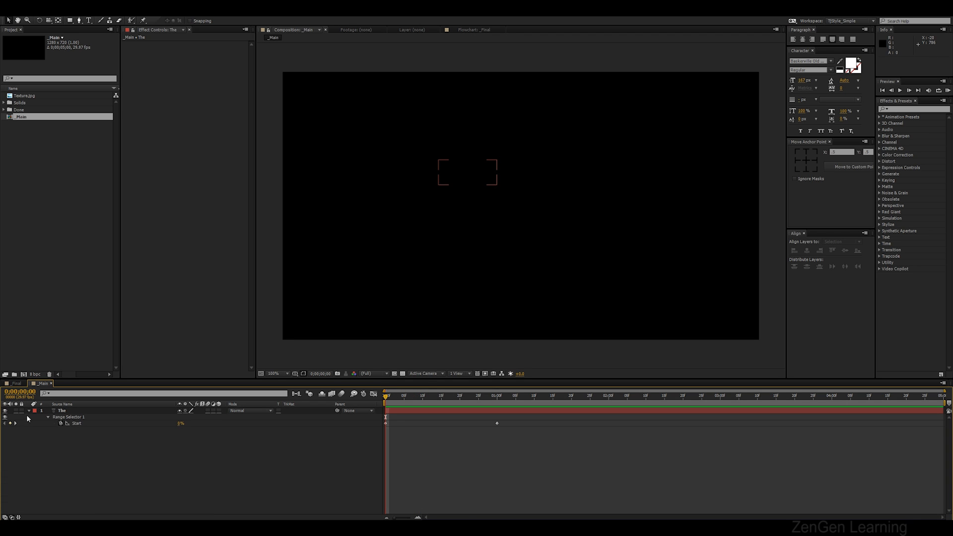
pyautogui.click(72, 411)
pyautogui.hotkey('ctrl', 'd')
pyautogui.moveTo(476, 177); pyautogui.dragTo(477, 236)
pyautogui.moveTo(486, 400); pyautogui.dragTo(520, 400)
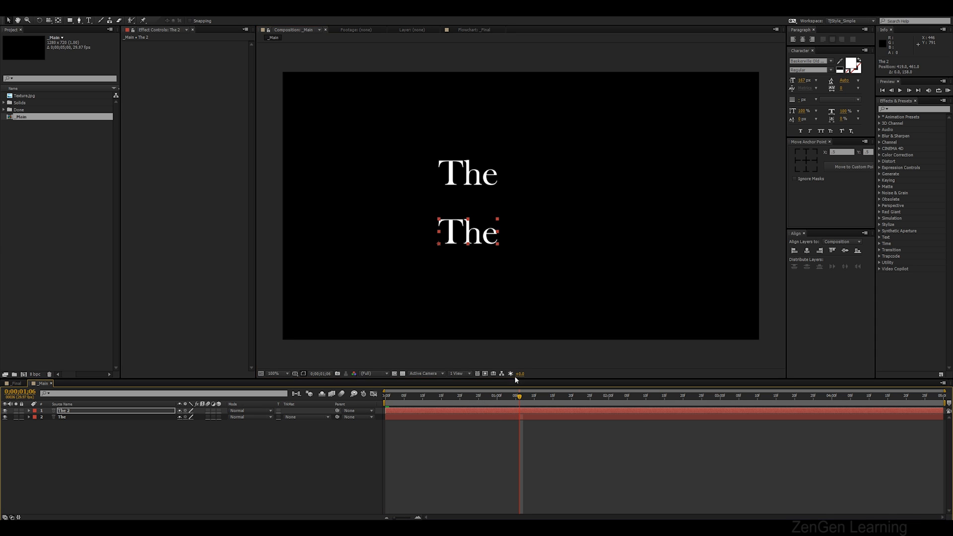
# Change the duplicated layer's text to "Witch"
pyautogui.doubleClick(476, 237)
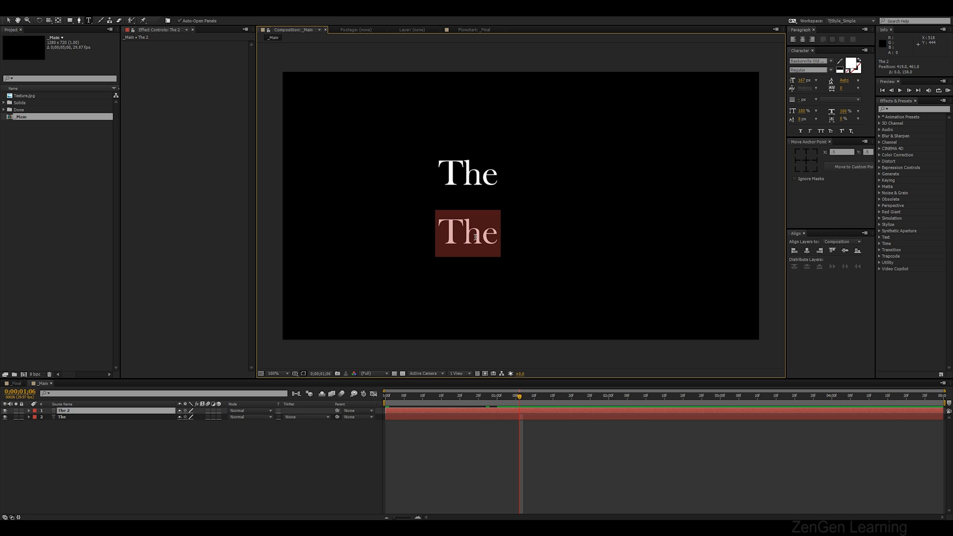
pyautogui.write('Withc')
pyautogui.press('BackSpace')
pyautogui.press('BackSpace')
pyautogui.write('ch')
pyautogui.press('KP_Enter')
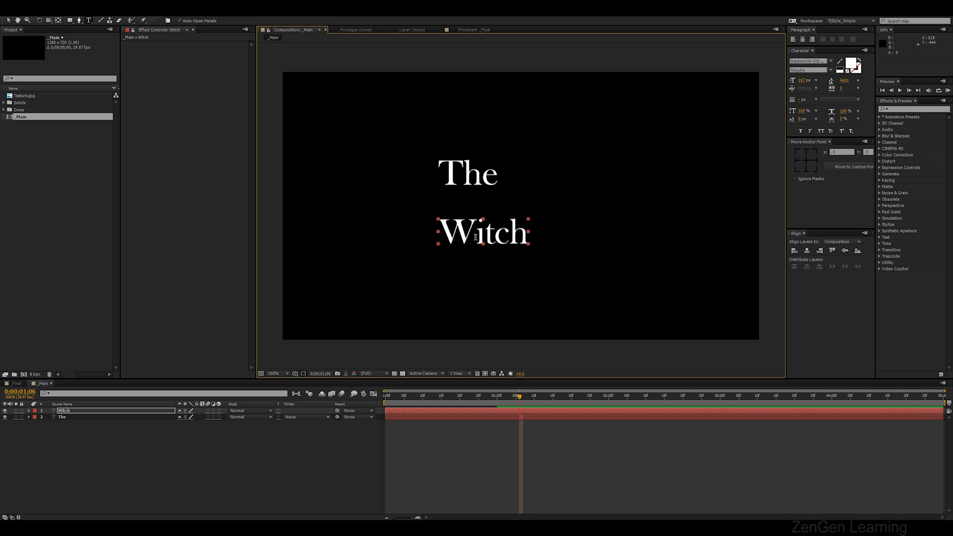
# Enlarge the Witch layer and move "The" above the right end of Witch
pyautogui.press('v')
pyautogui.moveTo(530, 221); pyautogui.dragTo(615, 198)
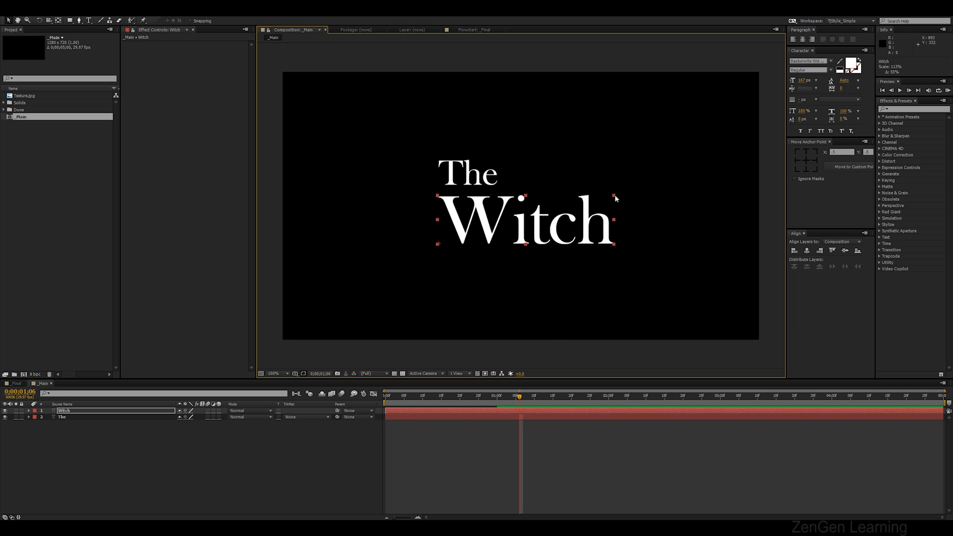
pyautogui.moveTo(482, 175); pyautogui.dragTo(579, 180)
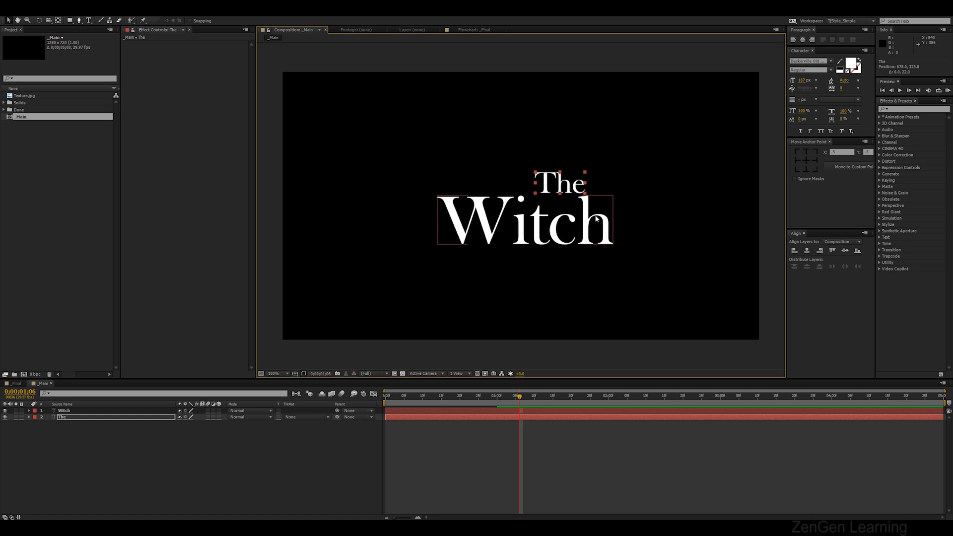
# Nudge the Witch layer slightly right and upward
pyautogui.click(611, 204)
pyautogui.moveTo(614, 196)
pyautogui.mouseDown()
pyautogui.moveTo(606, 204)
pyautogui.moveTo(622, 198)
pyautogui.mouseUp()
pyautogui.press('Up')
pyautogui.press('Up')
pyautogui.press('Up')
pyautogui.press('Up')
pyautogui.press('Up')
pyautogui.press('Up')
pyautogui.press('Up')
pyautogui.press('Up')
pyautogui.press('Up')
pyautogui.press('Up')
pyautogui.press('Up')
pyautogui.press('Up')
pyautogui.press('Up')
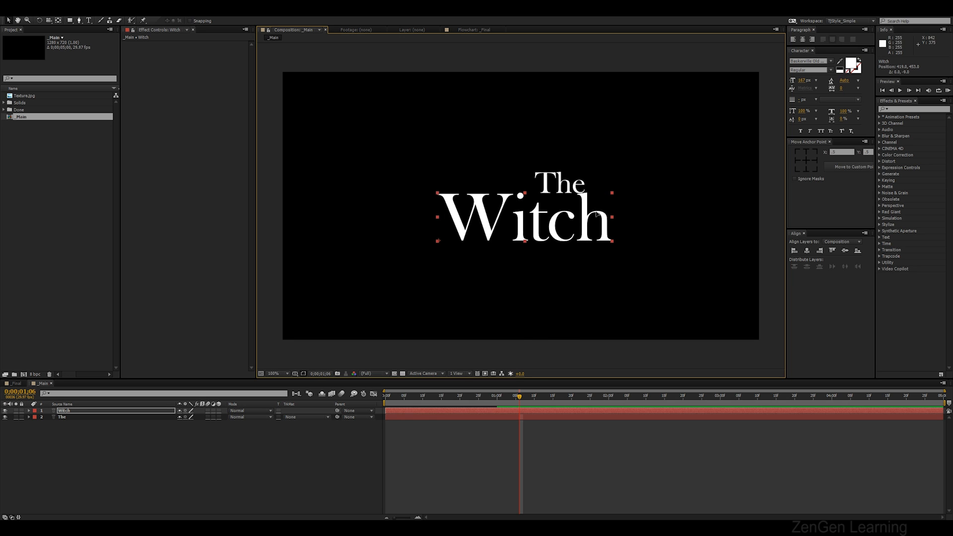
# Draw a four-point Pen mask around the dot of the i in Witch
pyautogui.press('.')
pyautogui.moveTo(591, 206); pyautogui.dragTo(570, 206)
pyautogui.click(80, 22)
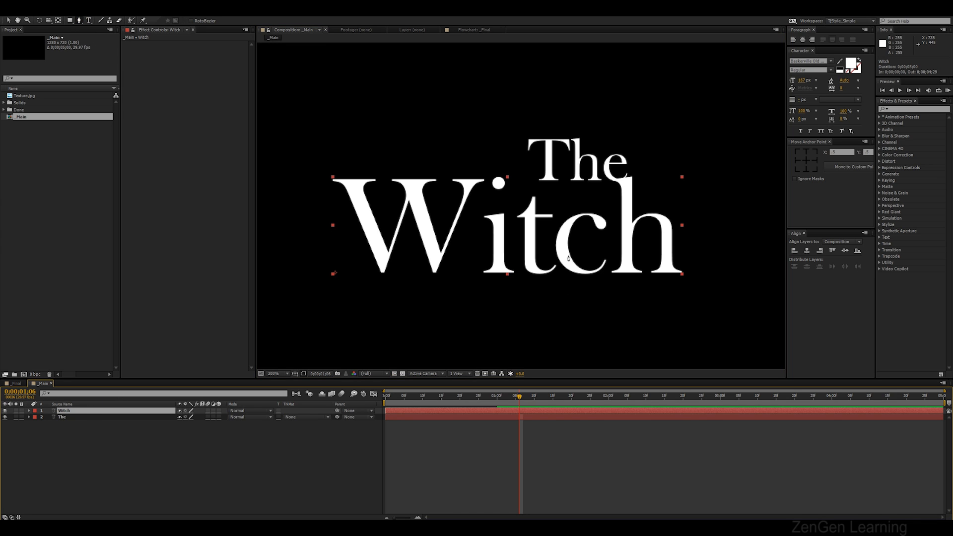
pyautogui.click(489, 170)
pyautogui.click(492, 198)
pyautogui.click(513, 190)
pyautogui.click(505, 170)
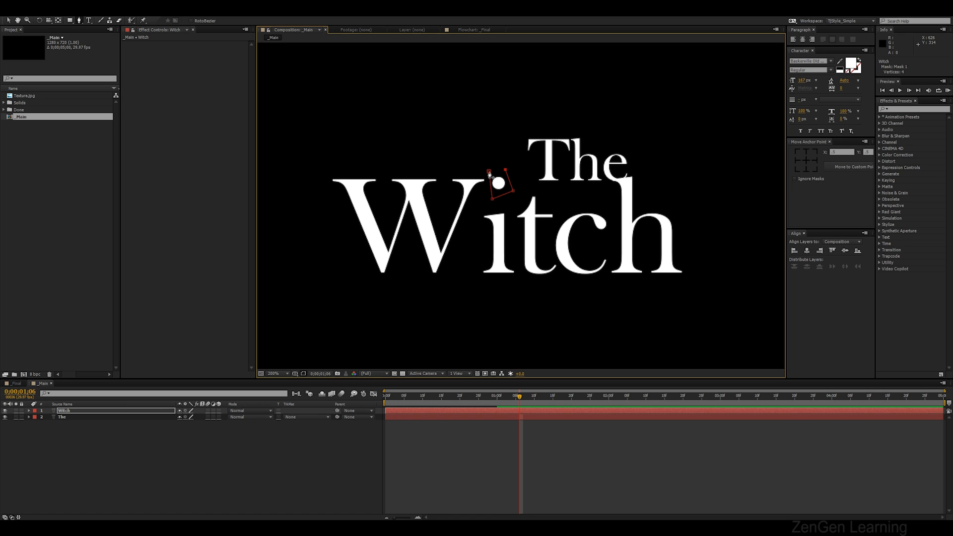
pyautogui.click(490, 173)
# Show the Witch layer's mask and set it to Inverted
pyautogui.click(73, 411)
pyautogui.press('m')
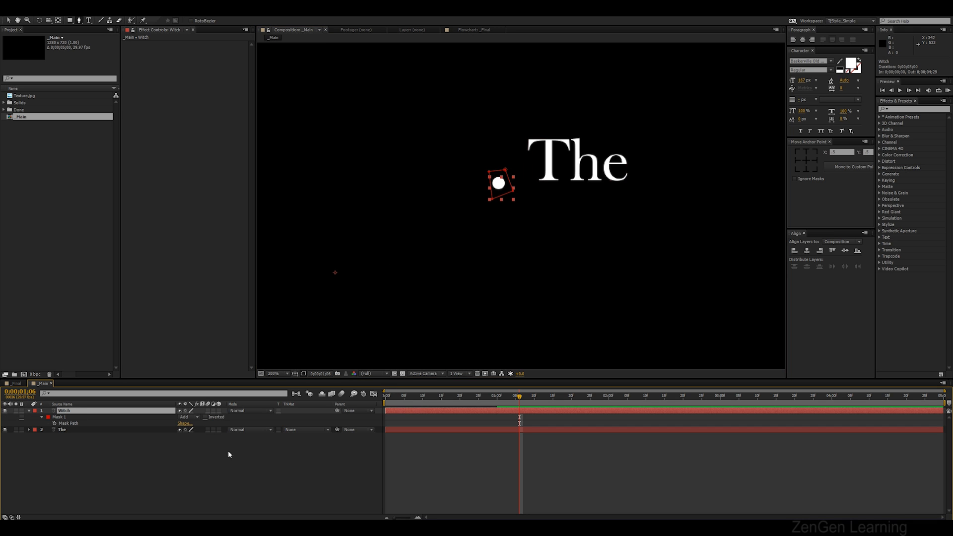
pyautogui.click(206, 418)
pyautogui.click(136, 442)
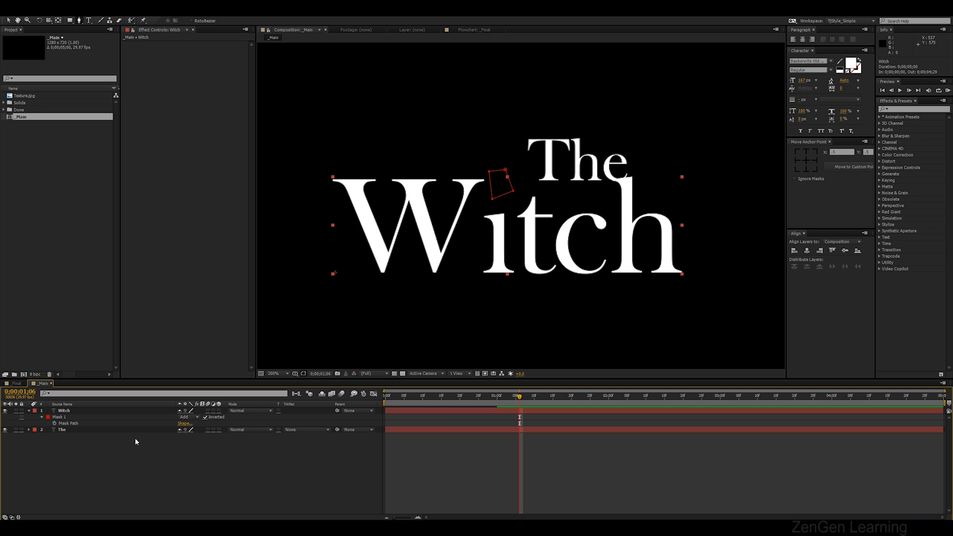
pyautogui.scroll(1, 677, 217)
pyautogui.press('space')
pyautogui.moveTo(698, 188); pyautogui.dragTo(457, 245)
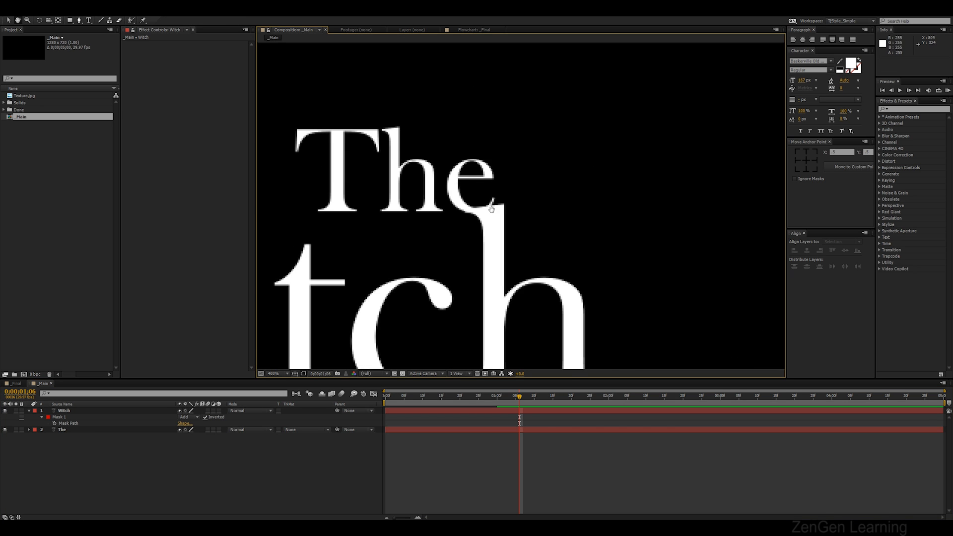
# Draw a Pen mask on the The layer around the part of the e that overlaps the h of Witch
pyautogui.scroll(1, 492, 209)
pyautogui.scroll(-1, 477, 223)
pyautogui.moveTo(484, 233); pyautogui.dragTo(503, 237)
pyautogui.click(62, 430)
pyautogui.click(500, 202)
pyautogui.click(511, 217)
pyautogui.click(535, 204)
pyautogui.click(523, 193)
pyautogui.click(503, 196)
pyautogui.click(499, 202)
pyautogui.moveTo(512, 216); pyautogui.dragTo(506, 219)
# Show the The layer's mask and set it to Inverted
pyautogui.press('m')
pyautogui.click(197, 436)
pyautogui.click(206, 437)
pyautogui.click(221, 452)
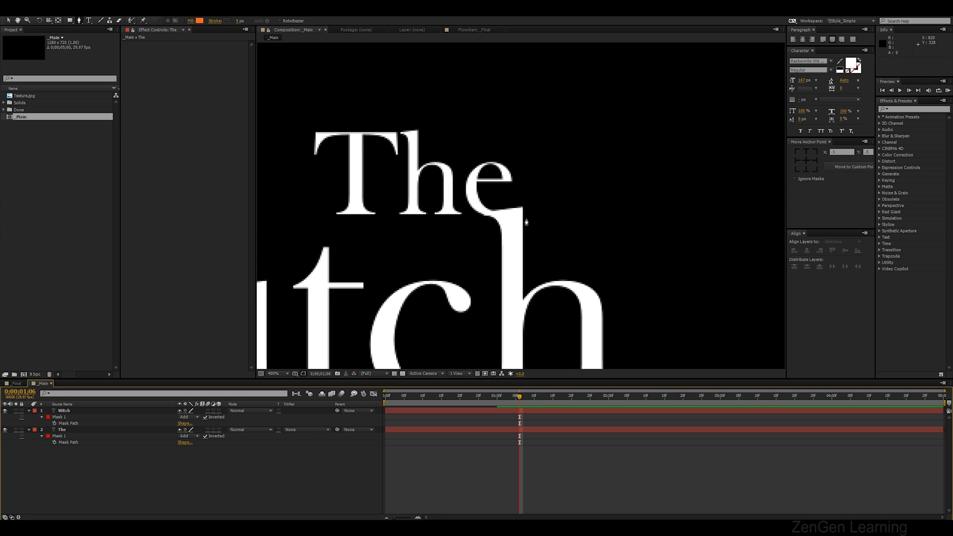
# Move the The layer slightly left and up above the right end of Witch
pyautogui.scroll(-4, 521, 213)
pyautogui.press('v')
pyautogui.moveTo(563, 227); pyautogui.dragTo(618, 213)
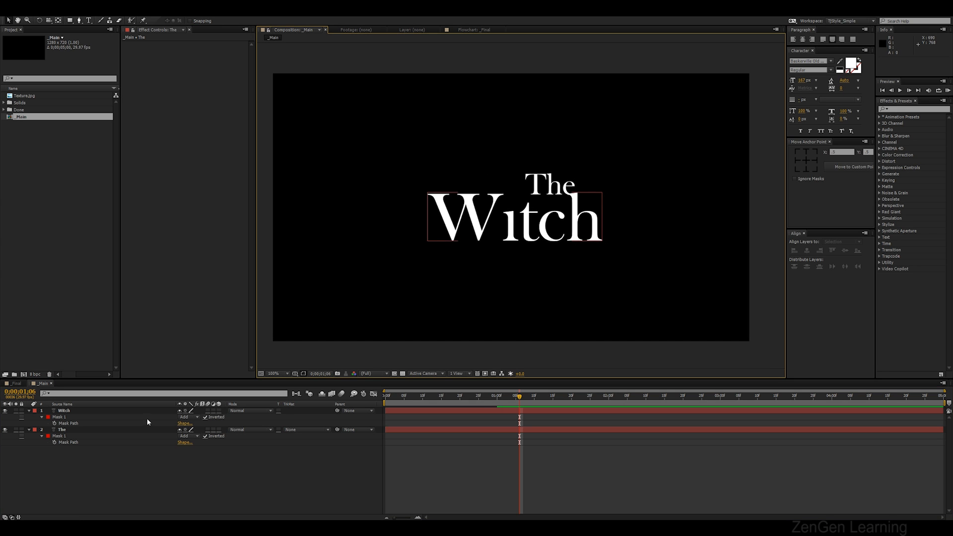
pyautogui.press('u')
pyautogui.press('u')
pyautogui.click(570, 194)
pyautogui.keyDown('shift'); pyautogui.click(570, 178); pyautogui.keyUp('shift')
pyautogui.moveTo(558, 186); pyautogui.dragTo(543, 185)
pyautogui.press('space')
pyautogui.moveTo(596, 212); pyautogui.dragTo(602, 212)
pyautogui.click(265, 449)
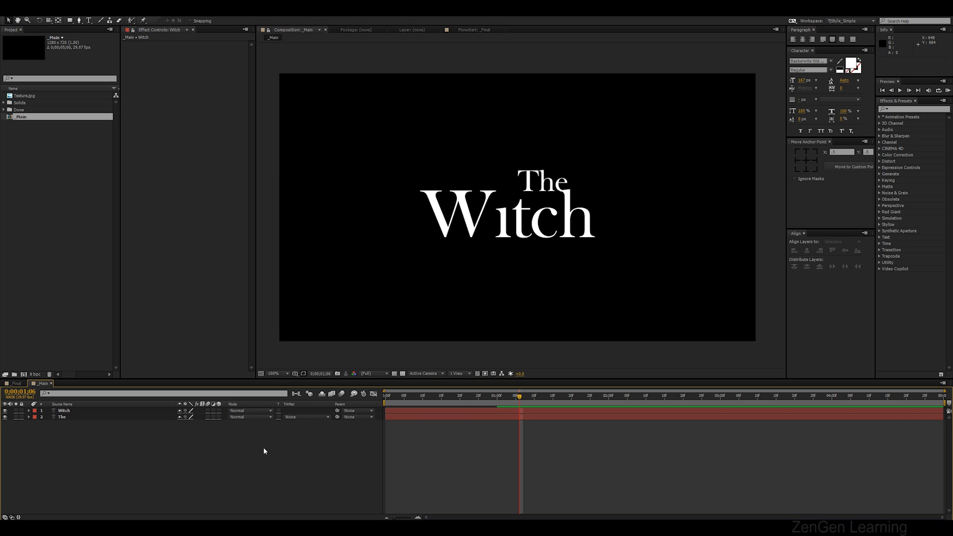
# Scrub through the Final composition's animation and return to the _Main composition
pyautogui.click(17, 383)
pyautogui.moveTo(431, 397); pyautogui.dragTo(410, 397)
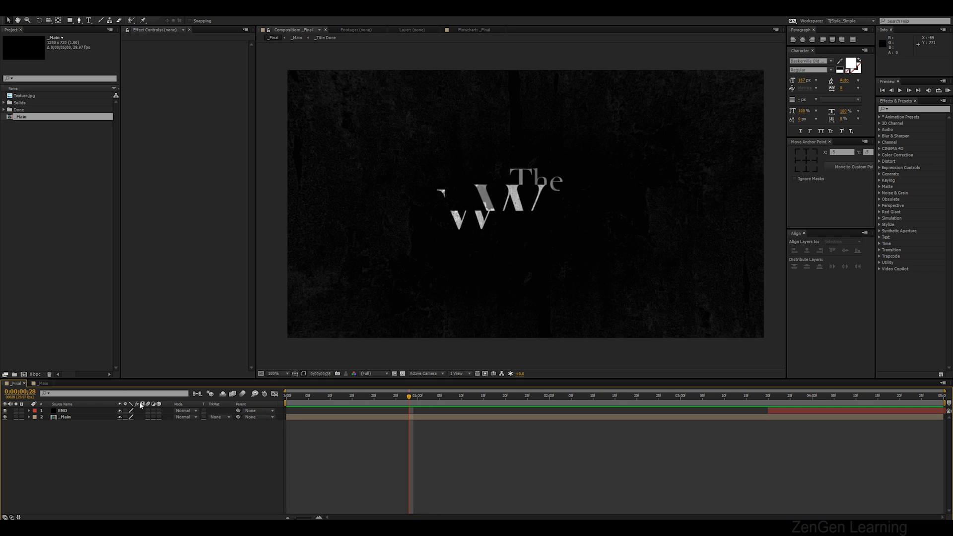
pyautogui.click(32, 384)
pyautogui.rightClick(83, 454)
pyautogui.moveTo(185, 374)
pyautogui.click(348, 466)
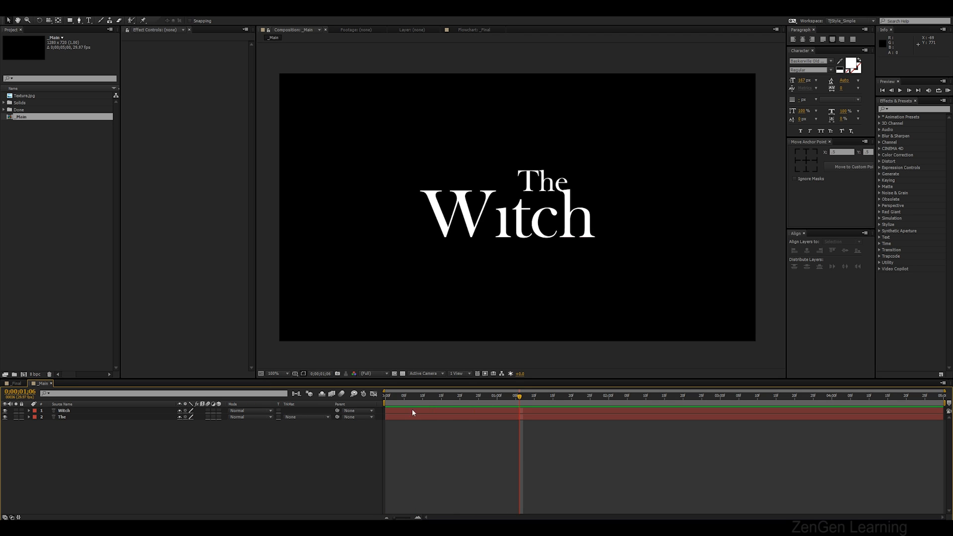
# Try shifting the Witch layer's start time and preview the title animation
pyautogui.moveTo(460, 392)
pyautogui.mouseDown()
pyautogui.moveTo(415, 397)
pyautogui.moveTo(490, 401)
pyautogui.moveTo(438, 408)
pyautogui.moveTo(453, 408)
pyautogui.mouseUp()
pyautogui.click(430, 419)
pyautogui.moveTo(395, 410); pyautogui.dragTo(373, 394)
pyautogui.press('space')
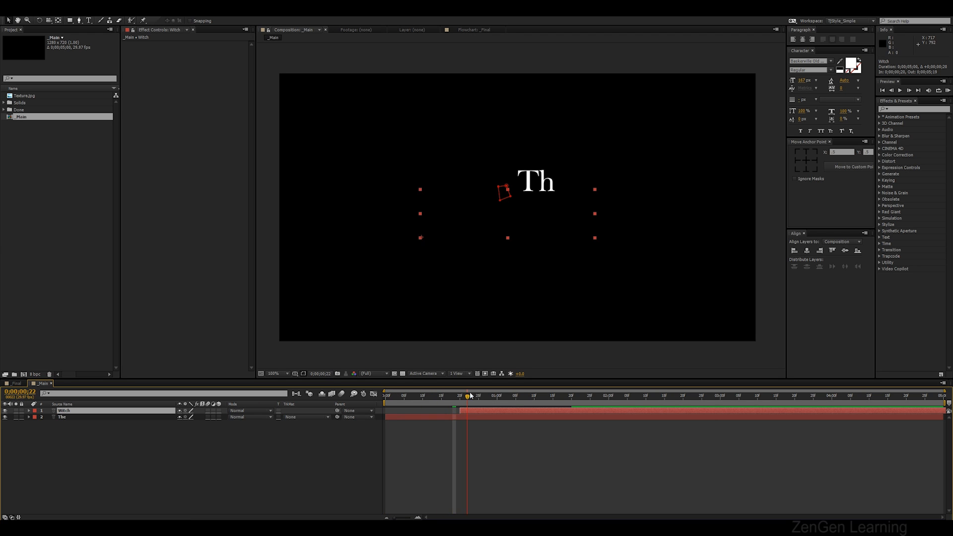
pyautogui.moveTo(466, 411); pyautogui.dragTo(504, 410)
pyautogui.press('space')
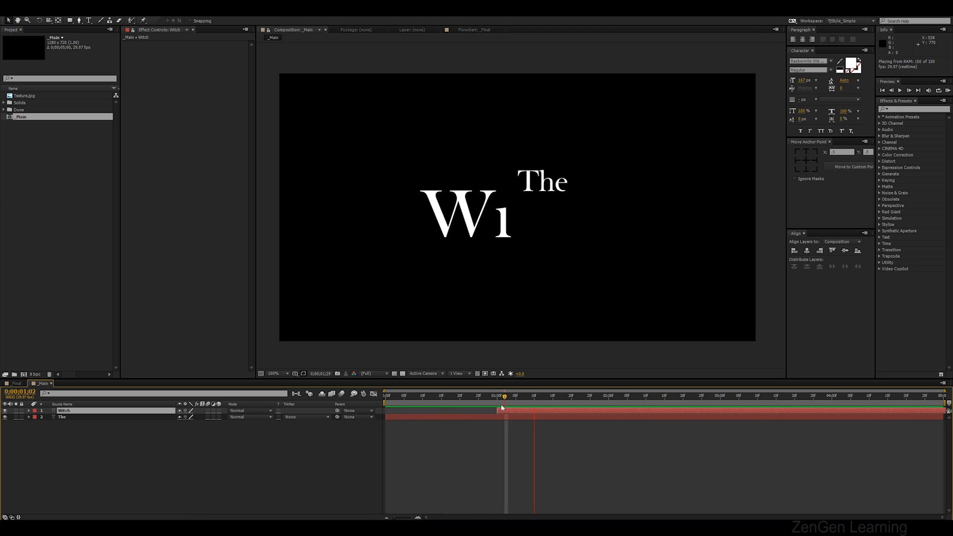
pyautogui.press('space')
pyautogui.moveTo(508, 394); pyautogui.dragTo(606, 395)
# Add a new adjustment layer named Jump_01
pyautogui.rightClick(200, 463)
pyautogui.moveTo(259, 384)
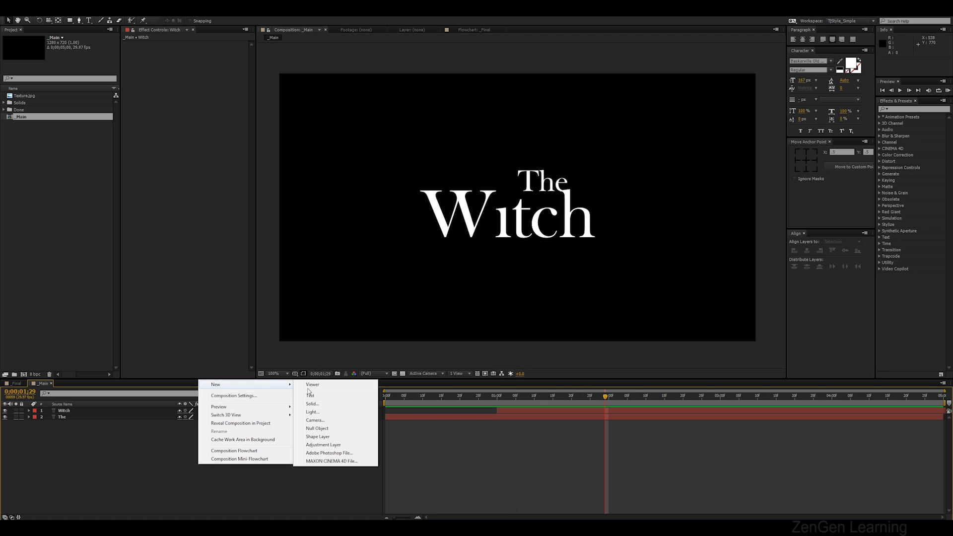
pyautogui.click(322, 445)
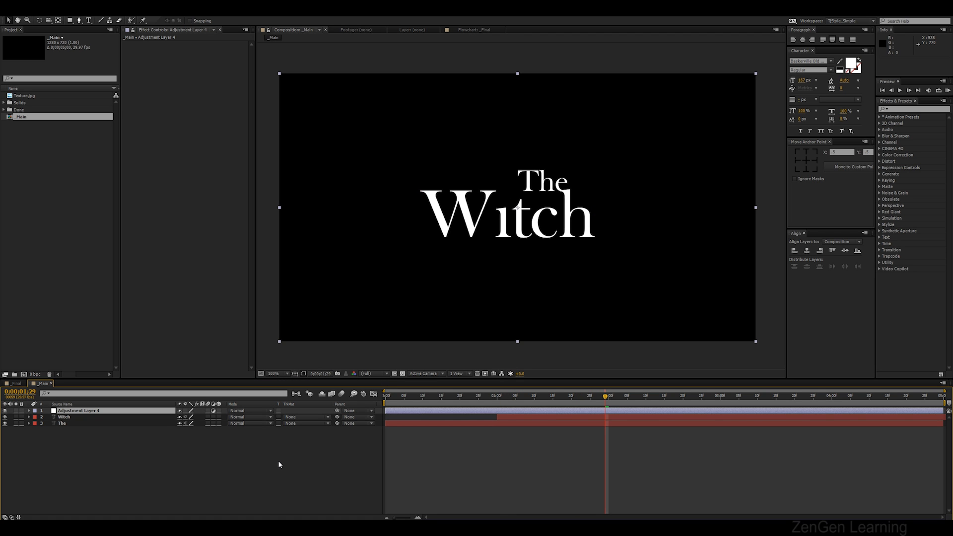
pyautogui.press('Return')
pyautogui.write('Jump_01')
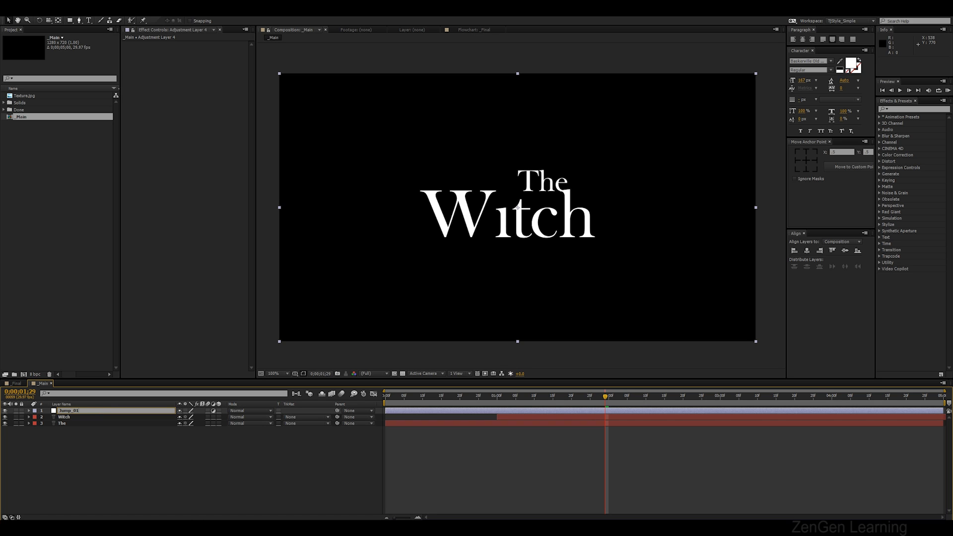
pyautogui.press('Return')
# Search the effects for Transform and apply it to the Jump_01 adjustment layer
pyautogui.click(916, 108)
pyautogui.write('trans')
pyautogui.moveTo(910, 152); pyautogui.dragTo(101, 412)
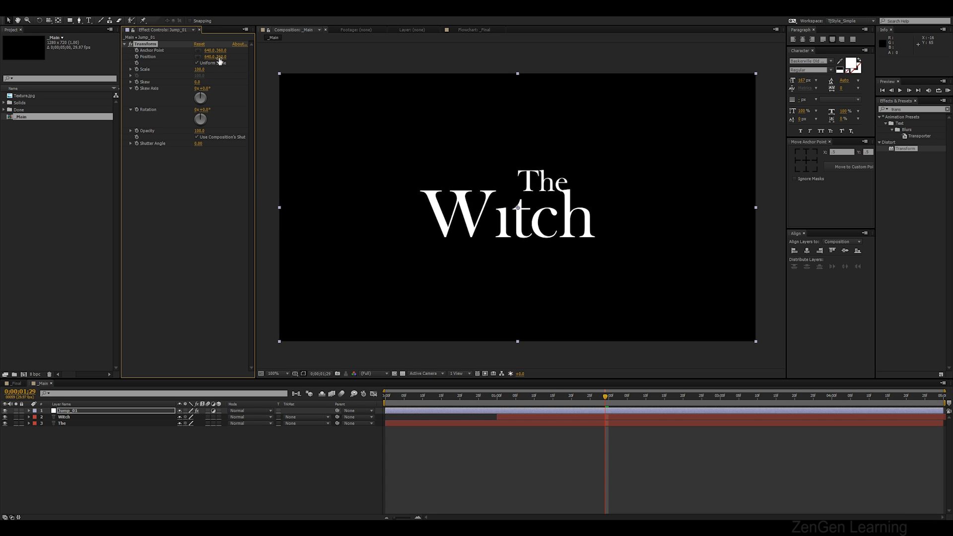
# Adjust the Transform effect's anchor point, position and scale 175.6 to enlarge and shift the title
pyautogui.moveTo(386, 399); pyautogui.dragTo(409, 404)
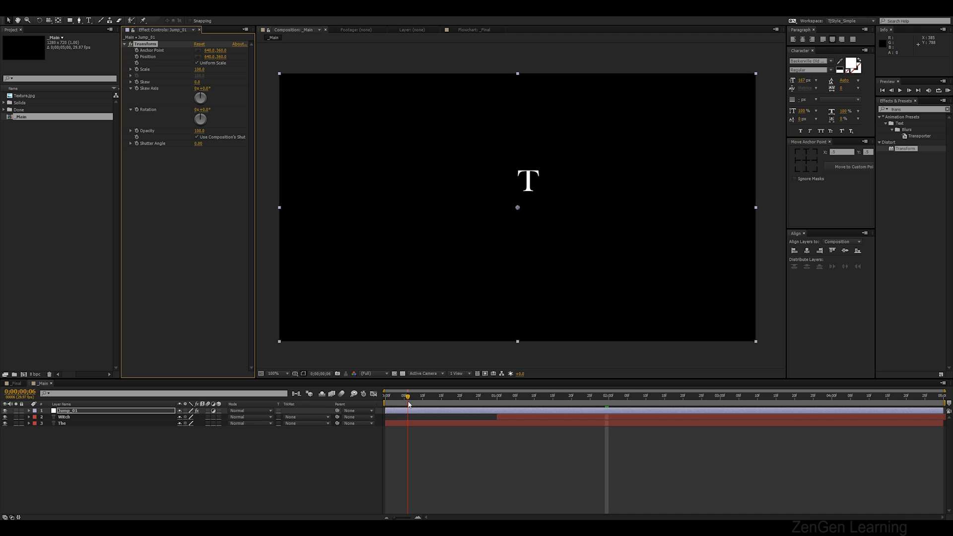
pyautogui.scroll(1, 533, 167)
pyautogui.press('h')
pyautogui.moveTo(596, 151); pyautogui.dragTo(547, 186)
pyautogui.scroll(-1, 534, 203)
pyautogui.press('v')
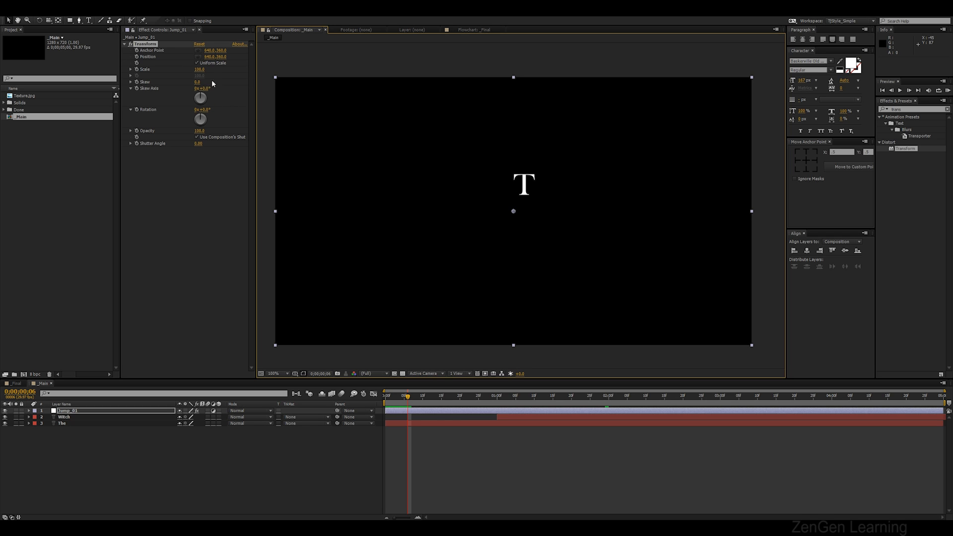
pyautogui.click(153, 45)
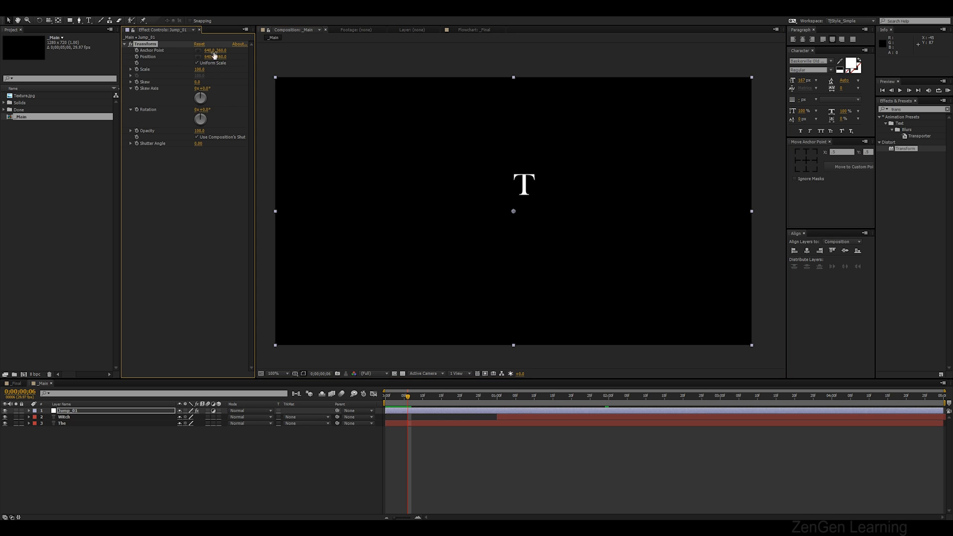
pyautogui.moveTo(209, 60)
pyautogui.mouseDown()
pyautogui.moveTo(224, 60)
pyautogui.moveTo(193, 67)
pyautogui.moveTo(243, 59)
pyautogui.moveTo(214, 70)
pyautogui.moveTo(229, 72)
pyautogui.moveTo(207, 55)
pyautogui.moveTo(224, 51)
pyautogui.moveTo(205, 53)
pyautogui.mouseUp()
pyautogui.moveTo(408, 397)
pyautogui.mouseDown()
pyautogui.moveTo(388, 398)
pyautogui.moveTo(409, 399)
pyautogui.mouseUp()
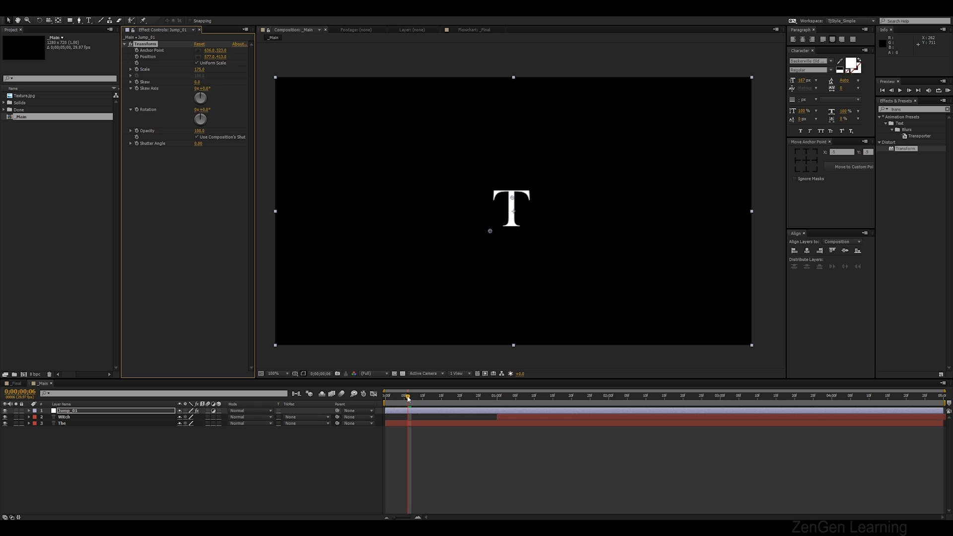
# Trim the Jump_01 layer to a few frames around the current time and preview it
pyautogui.click(408, 413)
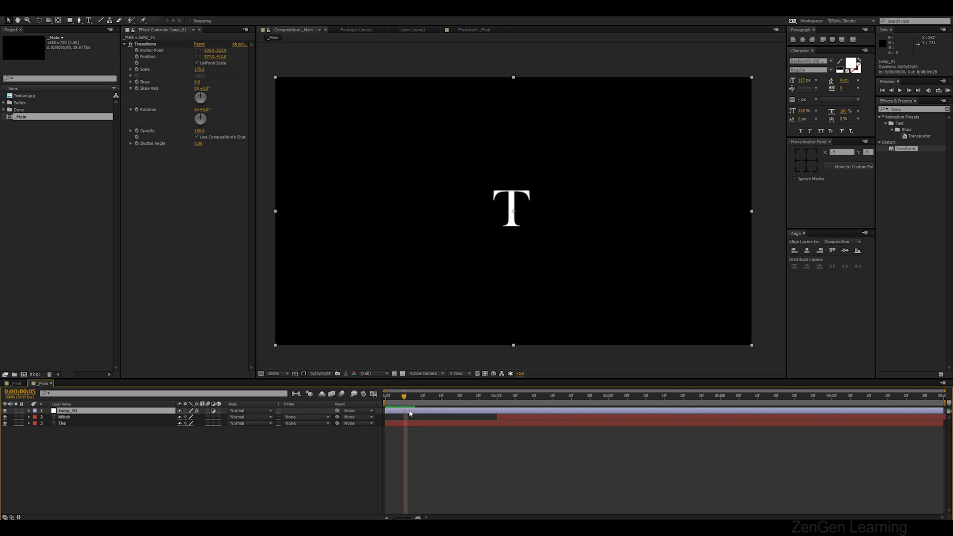
pyautogui.hotkey('alt', '[')
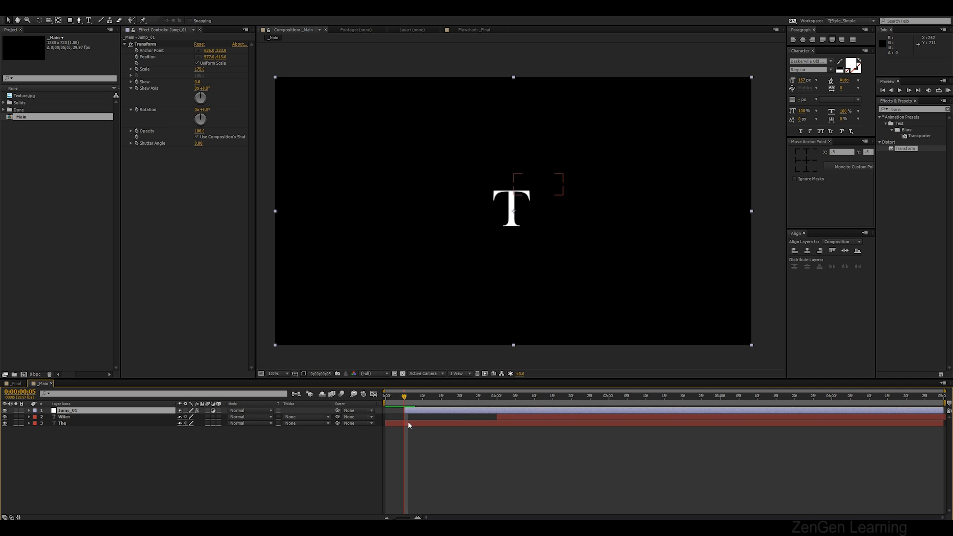
pyautogui.click(412, 398)
pyautogui.hotkey('alt', ']')
pyautogui.press('KP_0')
pyautogui.press('KP_0')
pyautogui.press('KP_0')
pyautogui.press('KP_0')
pyautogui.moveTo(414, 398); pyautogui.dragTo(442, 399)
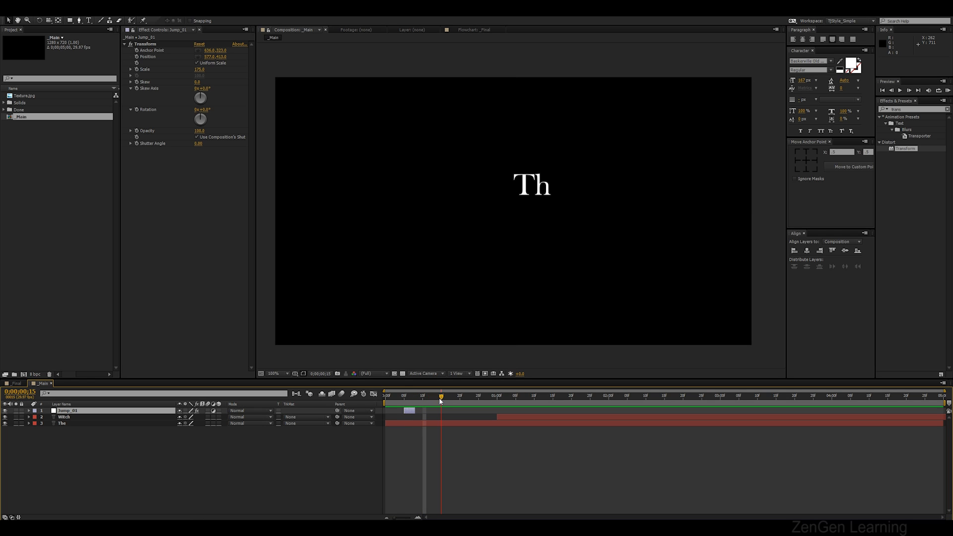
# Duplicate the jump layer, move the copy to frame 15, and shift its horizontal position
pyautogui.click(409, 411)
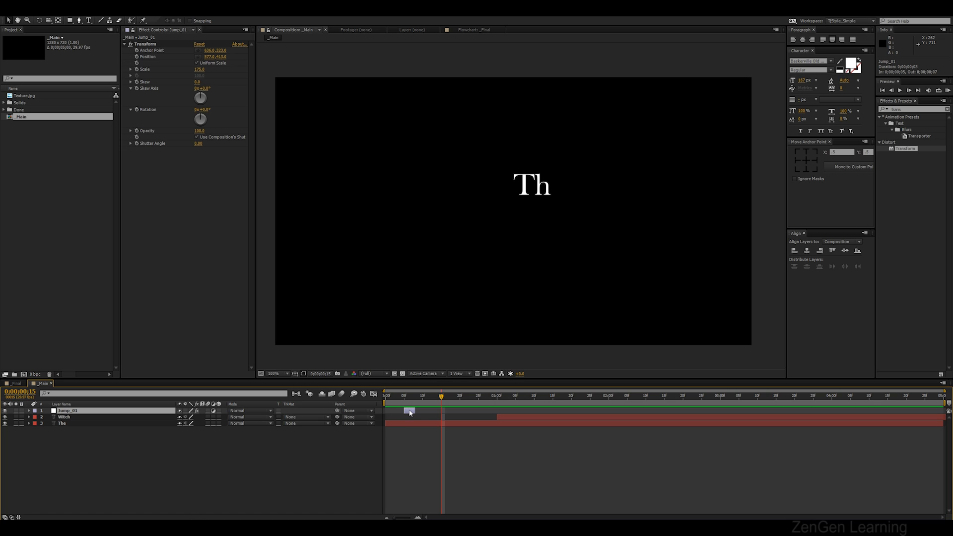
pyautogui.hotkey('ctrl', 'd')
pyautogui.moveTo(411, 415); pyautogui.dragTo(440, 418)
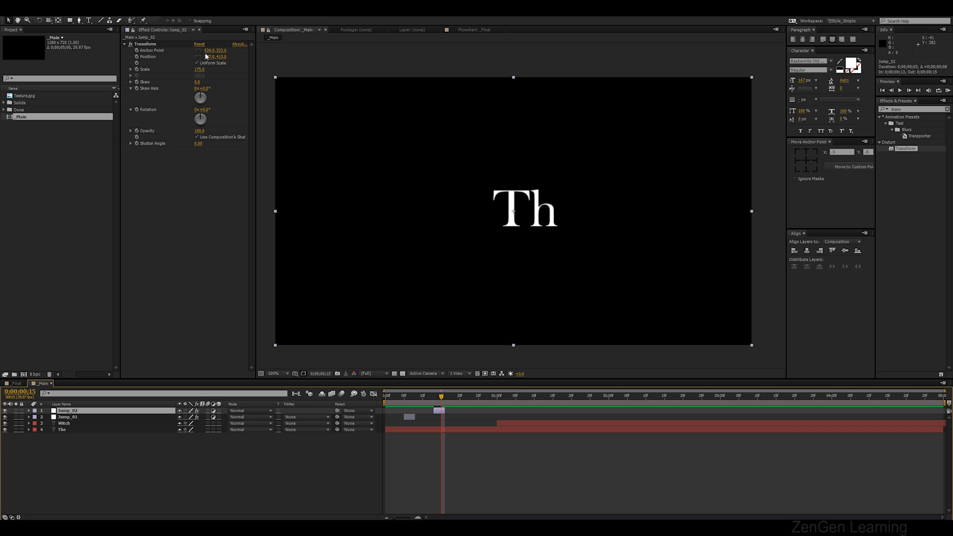
pyautogui.moveTo(207, 58); pyautogui.dragTo(170, 52)
pyautogui.press('KP_0')
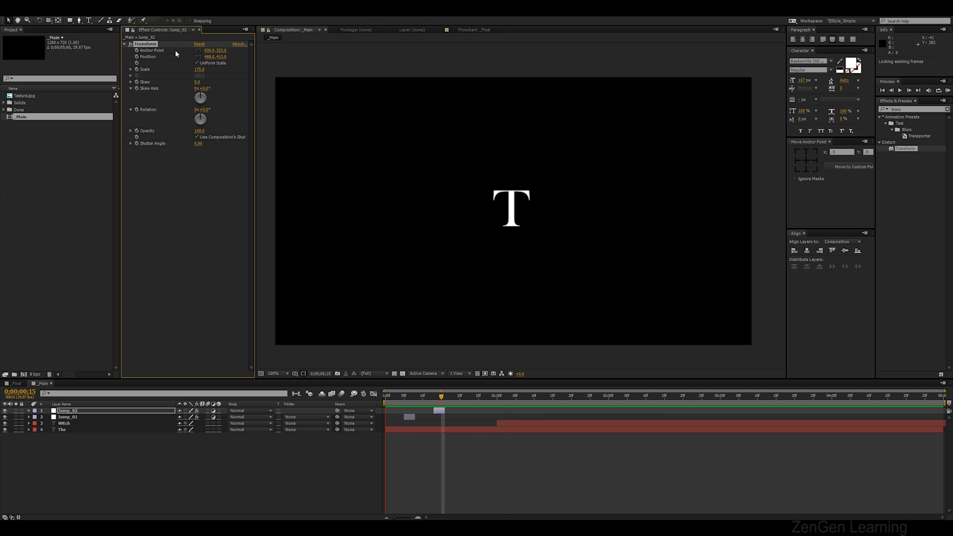
pyautogui.press('KP_0')
pyautogui.press('KP_0')
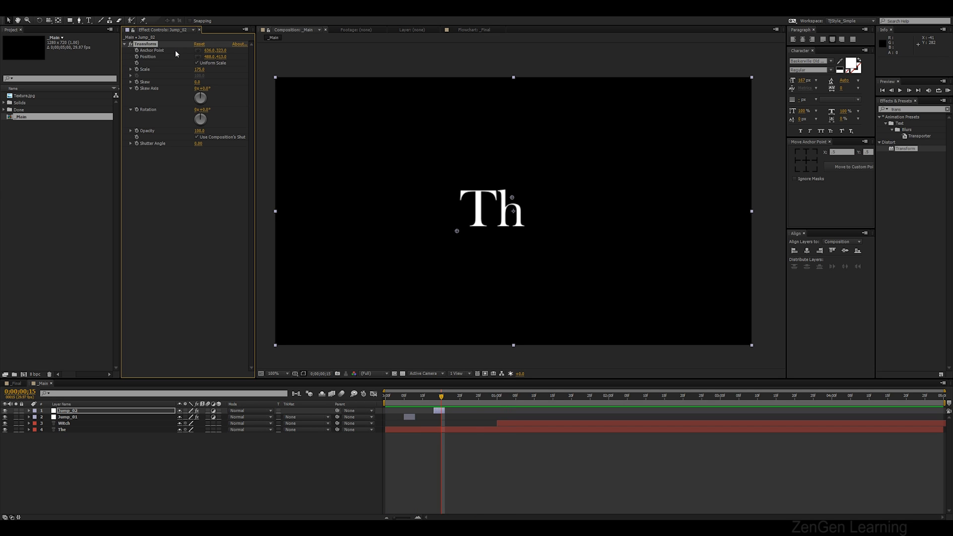
# Duplicate Jump_02 and move the copy to about frame 25
pyautogui.click(439, 412)
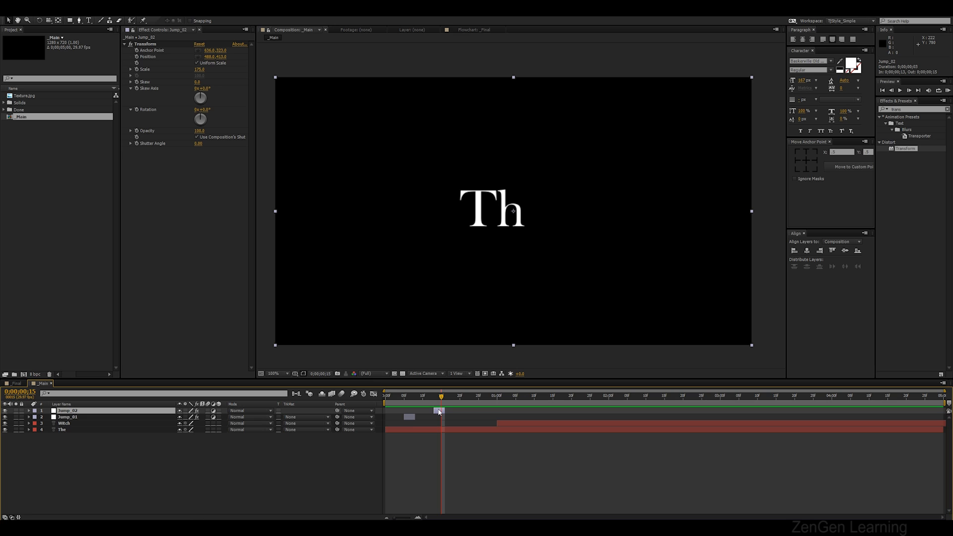
pyautogui.hotkey('ctrl', 'd')
pyautogui.moveTo(439, 412); pyautogui.dragTo(455, 412)
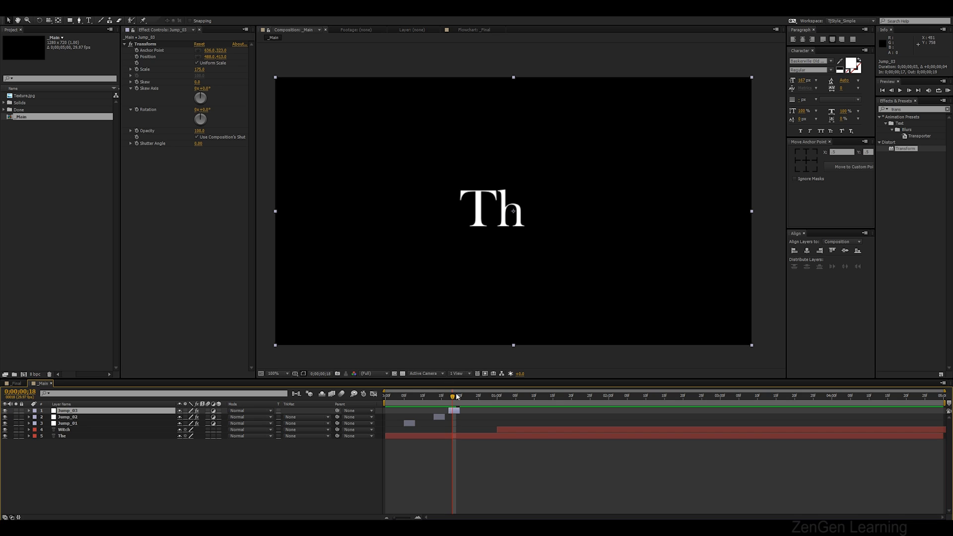
pyautogui.moveTo(456, 401); pyautogui.dragTo(476, 415)
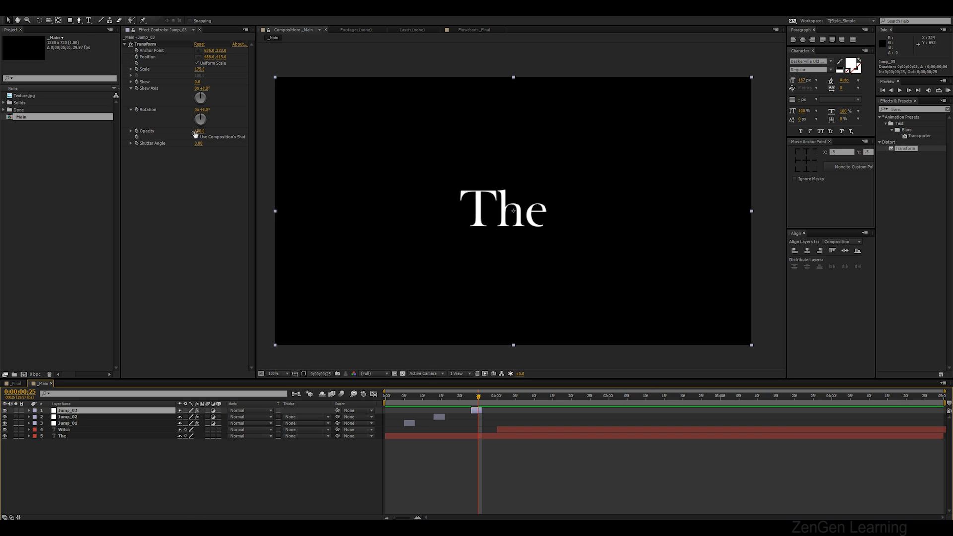
# Draw a thin rectangular mask on Jump_03 across the lower part of the The text
pyautogui.click(71, 22)
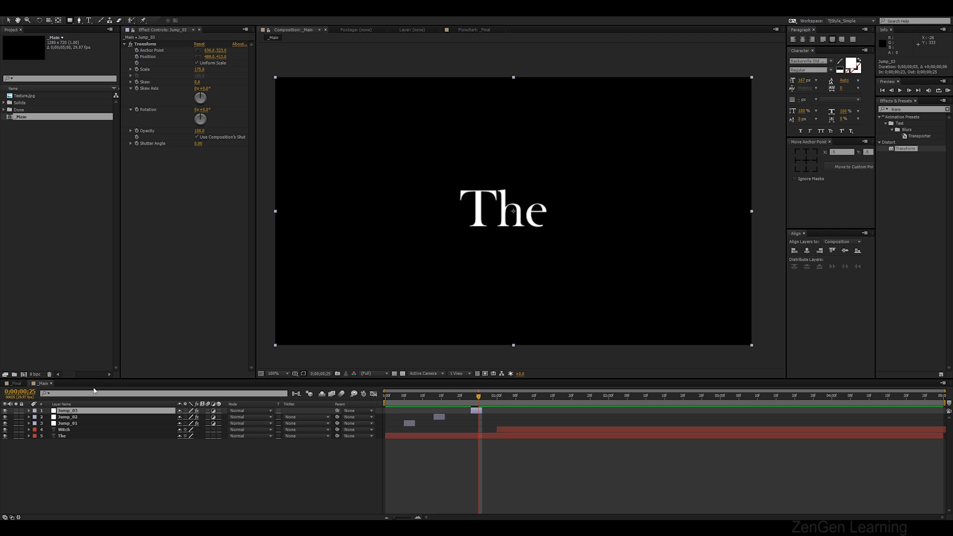
pyautogui.click(81, 413)
pyautogui.moveTo(450, 200); pyautogui.dragTo(524, 194)
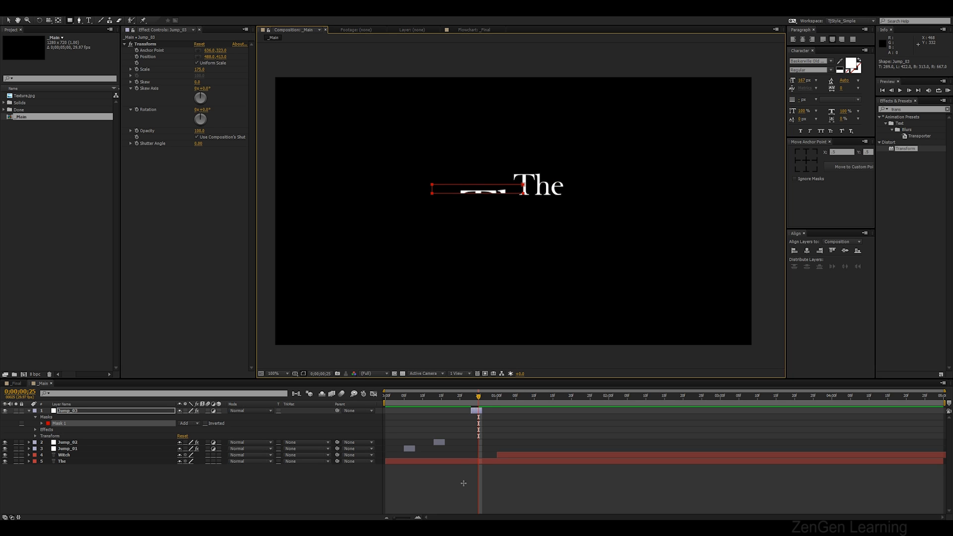
pyautogui.press('pagedown')
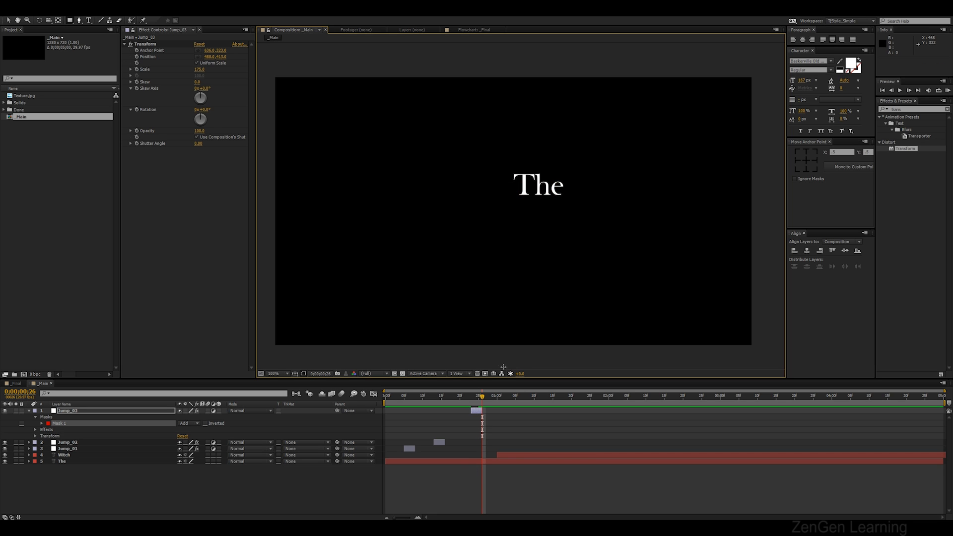
pyautogui.moveTo(480, 399); pyautogui.dragTo(472, 398)
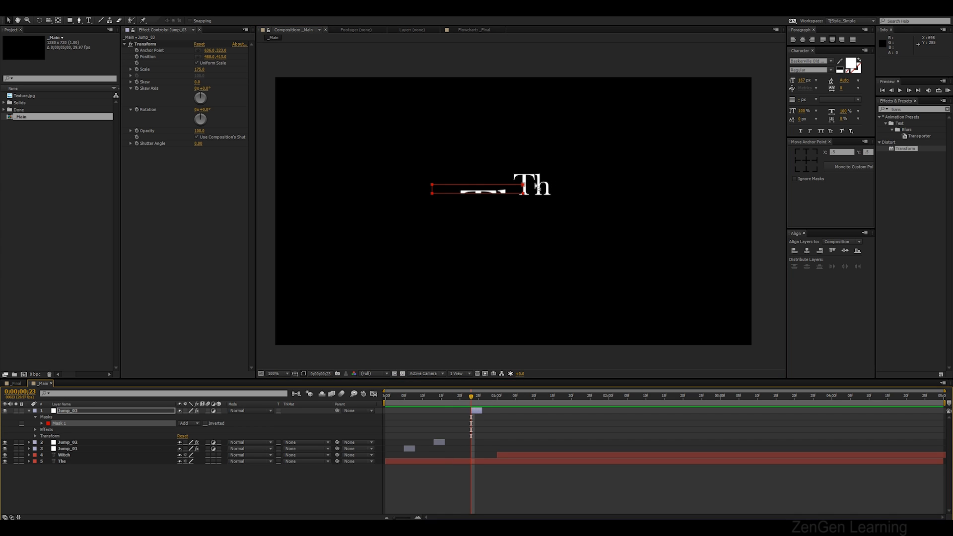
# Extend the rectangular mask's right edge past the end of the The text
pyautogui.click(476, 469)
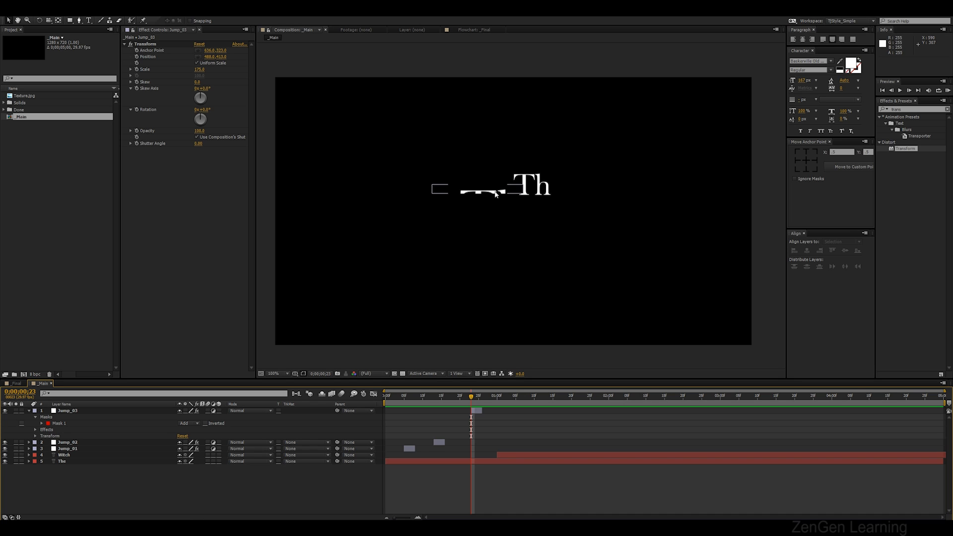
pyautogui.click(477, 192)
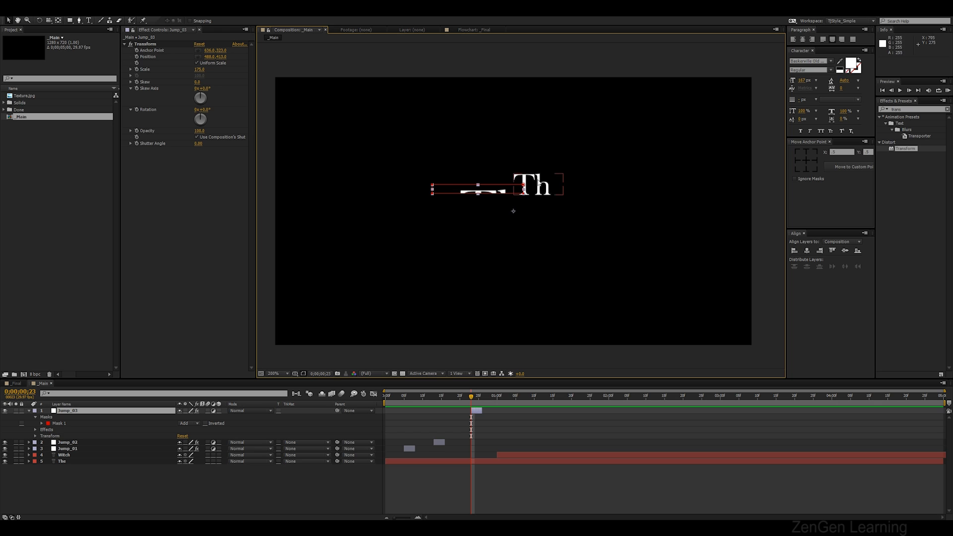
pyautogui.scroll(2, 543, 179)
pyautogui.click(506, 201)
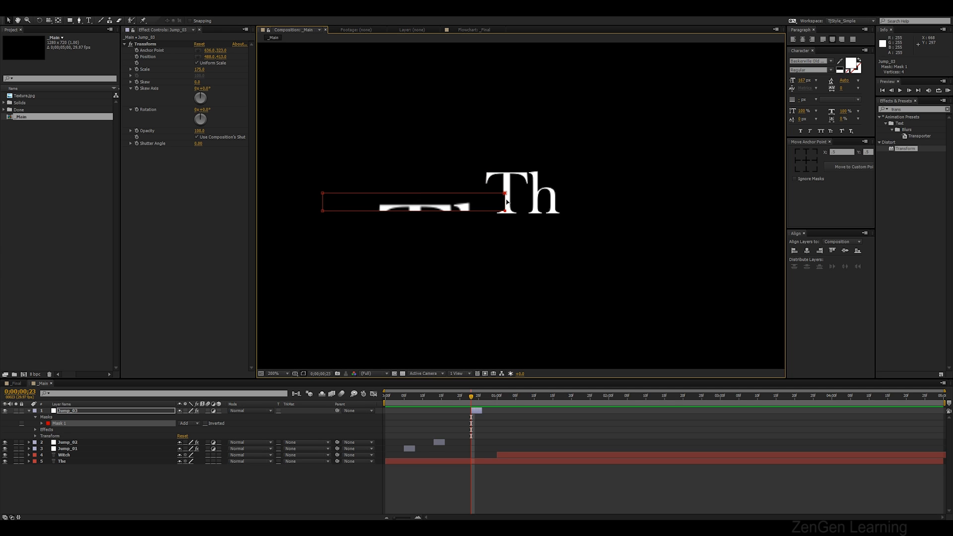
pyautogui.moveTo(507, 201); pyautogui.dragTo(573, 201)
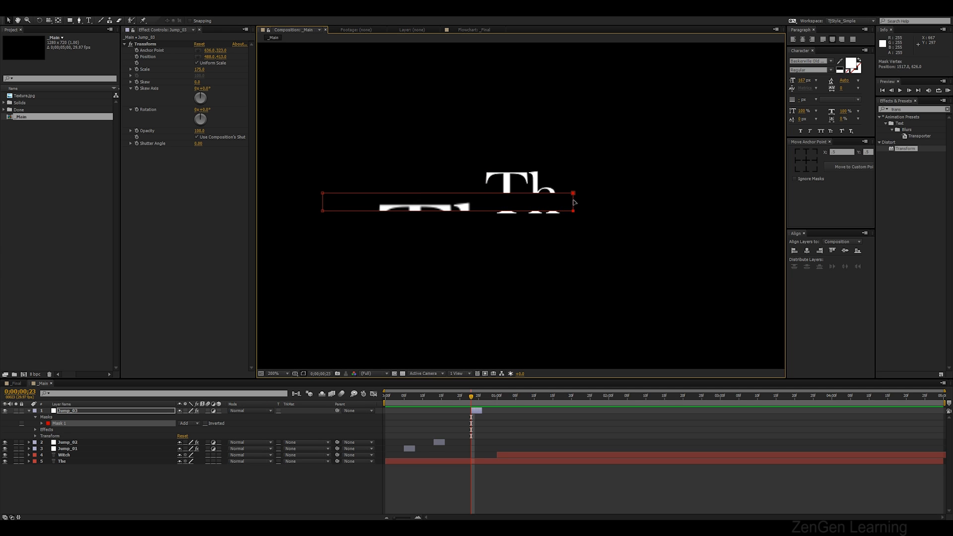
pyautogui.click(458, 483)
# Preview the jump animation from the start
pyautogui.scroll(-2, 534, 180)
pyautogui.press('KP_0')
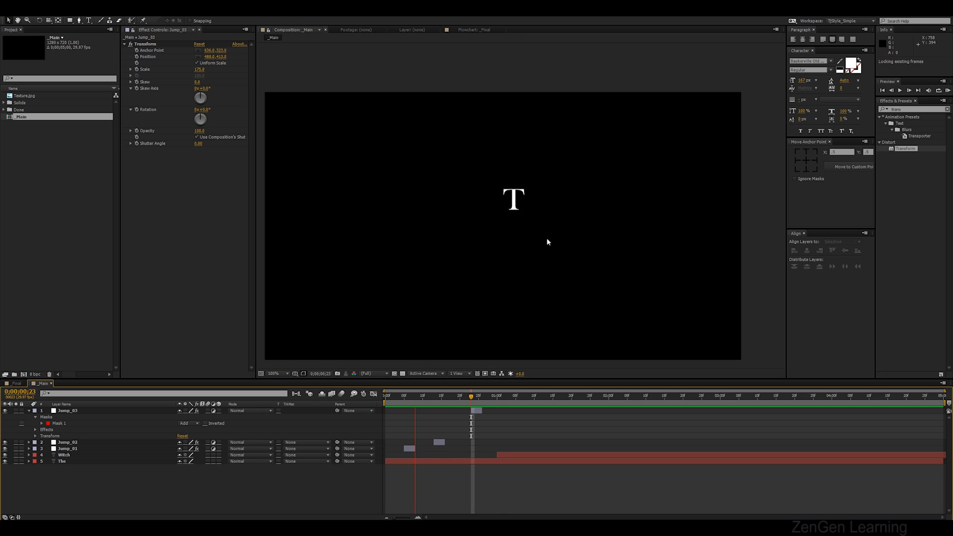
pyautogui.press('space')
pyautogui.moveTo(526, 227); pyautogui.dragTo(537, 214)
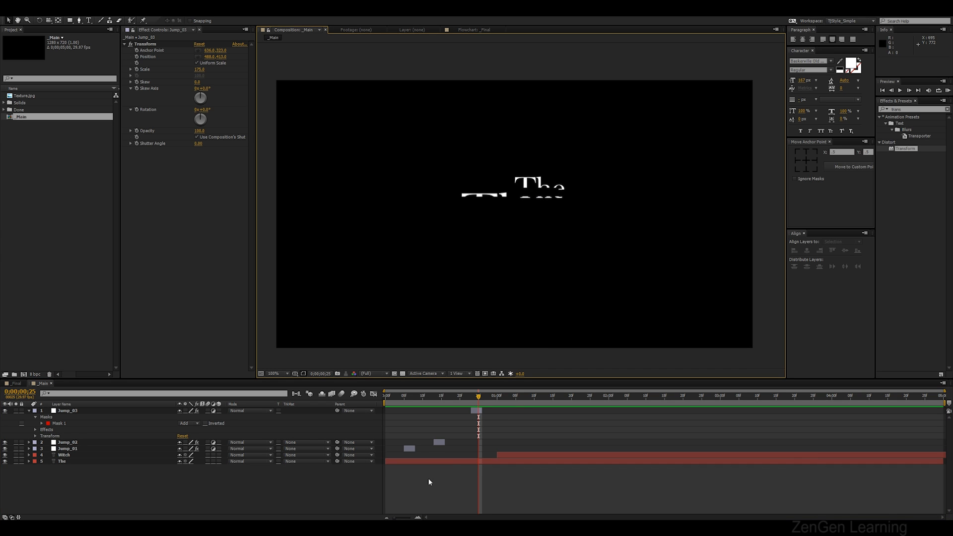
# Duplicate Jump_03 and shift the copy, Jump_04, to about frame 19
pyautogui.press('u')
pyautogui.press('u')
pyautogui.click(478, 411)
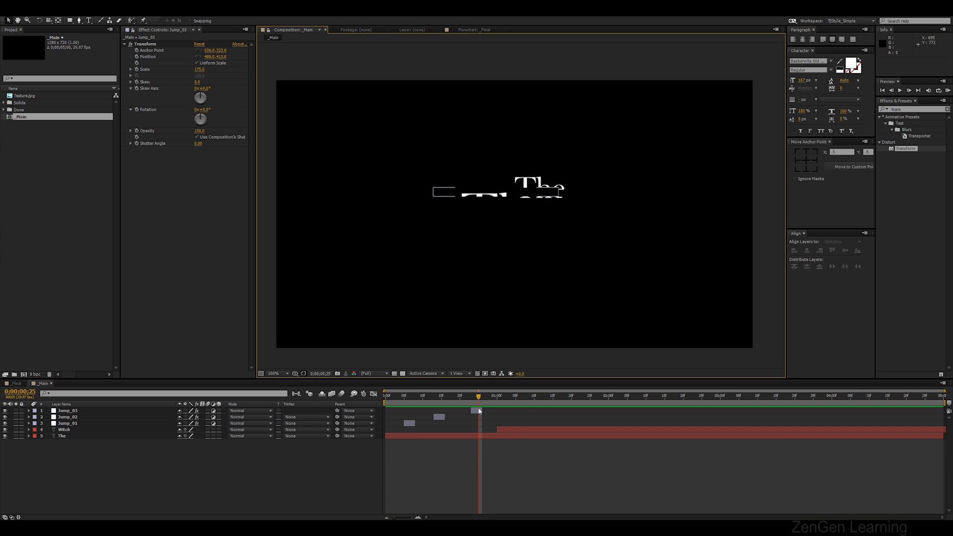
pyautogui.hotkey('ctrl', 'd')
pyautogui.moveTo(478, 411); pyautogui.dragTo(454, 416)
pyautogui.click(457, 398)
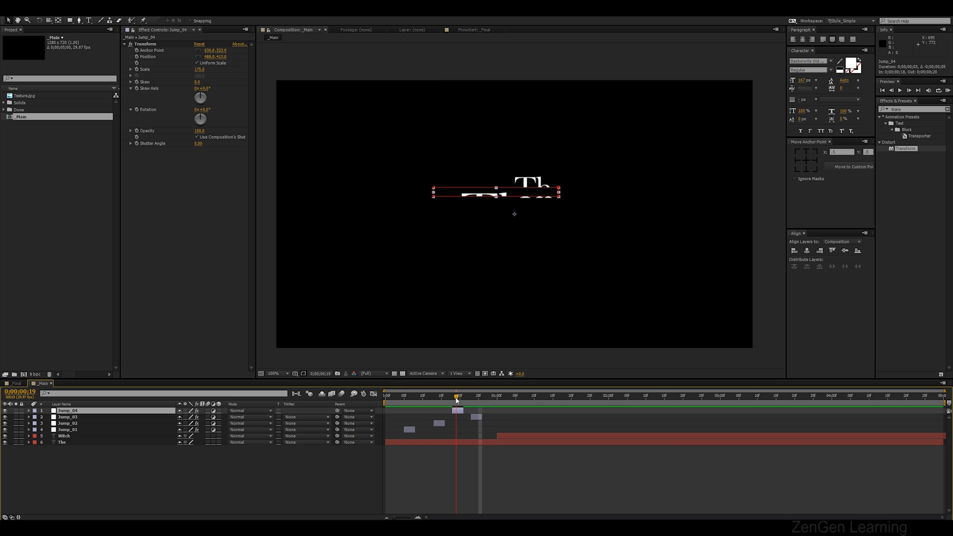
pyautogui.moveTo(463, 410); pyautogui.dragTo(469, 410)
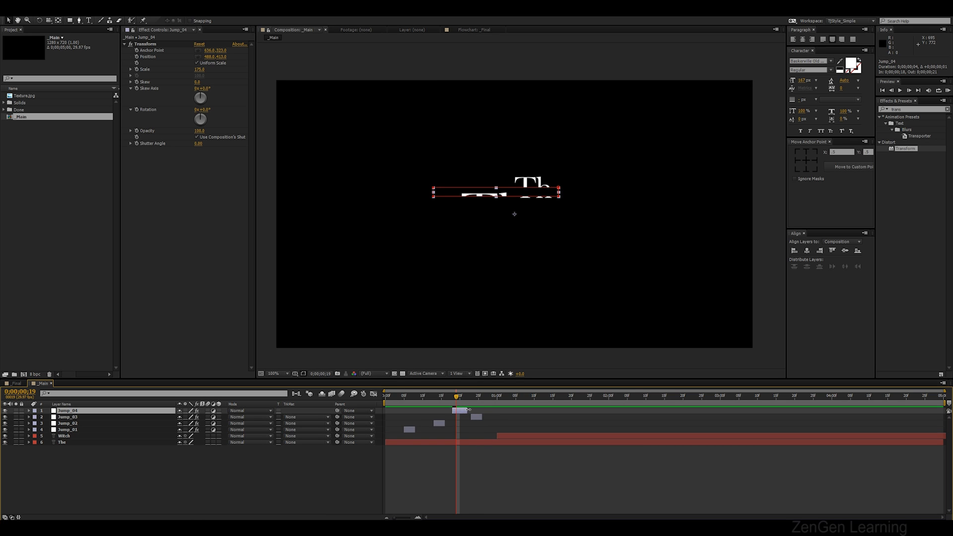
# Move Jump_04's mask lower on the The text and preview the jump
pyautogui.click(513, 188)
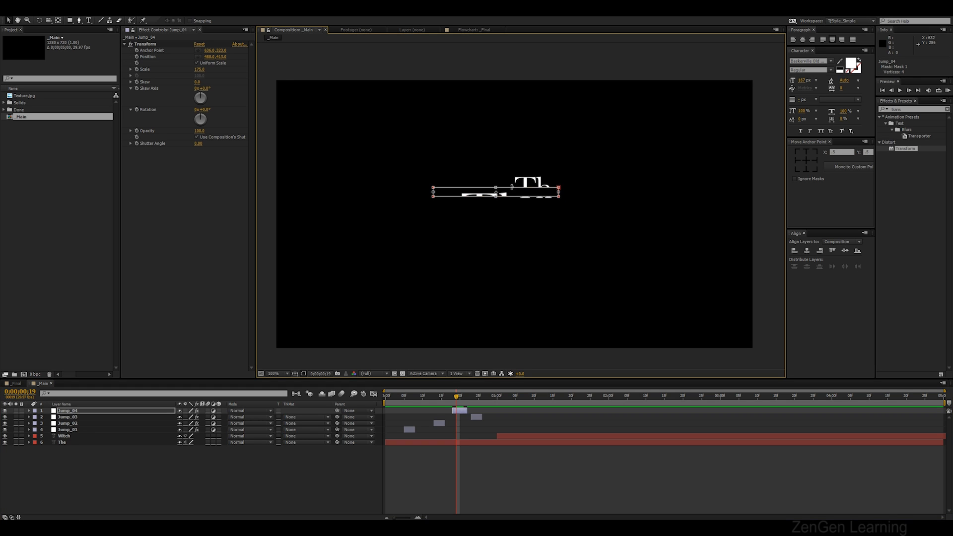
pyautogui.moveTo(515, 195); pyautogui.dragTo(513, 231)
pyautogui.click(450, 461)
pyautogui.press('space')
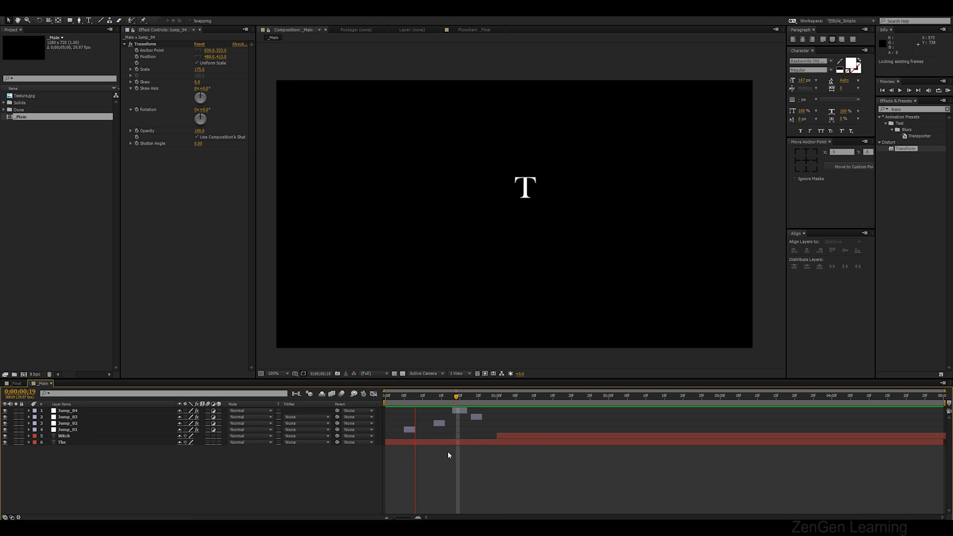
# Reposition Jump_04's mask over the text and preview the animation again
pyautogui.click(459, 398)
pyautogui.click(461, 412)
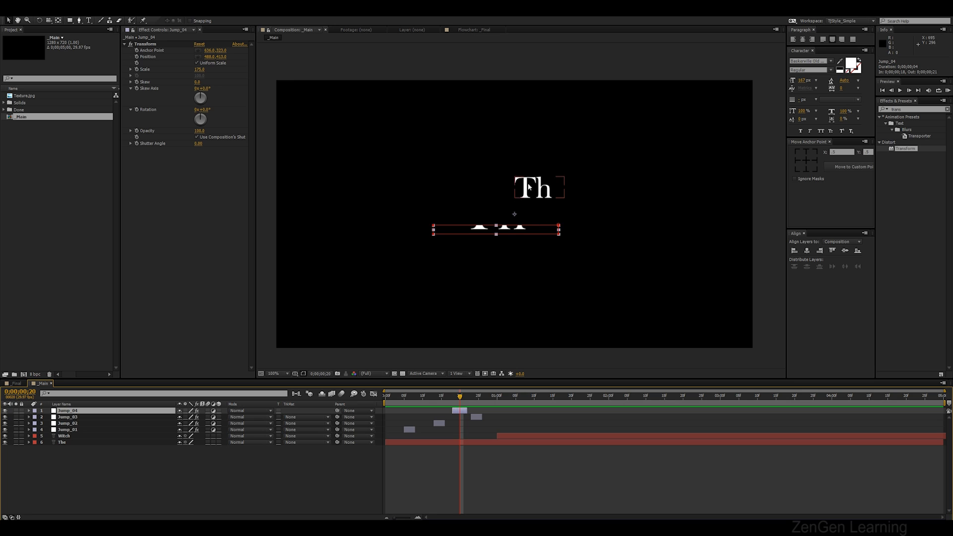
pyautogui.click(543, 226)
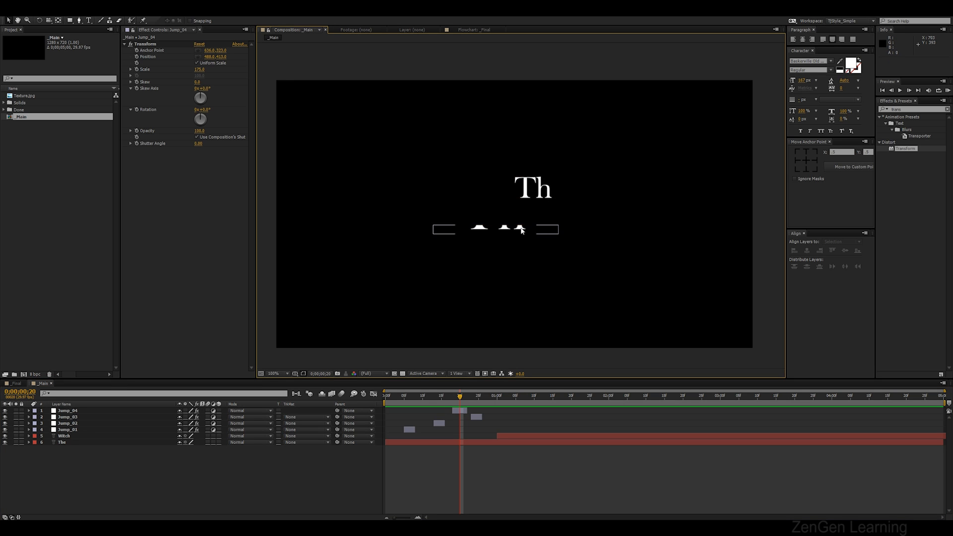
pyautogui.moveTo(528, 228); pyautogui.dragTo(568, 196)
pyautogui.click(459, 464)
pyautogui.press('KP_0')
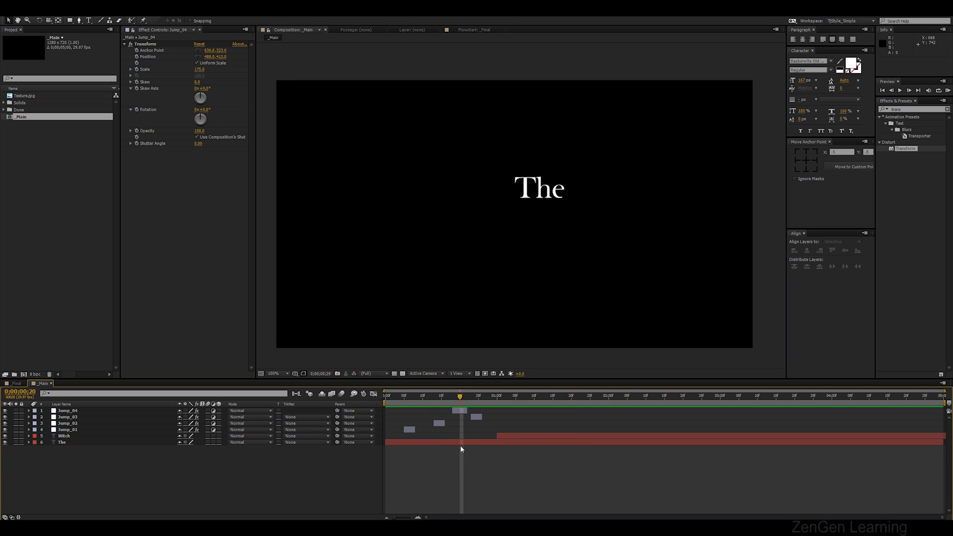
# Preview once more and delete the Jump_04 layer
pyautogui.click(462, 411)
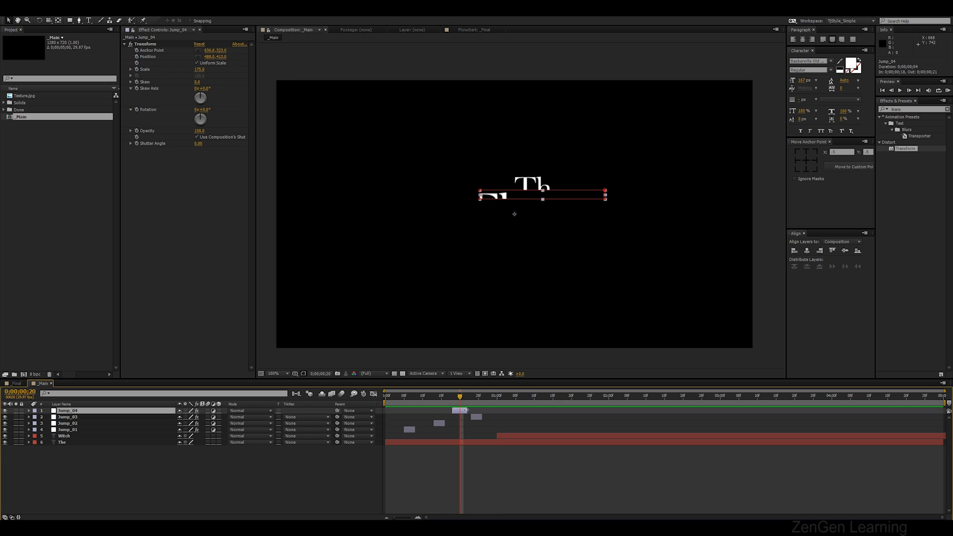
pyautogui.press('KP_0')
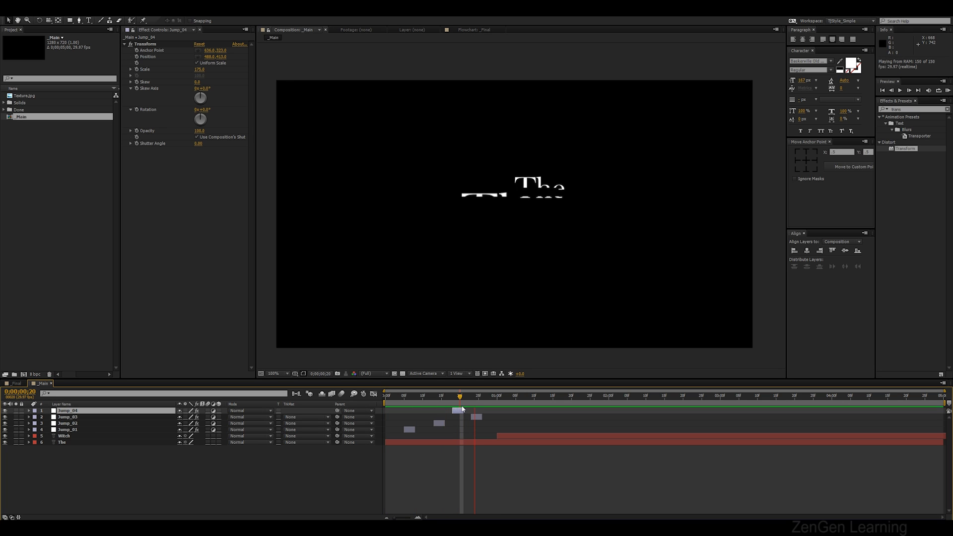
pyautogui.click(457, 396)
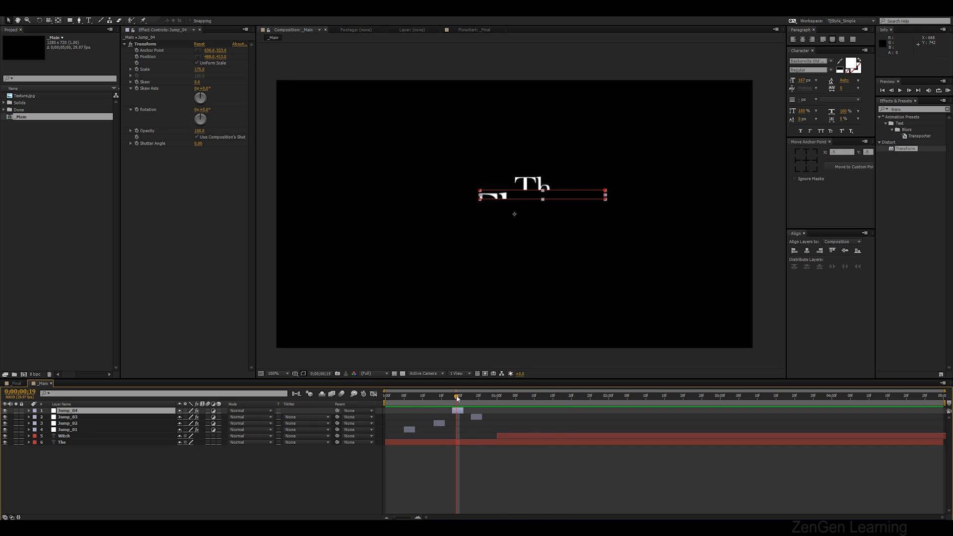
pyautogui.press('Delete')
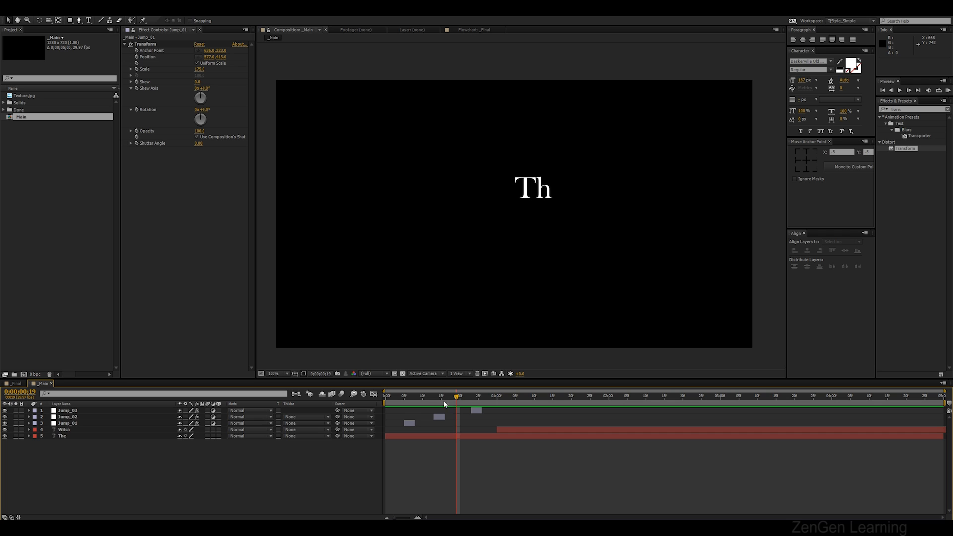
# Duplicate Jump_01, place the copy between Jump_02 and Jump_03 in time, and preview
pyautogui.click(74, 424)
pyautogui.hotkey('ctrl', 'd')
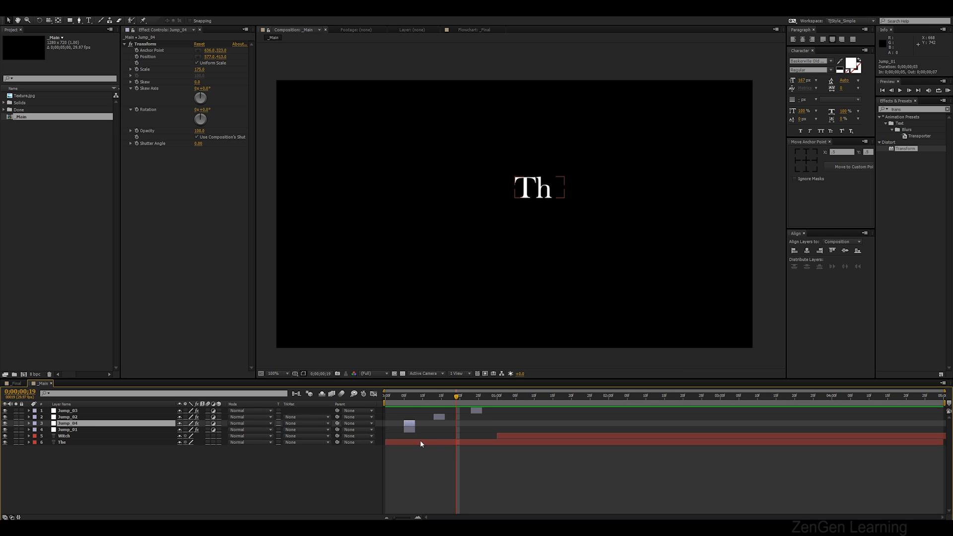
pyautogui.moveTo(451, 425); pyautogui.dragTo(449, 426)
pyautogui.press('KP_0')
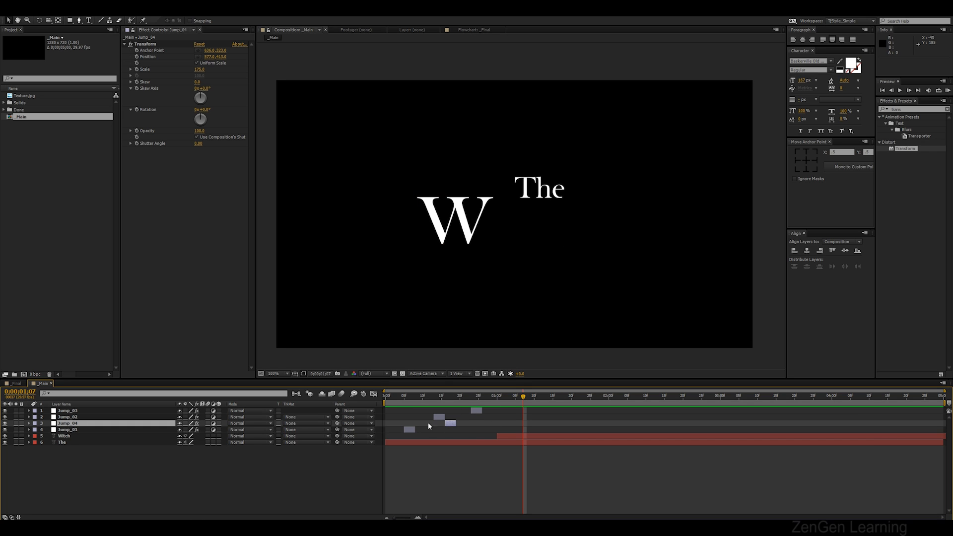
# At frame 25, widen Jump_03's mask further right past the end of The
pyautogui.moveTo(467, 398); pyautogui.dragTo(478, 400)
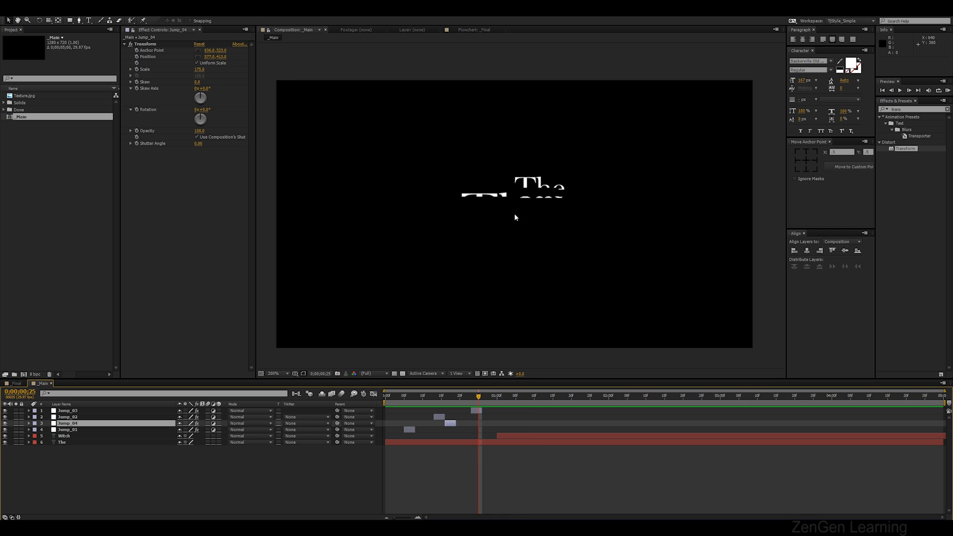
pyautogui.scroll(1, 514, 213)
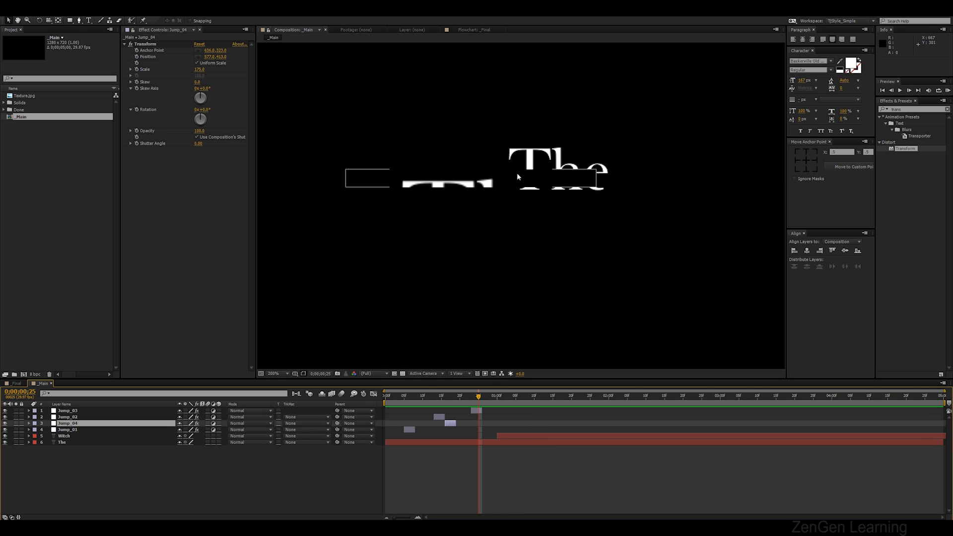
pyautogui.click(66, 411)
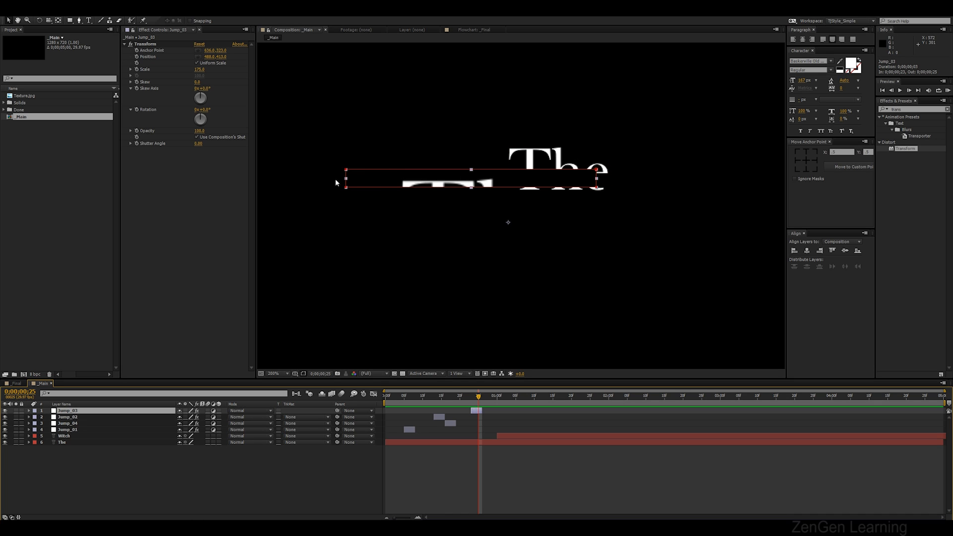
pyautogui.press(',')
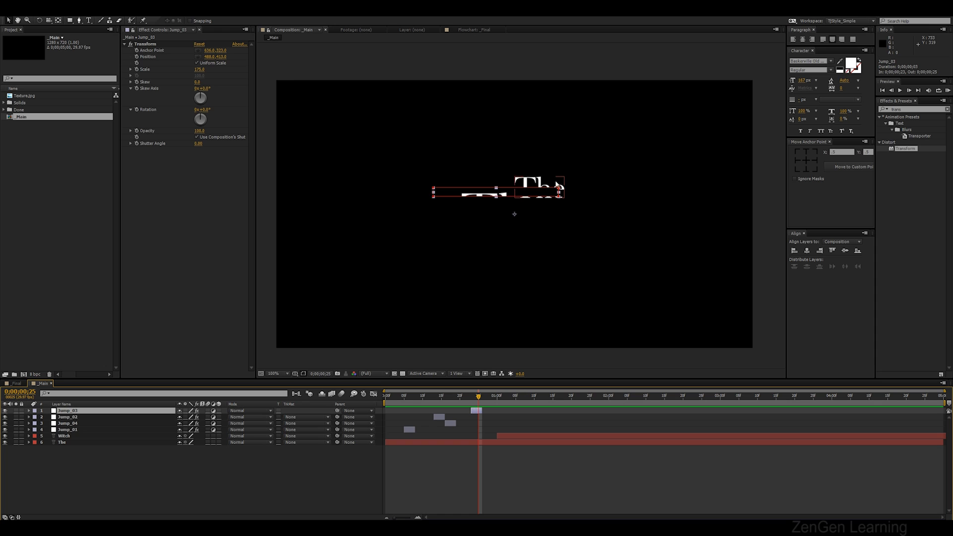
pyautogui.click(604, 177)
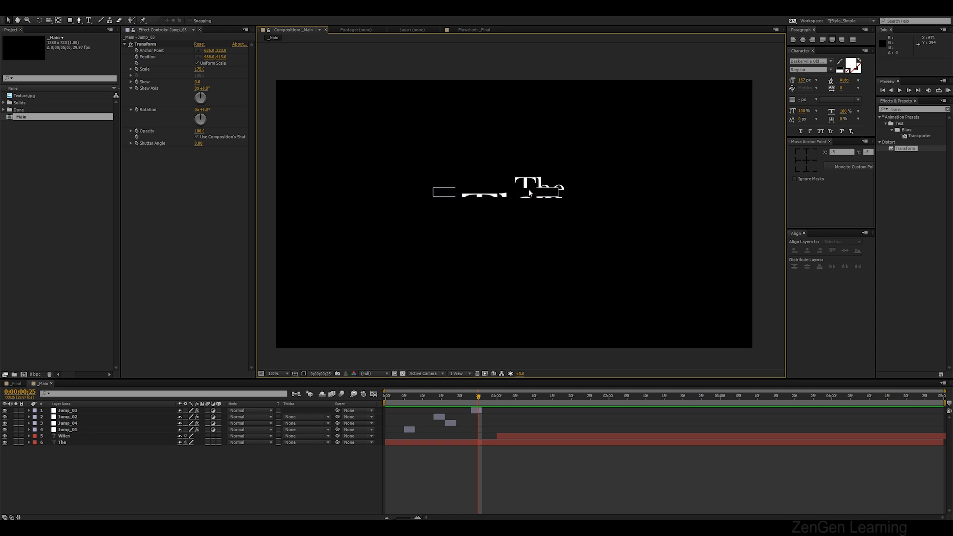
pyautogui.click(559, 193)
pyautogui.click(559, 194)
pyautogui.moveTo(560, 194); pyautogui.dragTo(567, 194)
pyautogui.click(506, 194)
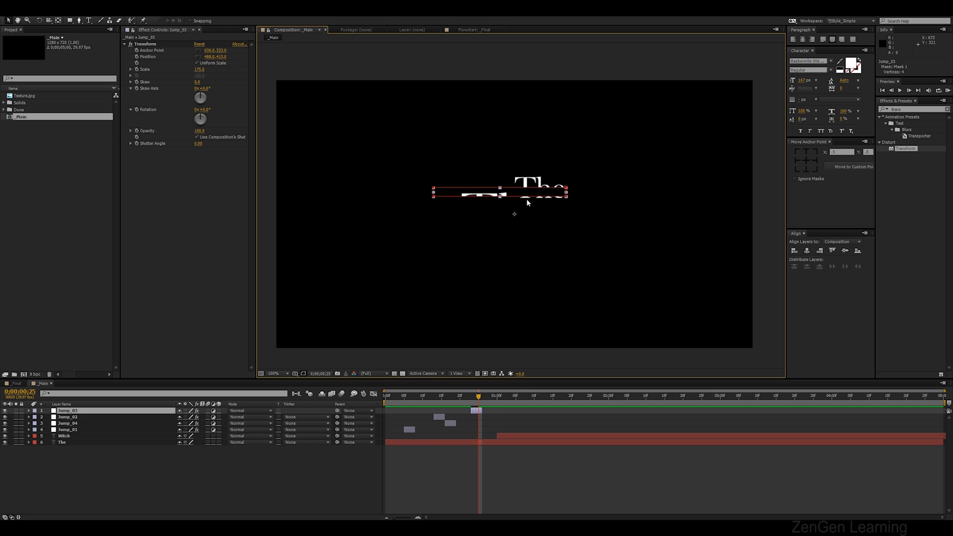
# Duplicate Jump_03 and move the copy, Jump_05, to about 1:05
pyautogui.click(489, 469)
pyautogui.moveTo(486, 397); pyautogui.dragTo(517, 403)
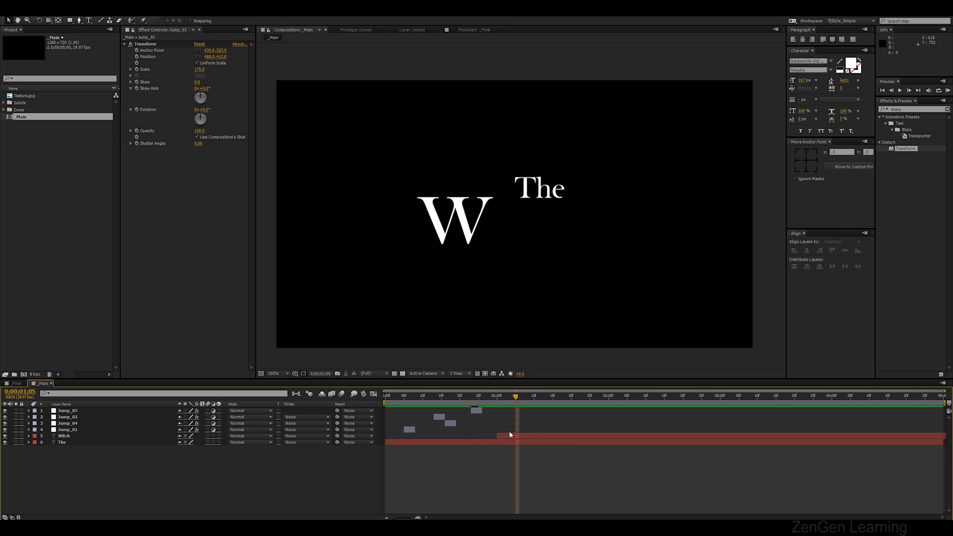
pyautogui.click(82, 410)
pyautogui.hotkey('ctrl', 'd')
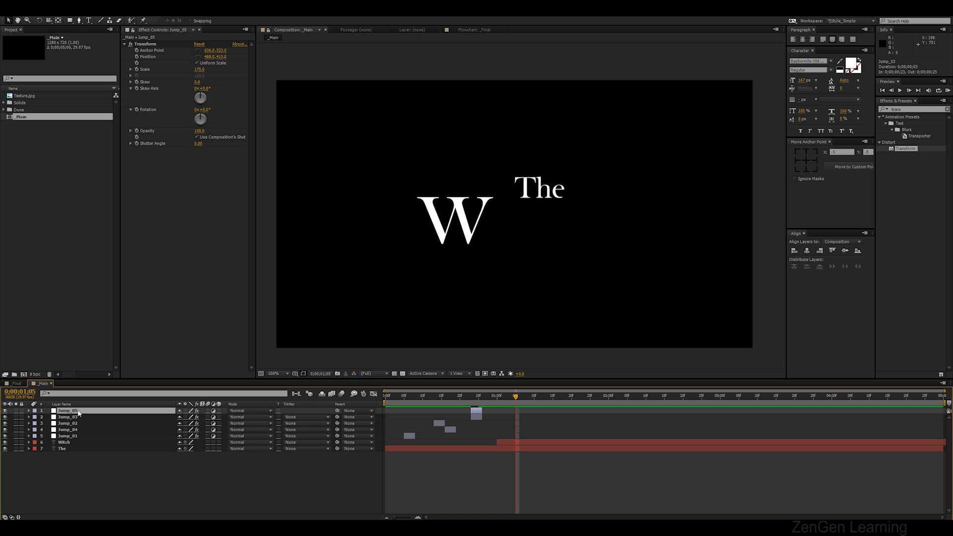
pyautogui.moveTo(478, 414); pyautogui.dragTo(518, 416)
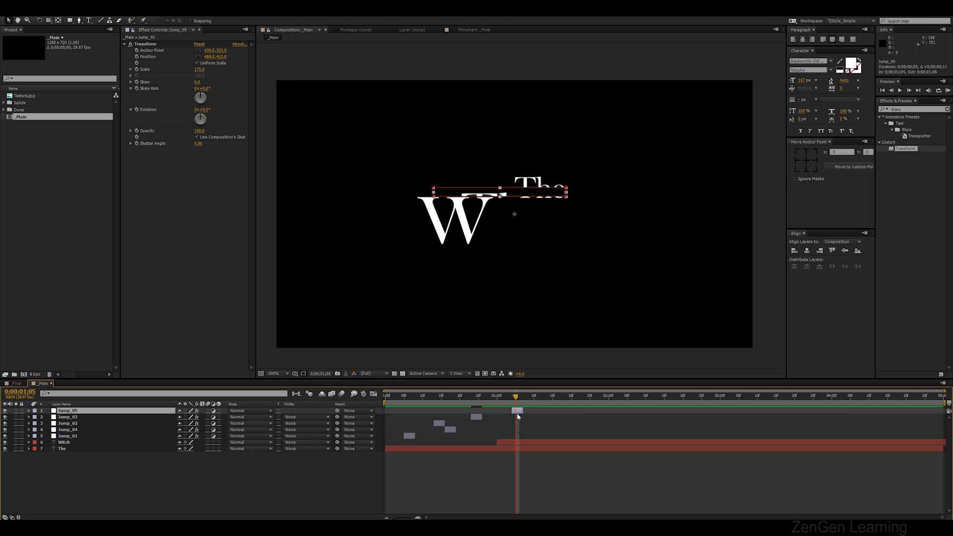
# Try moving Jump_05's mask down over the W, then delete the mask
pyautogui.scroll(2, 524, 228)
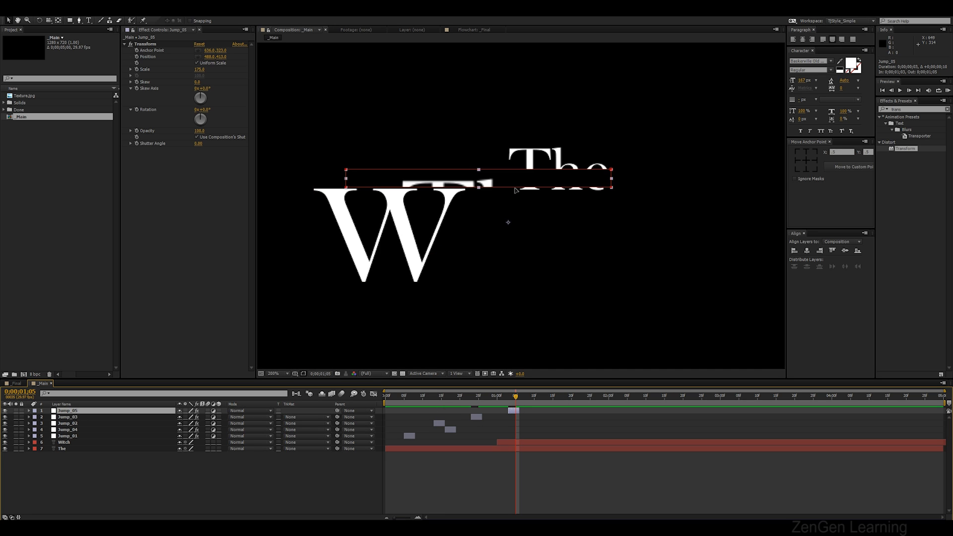
pyautogui.moveTo(510, 183); pyautogui.dragTo(467, 207)
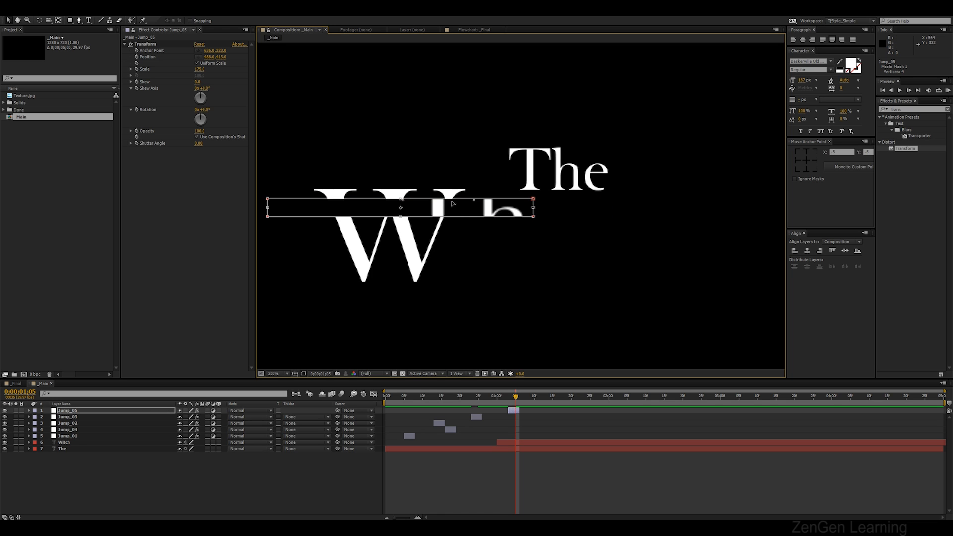
pyautogui.click(531, 436)
pyautogui.click(437, 202)
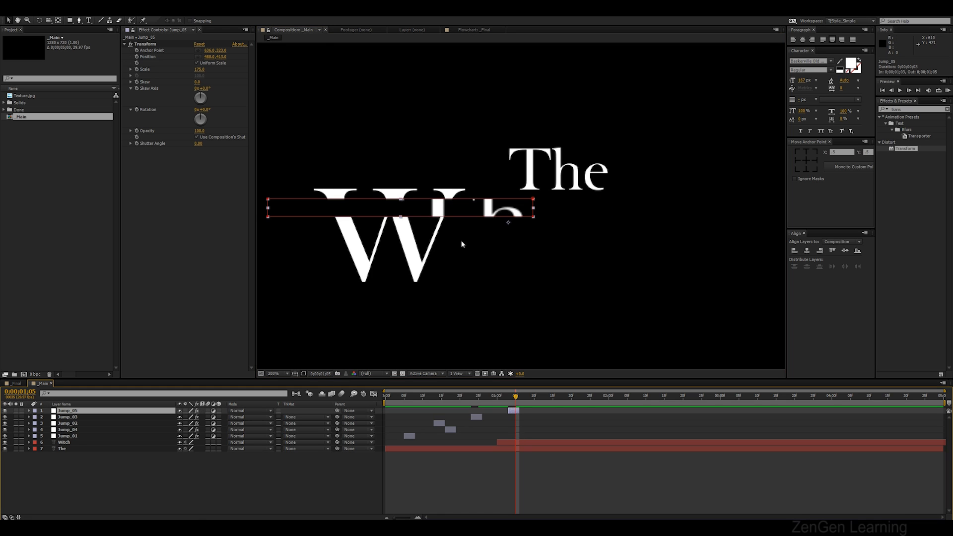
pyautogui.moveTo(437, 202); pyautogui.dragTo(389, 214)
pyautogui.press(',')
pyautogui.hotkey('ctrl', 'z')
pyautogui.press('m')
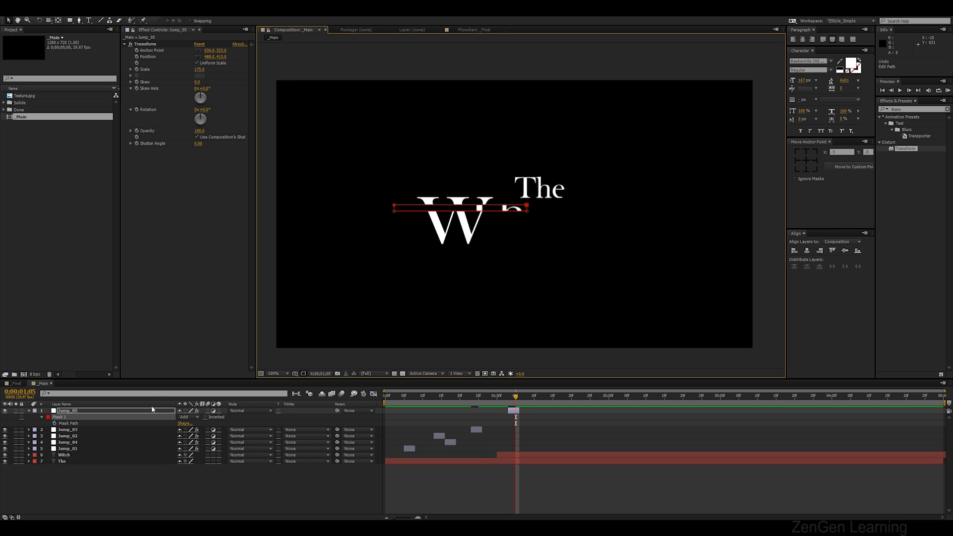
pyautogui.press('Delete')
pyautogui.press('Delete')
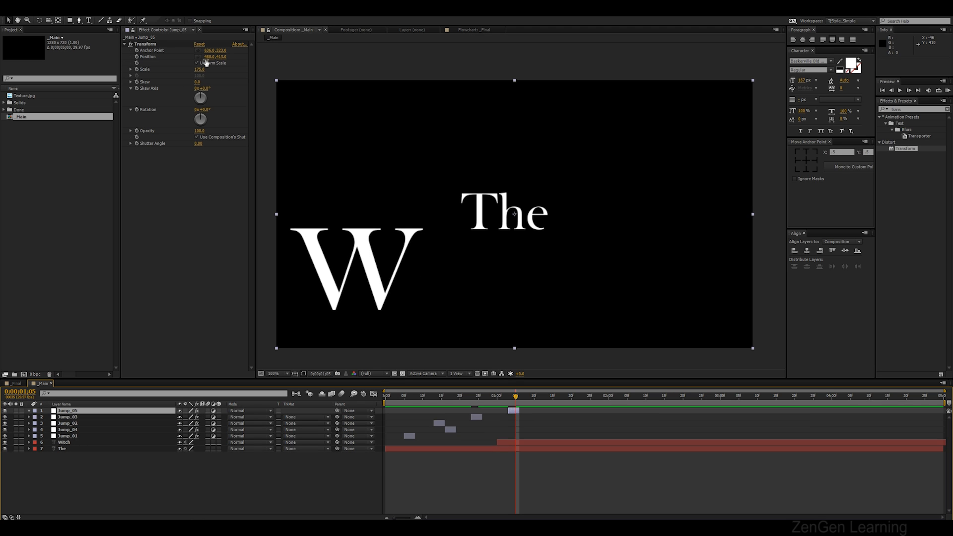
# Set Jump_05's Transform anchor point to about 422, 466 so the W copy shifts
pyautogui.click(142, 47)
pyautogui.moveTo(209, 50); pyautogui.dragTo(149, 63)
pyautogui.moveTo(221, 51)
pyautogui.mouseDown()
pyautogui.moveTo(181, 53)
pyautogui.moveTo(258, 53)
pyautogui.moveTo(213, 58)
pyautogui.moveTo(218, 51)
pyautogui.moveTo(205, 47)
pyautogui.mouseUp()
# Draw a rectangular mask across the middle of the W on Jump_05 and preview
pyautogui.click(71, 22)
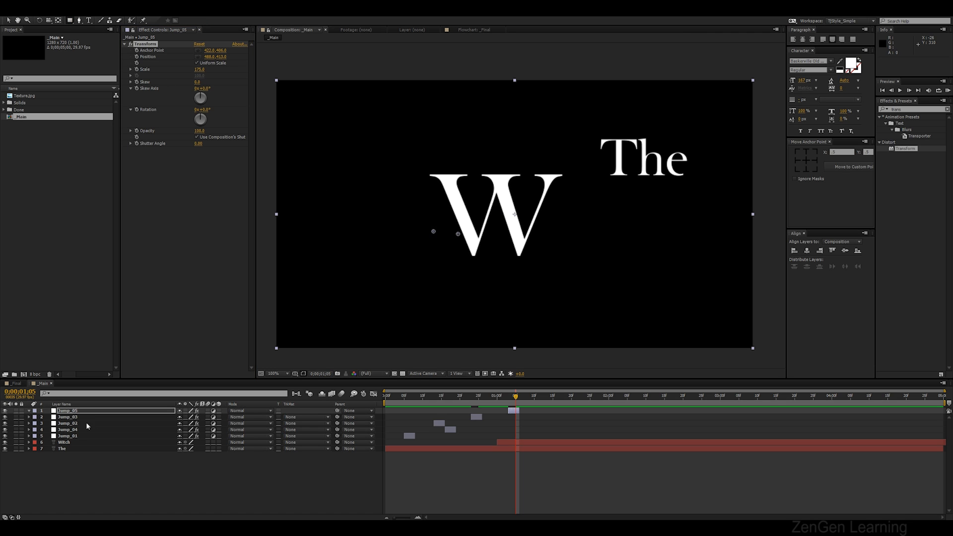
pyautogui.moveTo(425, 205); pyautogui.dragTo(517, 229)
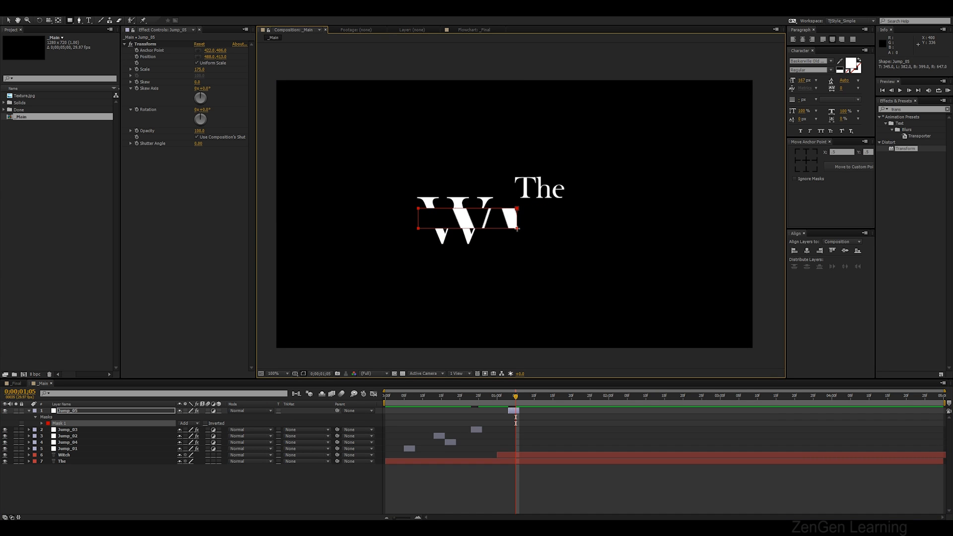
pyautogui.press('space')
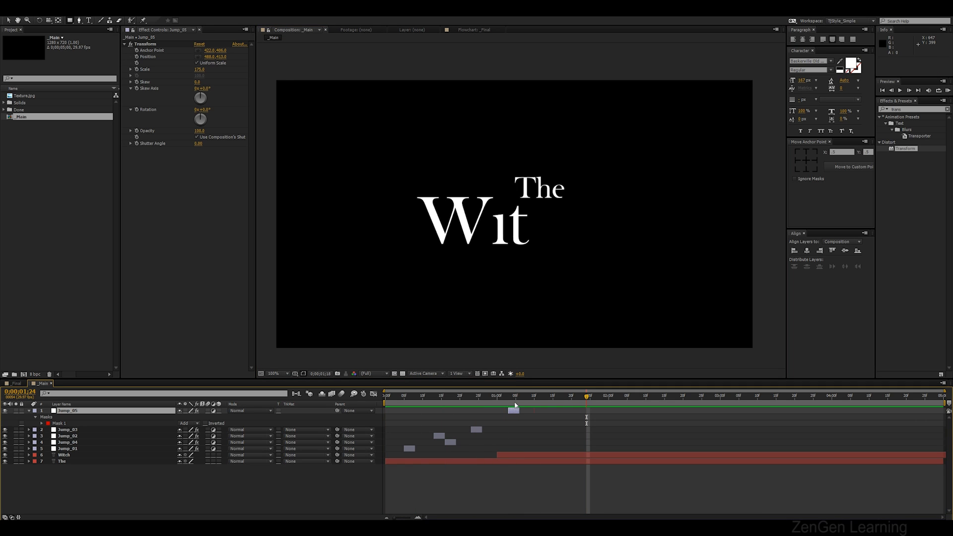
# Duplicate Jump_05 with the copy at about 1:10 and delete the copy's mask
pyautogui.moveTo(511, 399); pyautogui.dragTo(534, 397)
pyautogui.hotkey('ctrl', 'd')
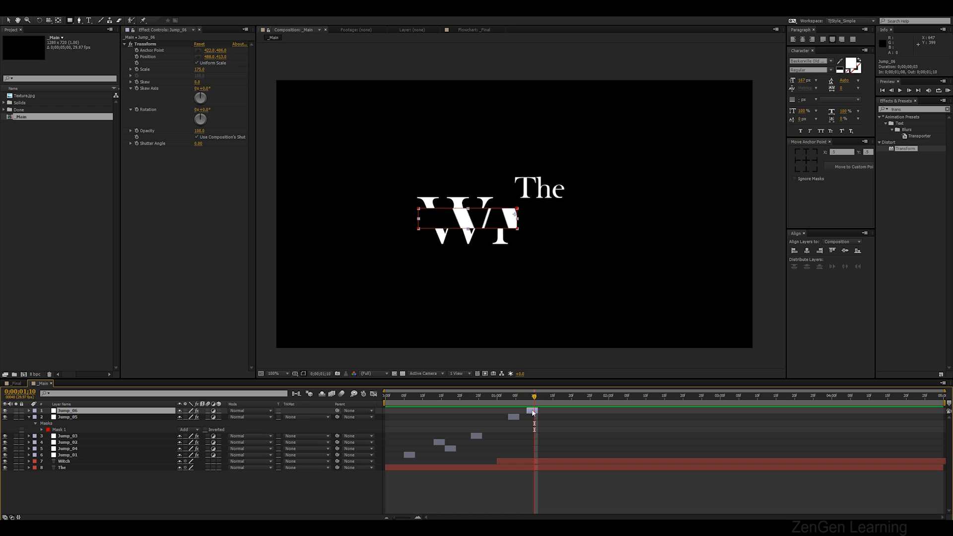
pyautogui.press('m')
pyautogui.click(66, 418)
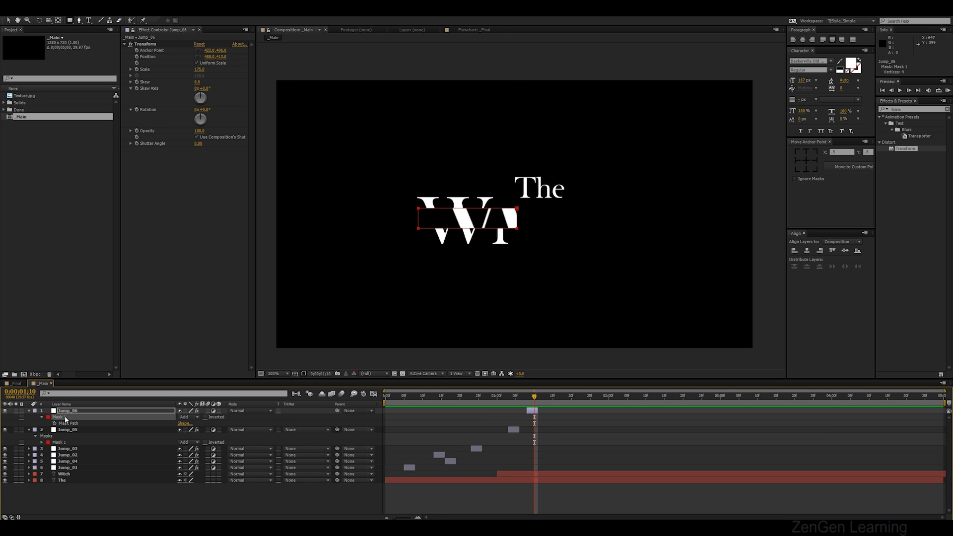
pyautogui.press('Delete')
# Set Jump_06's Transform scale to 125
pyautogui.click(149, 44)
pyautogui.moveTo(200, 74)
pyautogui.mouseDown()
pyautogui.moveTo(175, 77)
pyautogui.moveTo(210, 71)
pyautogui.mouseUp()
pyautogui.click(200, 69)
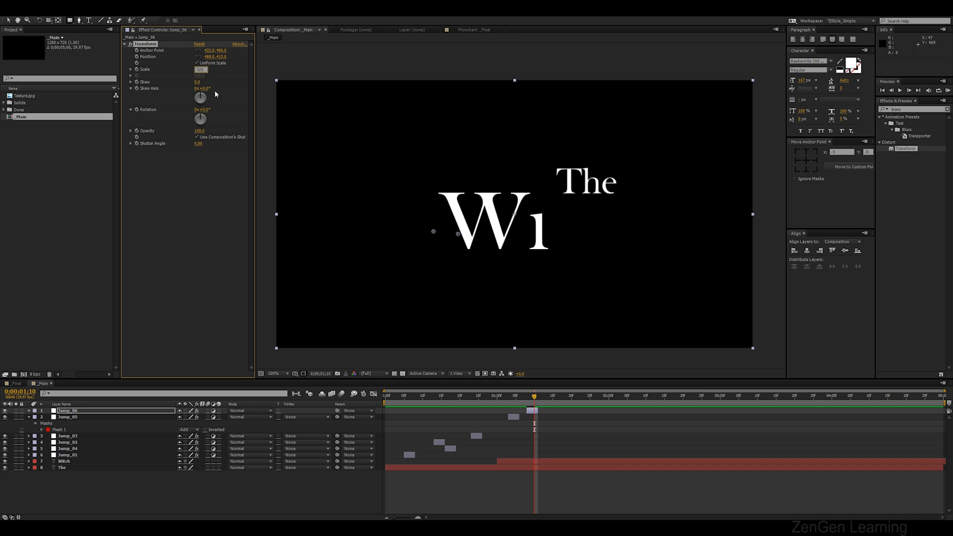
pyautogui.press('Return')
# Draw a small rectangular mask on Jump_06 over the letters after the W
pyautogui.click(68, 21)
pyautogui.moveTo(554, 230)
pyautogui.mouseDown()
pyautogui.moveTo(517, 239)
pyautogui.moveTo(487, 231)
pyautogui.moveTo(526, 234)
pyautogui.moveTo(486, 230)
pyautogui.mouseUp()
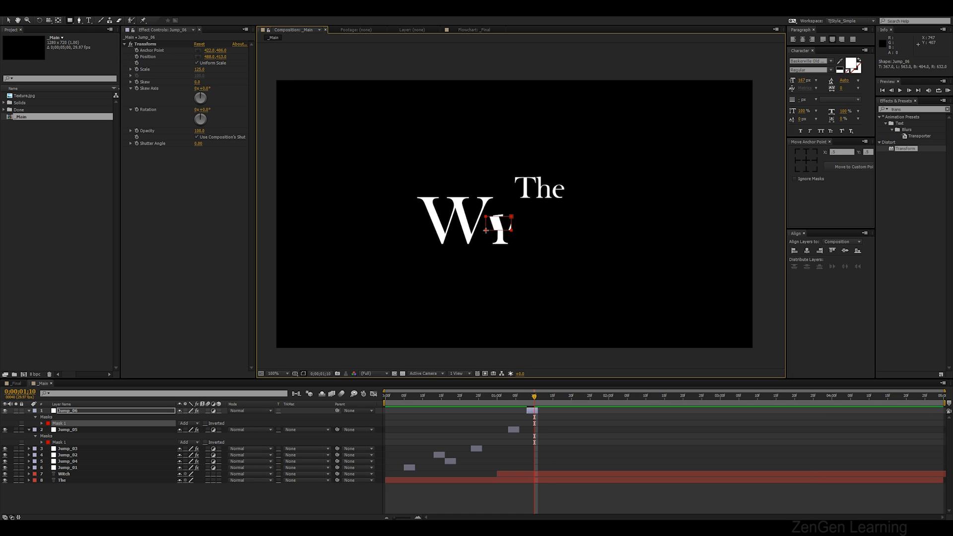
# Preview the title animation from the start and collapse the layer properties
pyautogui.click(572, 441)
pyautogui.press('KP_0')
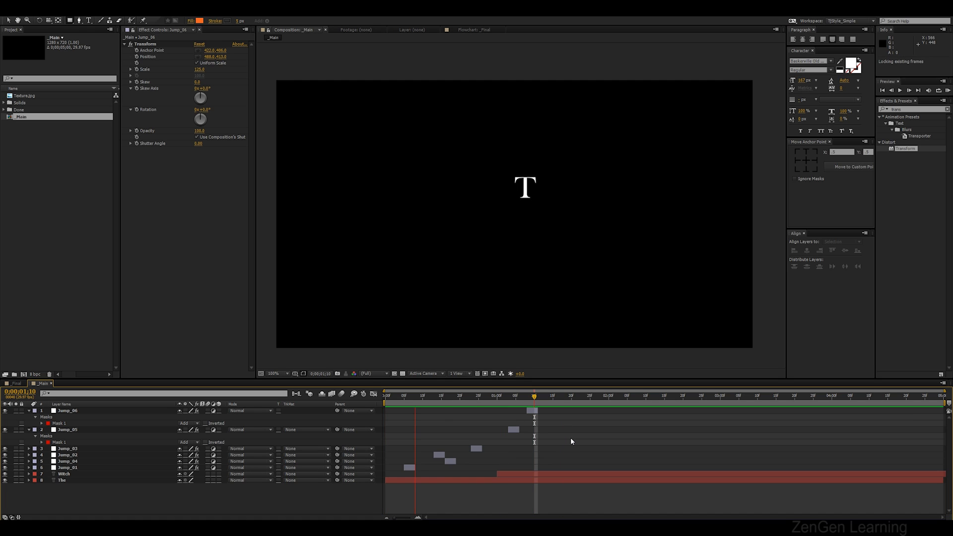
pyautogui.press('space')
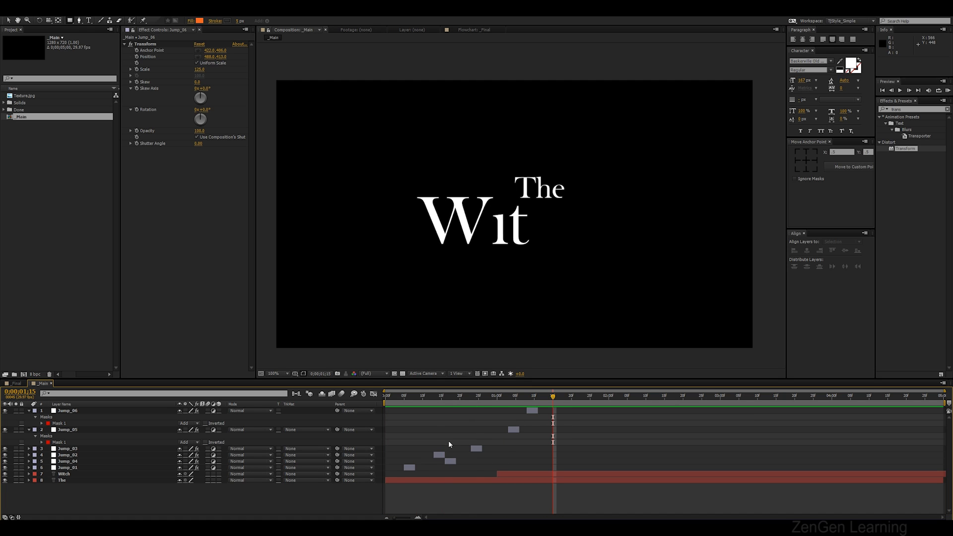
pyautogui.press('u')
pyautogui.press('u')
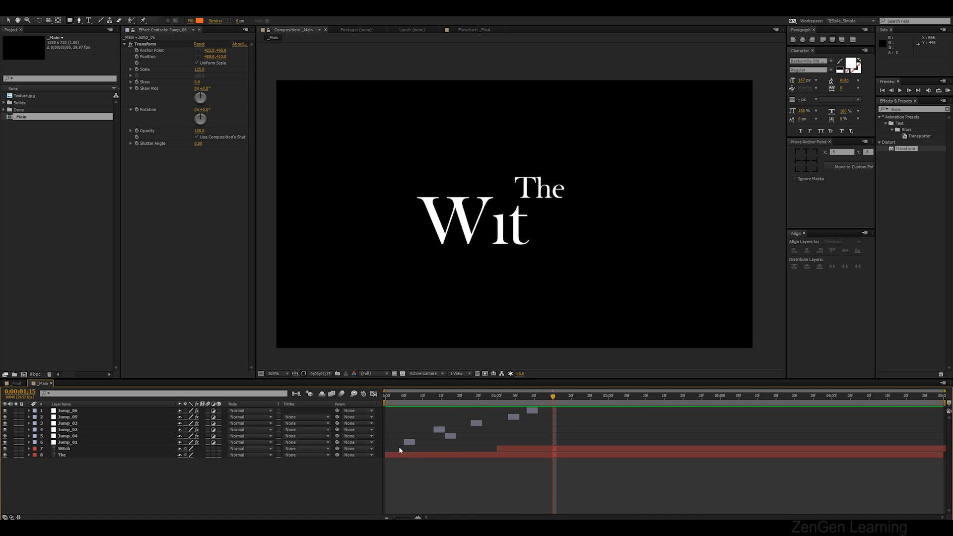
# Duplicate Jump_05 and Jump_06 and shift the copies later in the timeline
pyautogui.click(513, 417)
pyautogui.keyDown('shift'); pyautogui.click(532, 411); pyautogui.keyUp('shift')
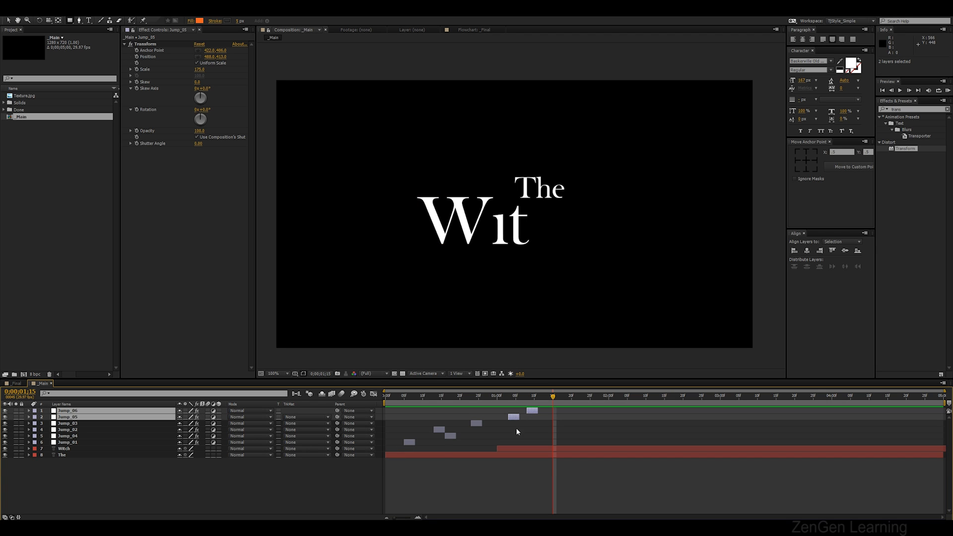
pyautogui.hotkey('ctrl', 'd')
pyautogui.moveTo(514, 425); pyautogui.dragTo(452, 404)
# Draw a small rectangular mask on Jump_07 to the right of the "Wit" letters and preview
pyautogui.click(548, 429)
pyautogui.press('KP_0')
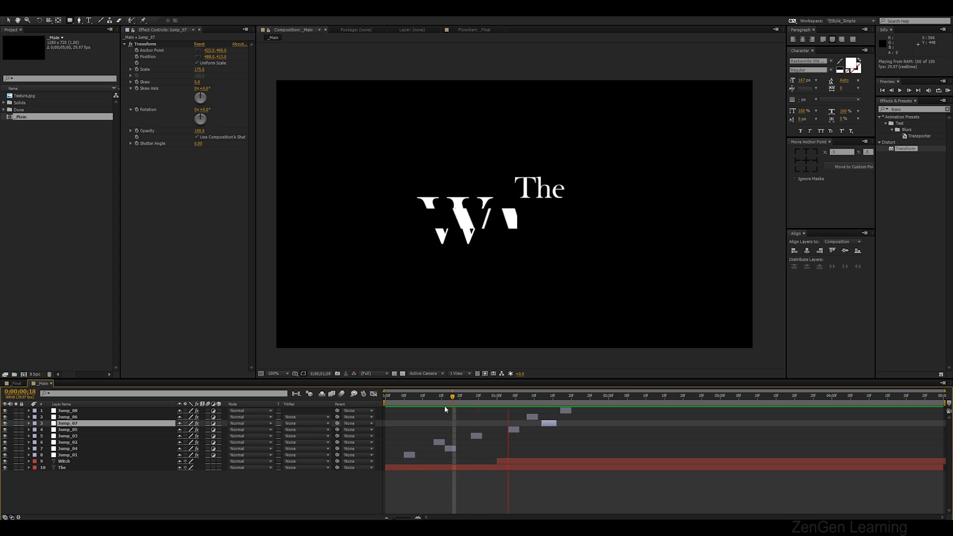
pyautogui.moveTo(557, 399); pyautogui.dragTo(552, 403)
pyautogui.moveTo(497, 210); pyautogui.dragTo(571, 236)
pyautogui.doubleClick(571, 237)
pyautogui.moveTo(493, 232); pyautogui.dragTo(549, 232)
pyautogui.click(564, 232)
pyautogui.click(592, 229)
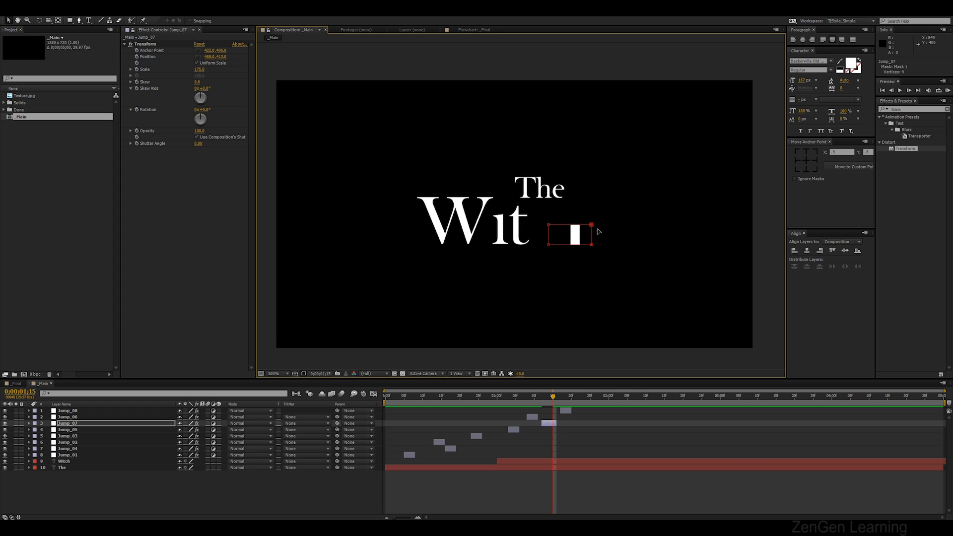
pyautogui.press('space')
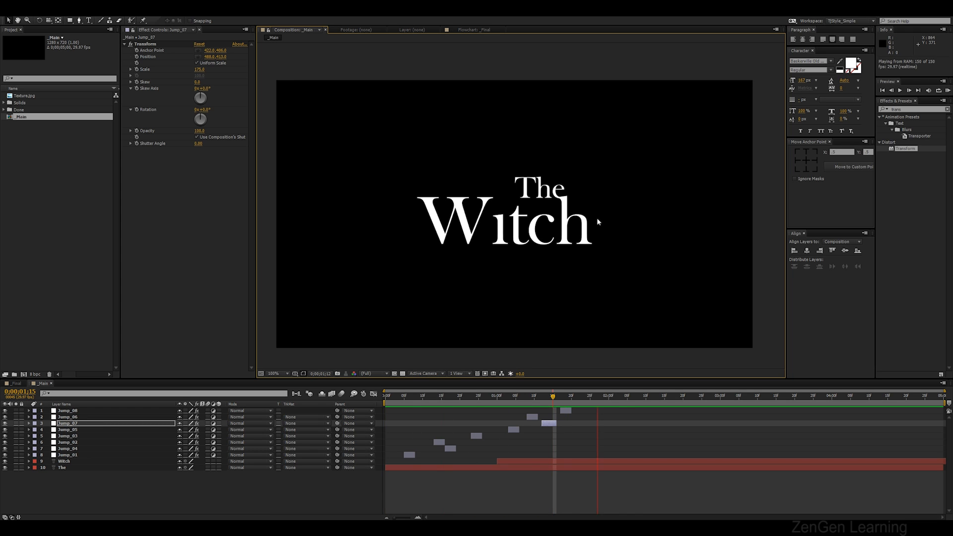
# Apply Directional Blur to Jump_01 and set its direction to 90°
pyautogui.click(585, 432)
pyautogui.press('u')
pyautogui.press('u')
pyautogui.click(913, 109)
pyautogui.write('dire')
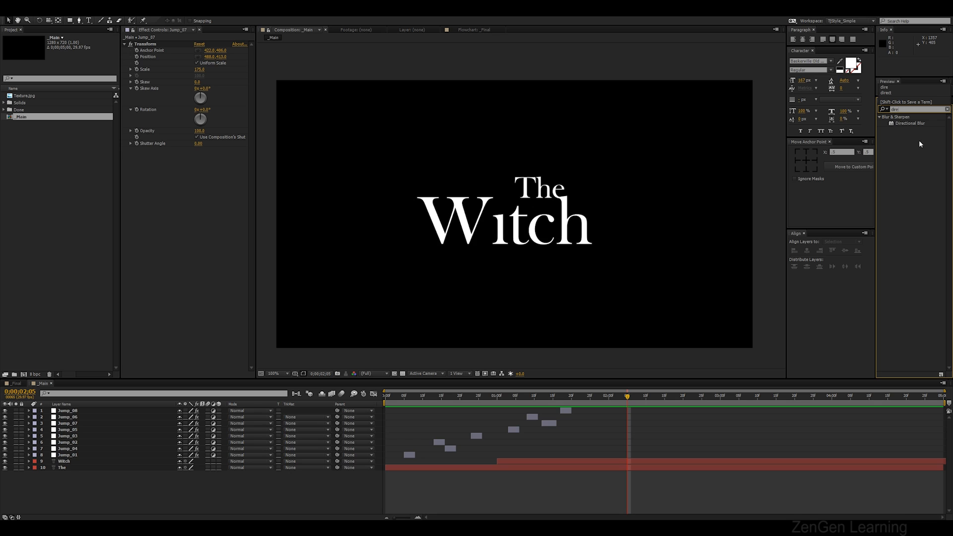
pyautogui.click(919, 123)
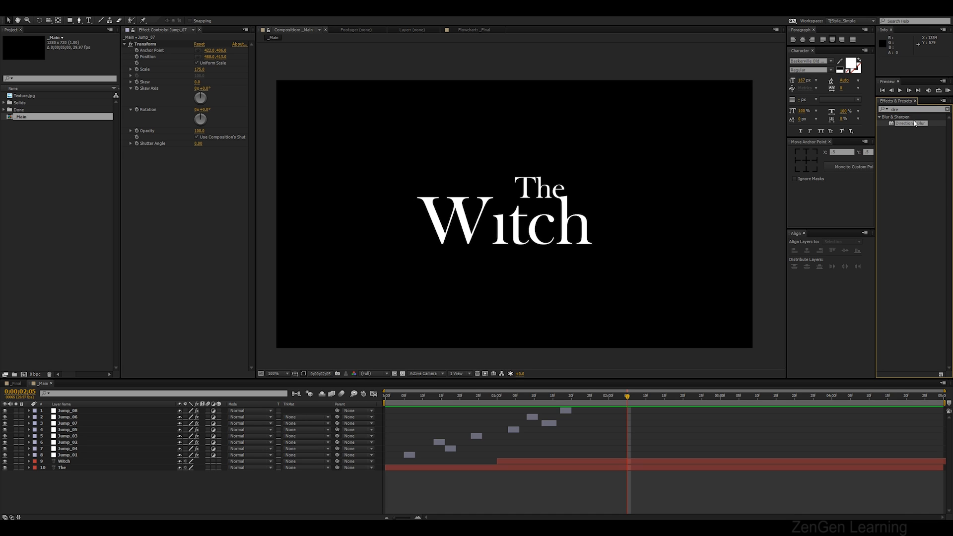
pyautogui.moveTo(411, 396); pyautogui.dragTo(408, 397)
pyautogui.click(409, 456)
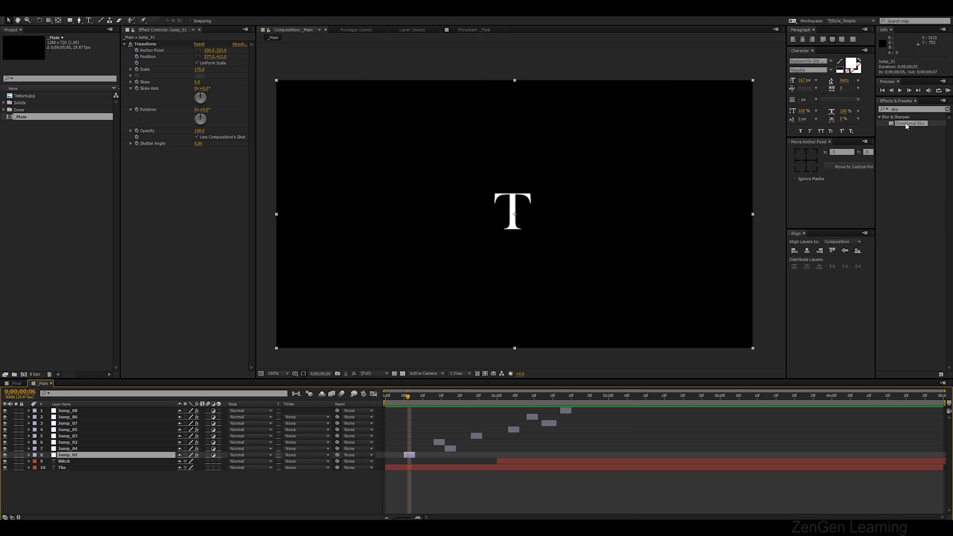
pyautogui.moveTo(907, 126); pyautogui.dragTo(219, 159)
pyautogui.click(203, 156)
pyautogui.write('90')
pyautogui.press('Return')
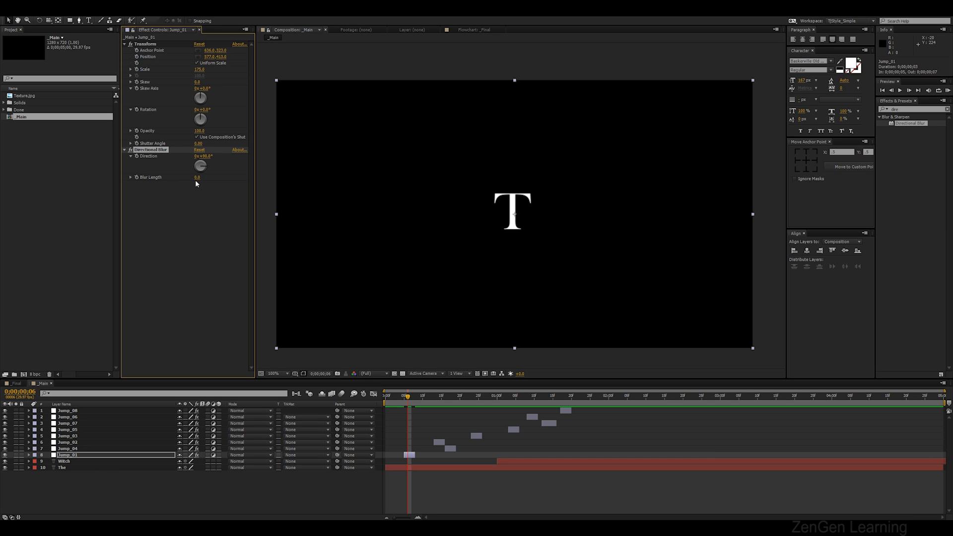
# Set the Directional Blur length on Jump_01 to 5
pyautogui.moveTo(205, 177); pyautogui.dragTo(270, 186)
pyautogui.click(199, 201)
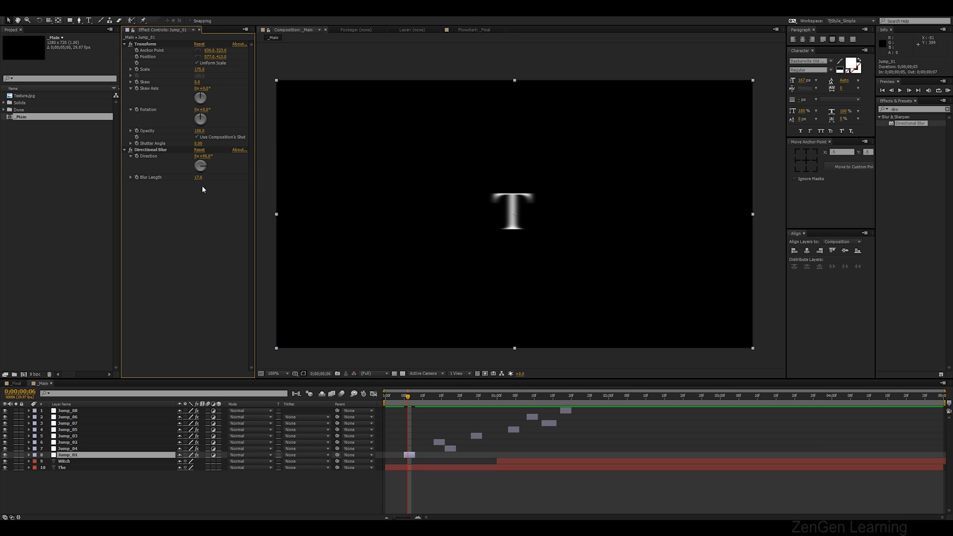
pyautogui.click(198, 178)
pyautogui.write('5')
pyautogui.press('Return')
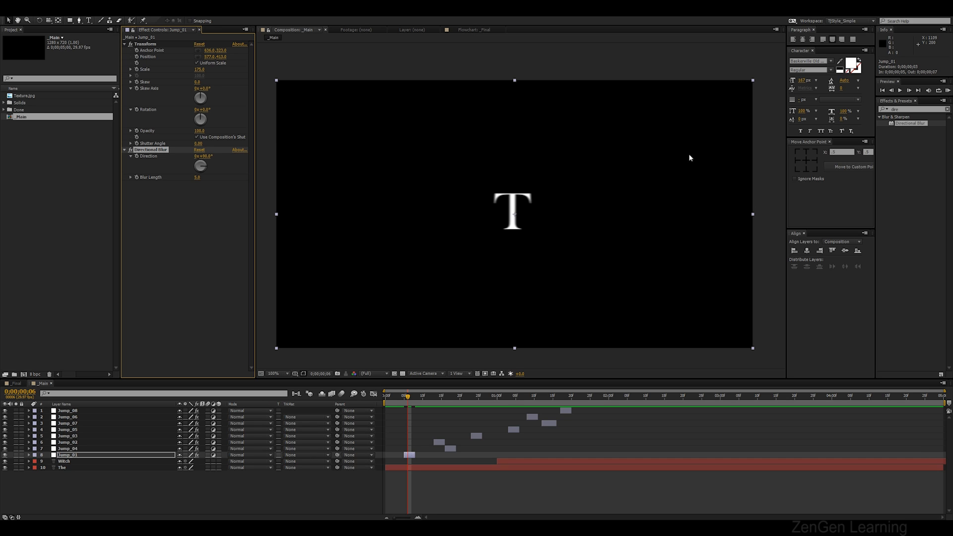
# Set the Directional Blur length on Jump_01 to 10
pyautogui.press('.')
pyautogui.click(152, 46)
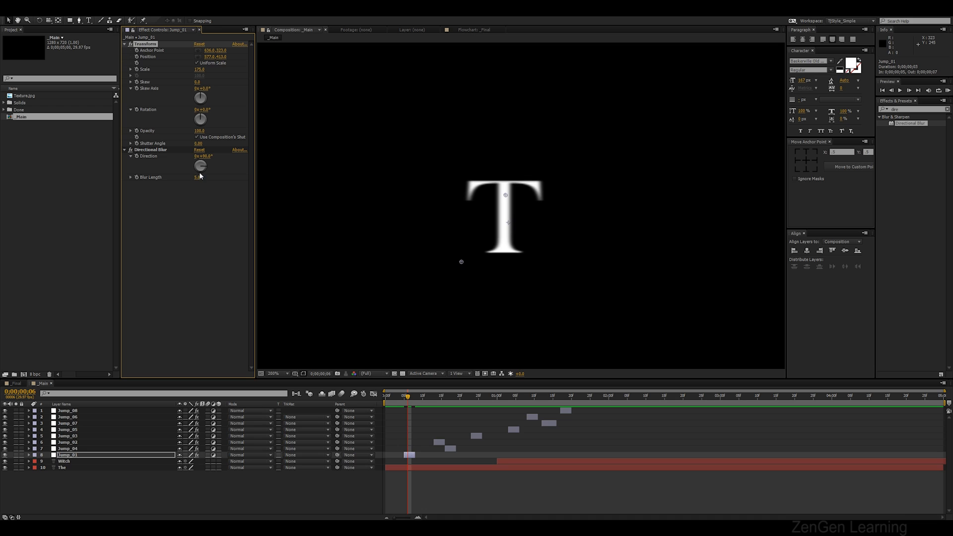
pyautogui.moveTo(199, 177); pyautogui.dragTo(214, 178)
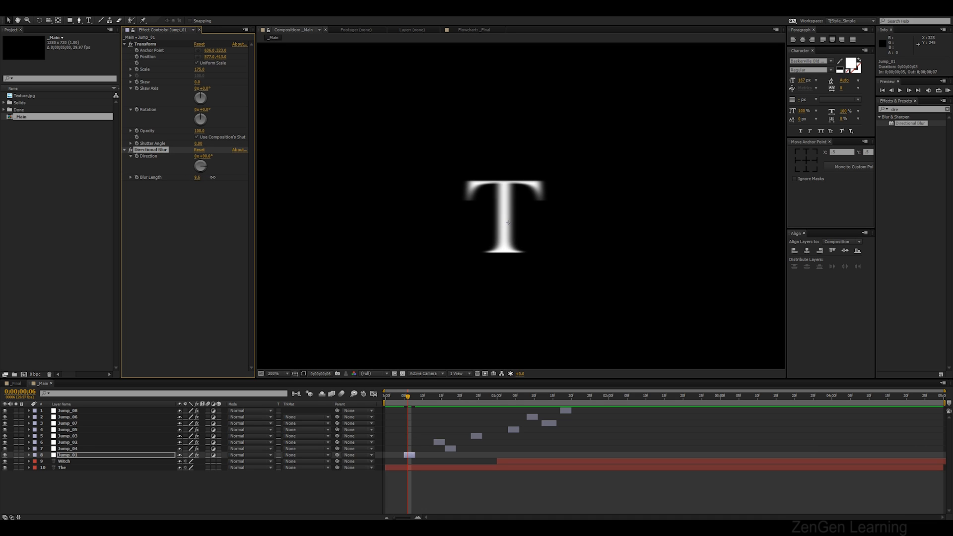
pyautogui.write('10')
pyautogui.press('Return')
pyautogui.press(',')
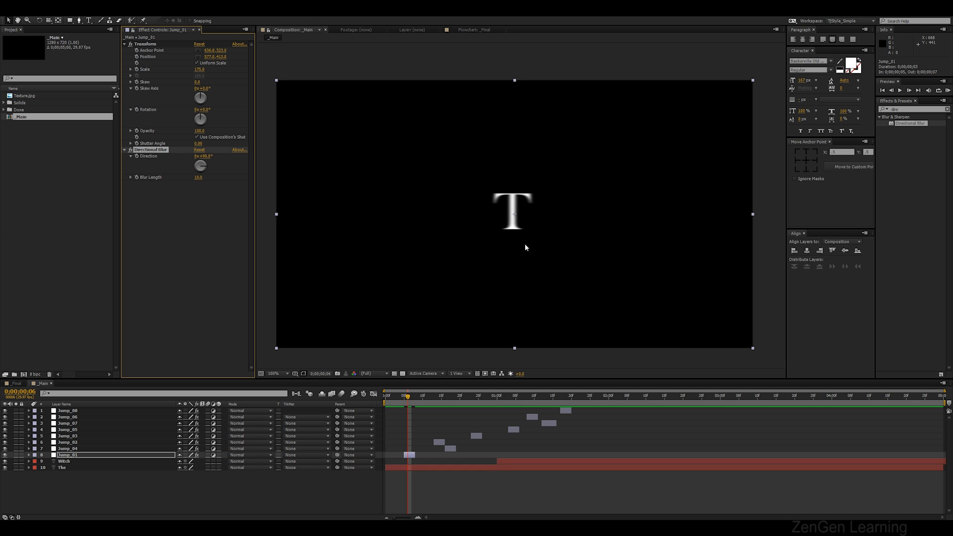
# Paste the Directional Blur effect onto layers Jump_04 through Jump_08
pyautogui.click(79, 449)
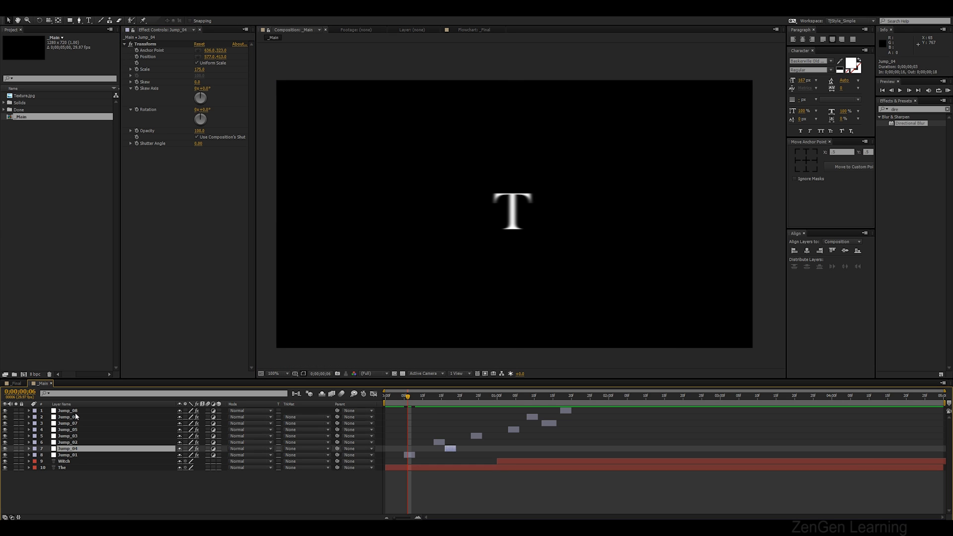
pyautogui.keyDown('shift'); pyautogui.click(76, 413); pyautogui.keyUp('shift')
pyautogui.hotkey('ctrl', 'v')
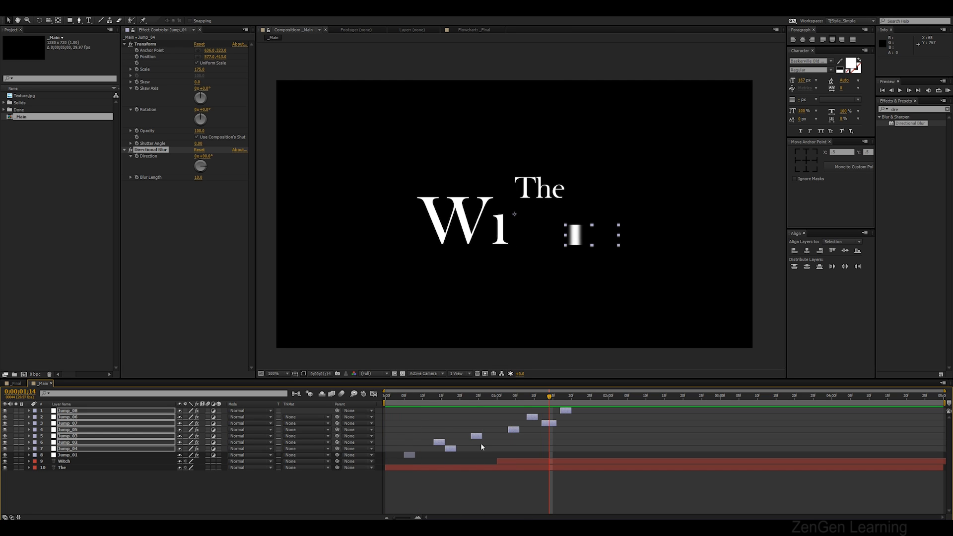
# Remove the Directional Blur effect from Jump_07 and Jump_03
pyautogui.click(505, 496)
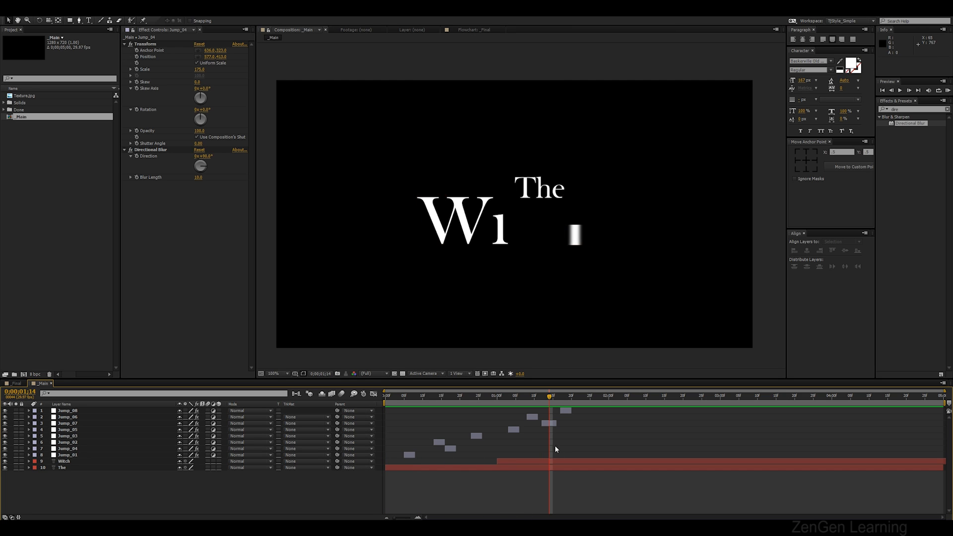
pyautogui.click(553, 424)
pyautogui.click(149, 151)
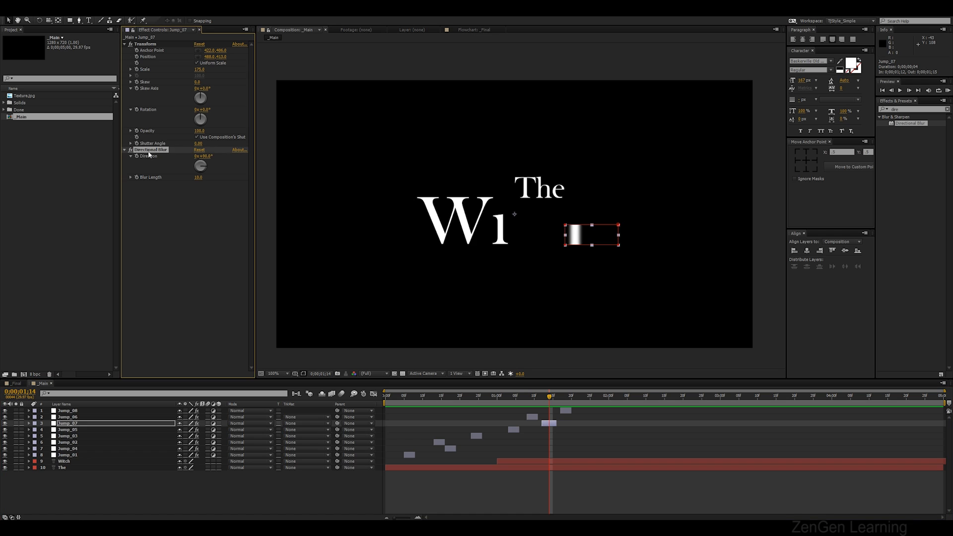
pyautogui.press('Delete')
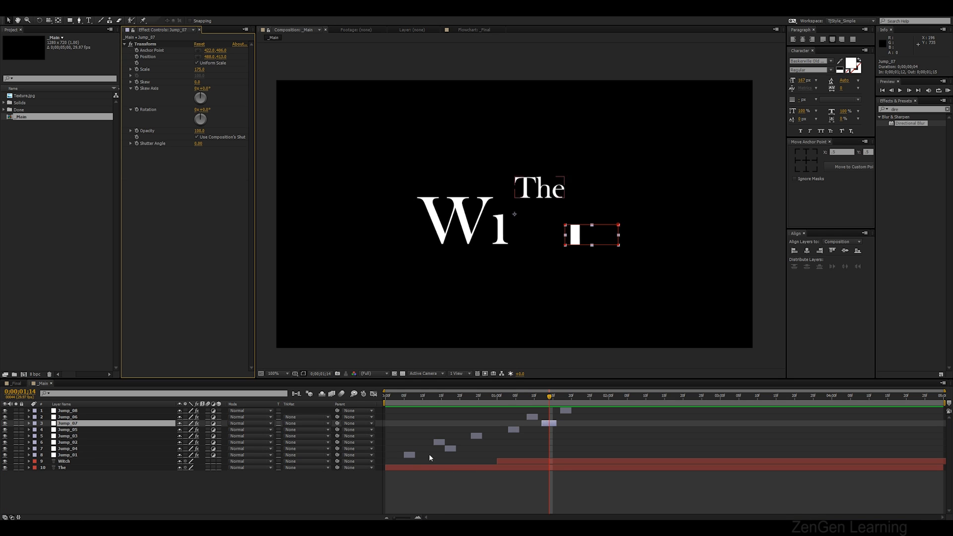
pyautogui.press('KP_0')
pyautogui.press('KP_0')
pyautogui.moveTo(405, 397); pyautogui.dragTo(474, 433)
pyautogui.click(474, 433)
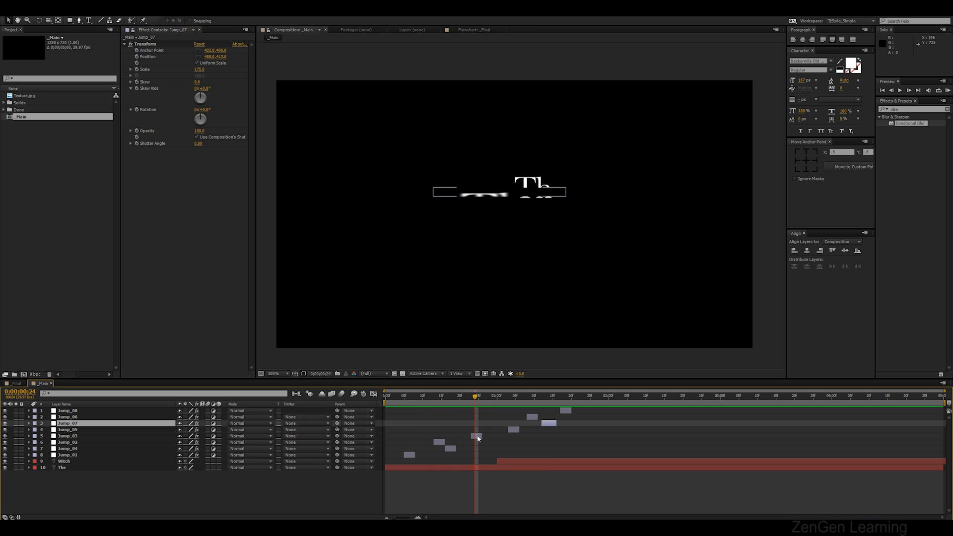
pyautogui.click(160, 153)
pyautogui.press('Delete')
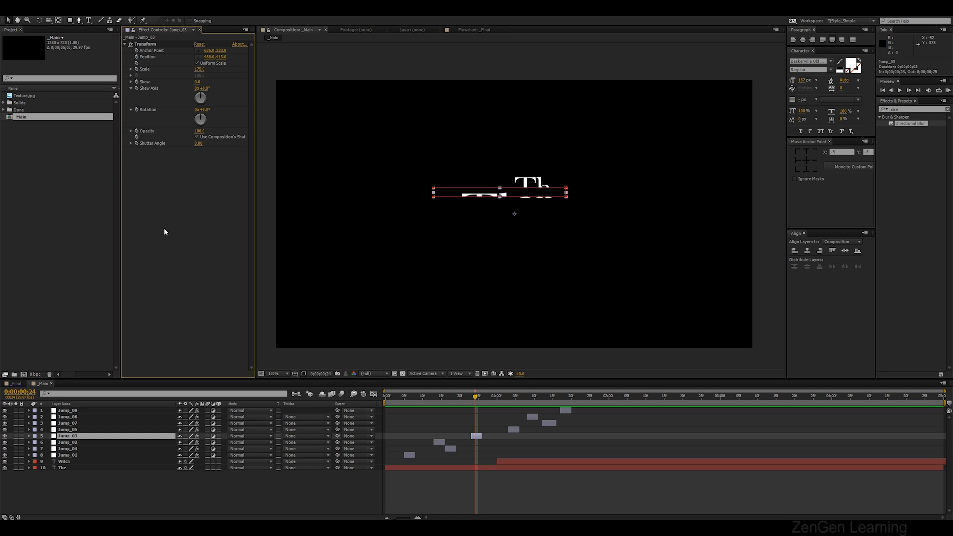
# Remove the Directional Blur effect from Jump_05 and Jump_08
pyautogui.moveTo(476, 398); pyautogui.dragTo(514, 402)
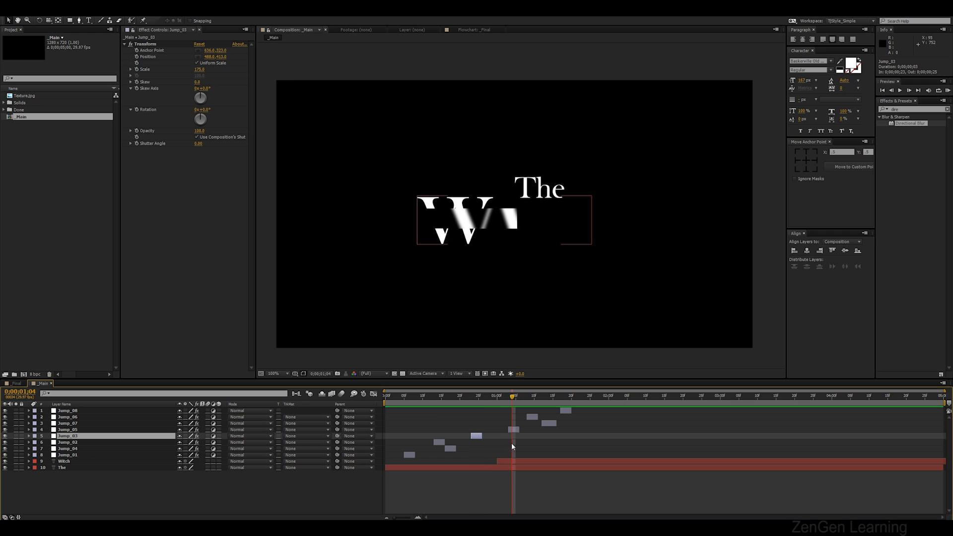
pyautogui.scroll(2, 453, 212)
pyautogui.moveTo(398, 210); pyautogui.dragTo(453, 231)
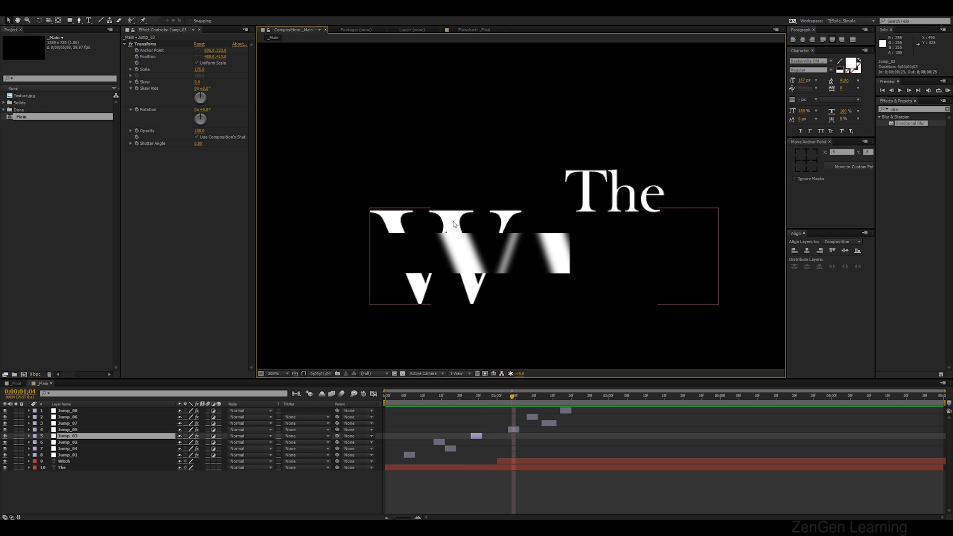
pyautogui.click(484, 258)
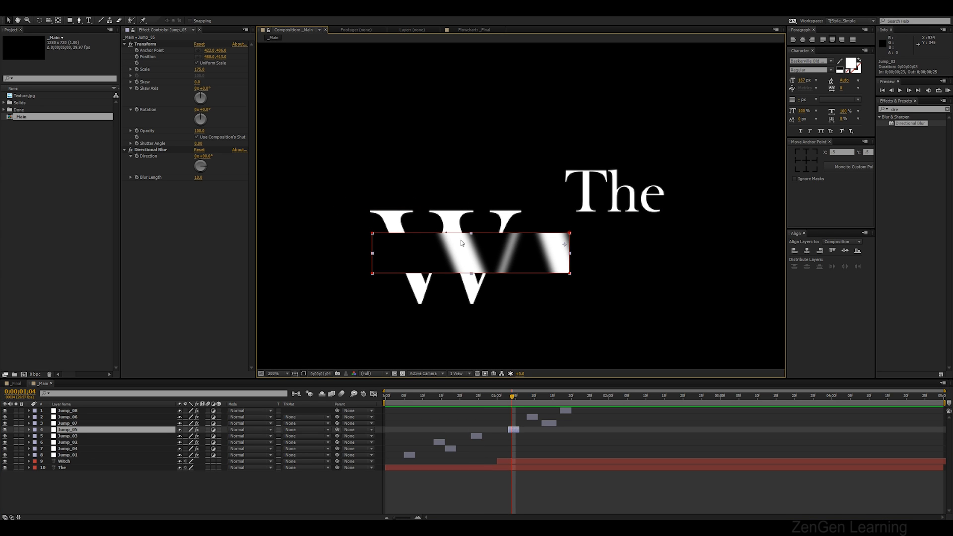
pyautogui.click(151, 150)
pyautogui.press('Delete')
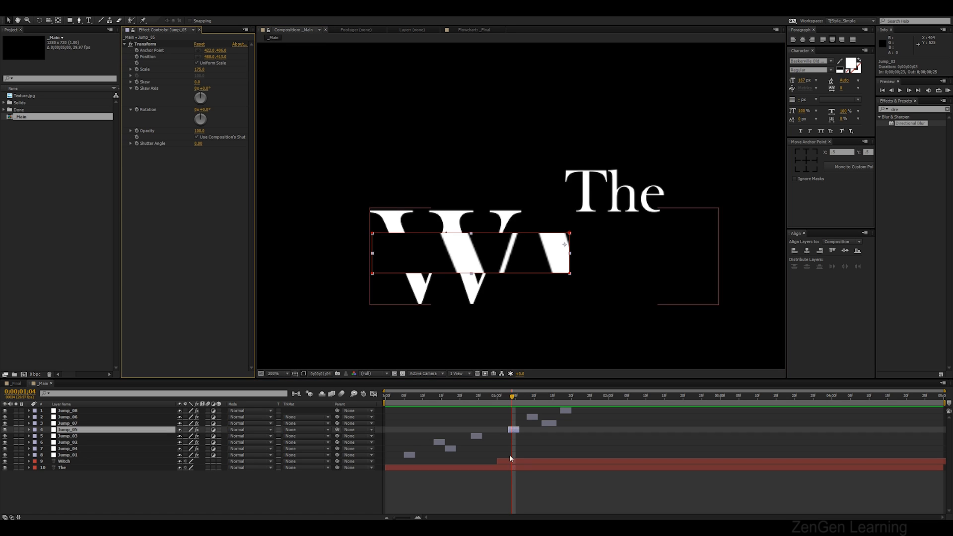
pyautogui.moveTo(514, 400); pyautogui.dragTo(564, 407)
pyautogui.click(565, 410)
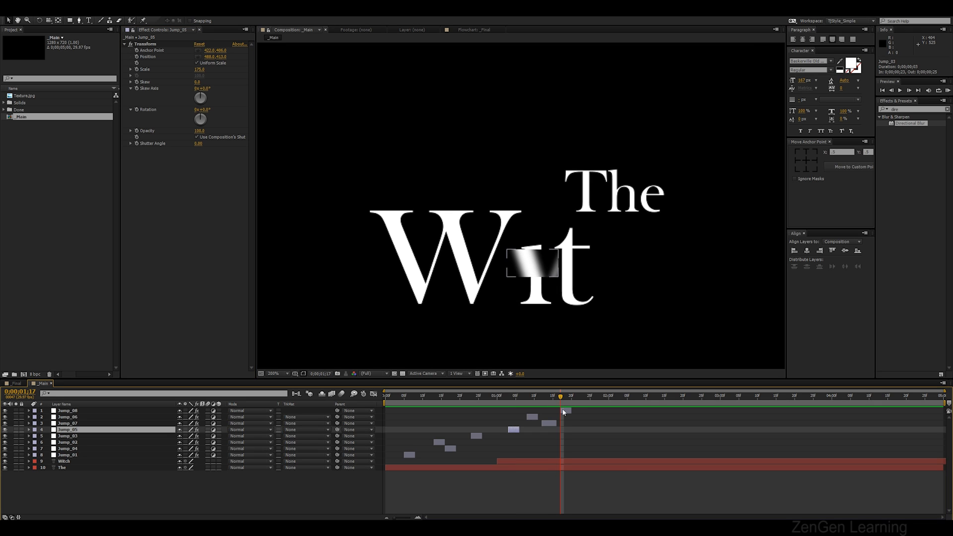
pyautogui.click(169, 151)
pyautogui.press('Delete')
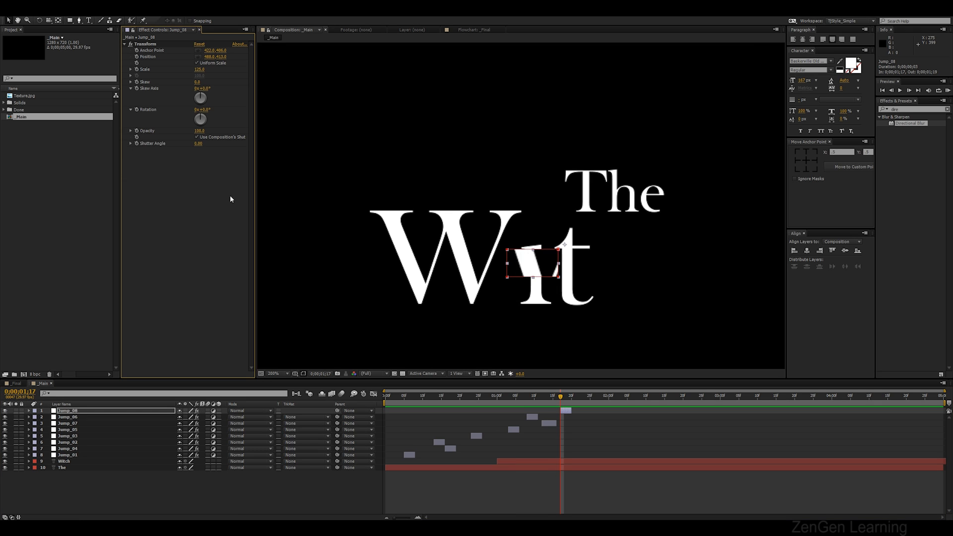
# Preview the title animation with the blurred jump layers
pyautogui.scroll(-2, 427, 253)
pyautogui.press('space')
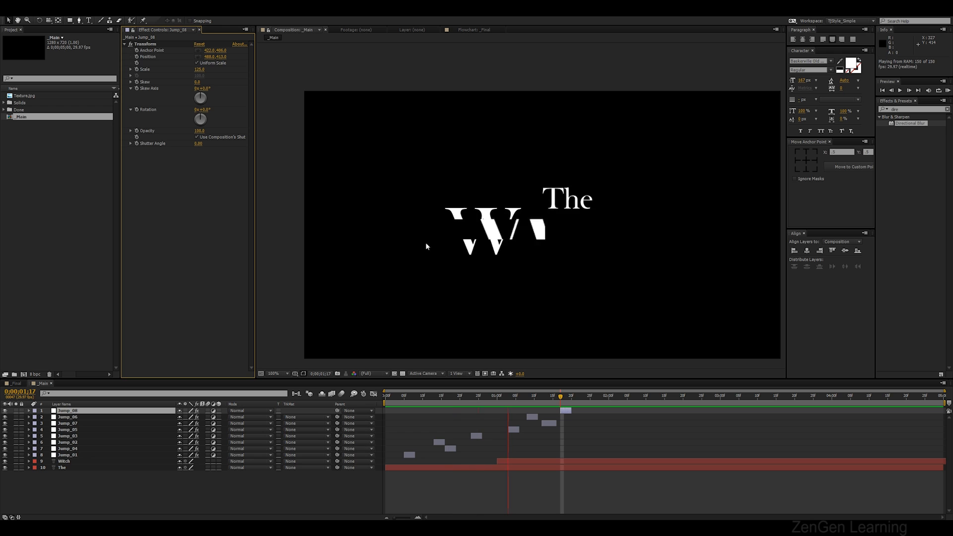
pyautogui.moveTo(583, 244); pyautogui.dragTo(560, 231)
pyautogui.press('KP_0')
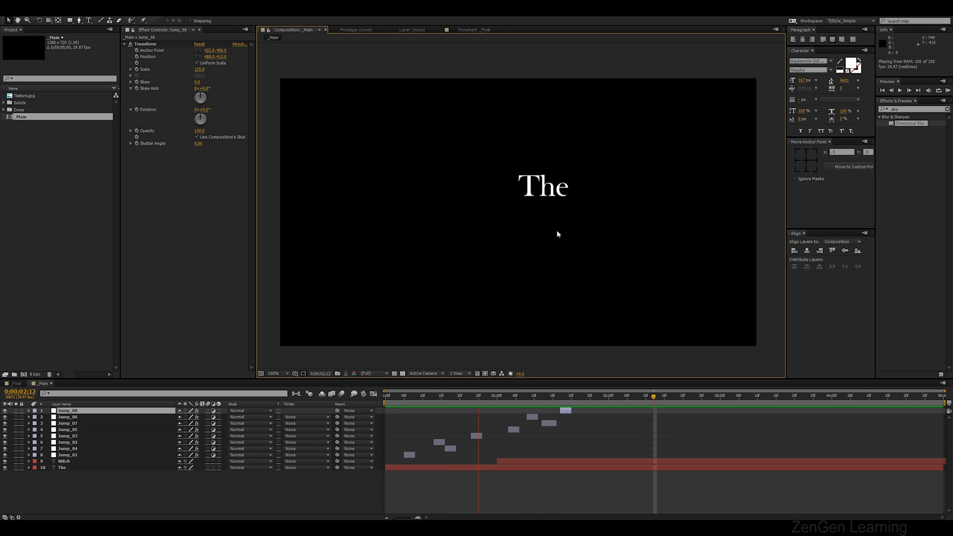
pyautogui.click(540, 486)
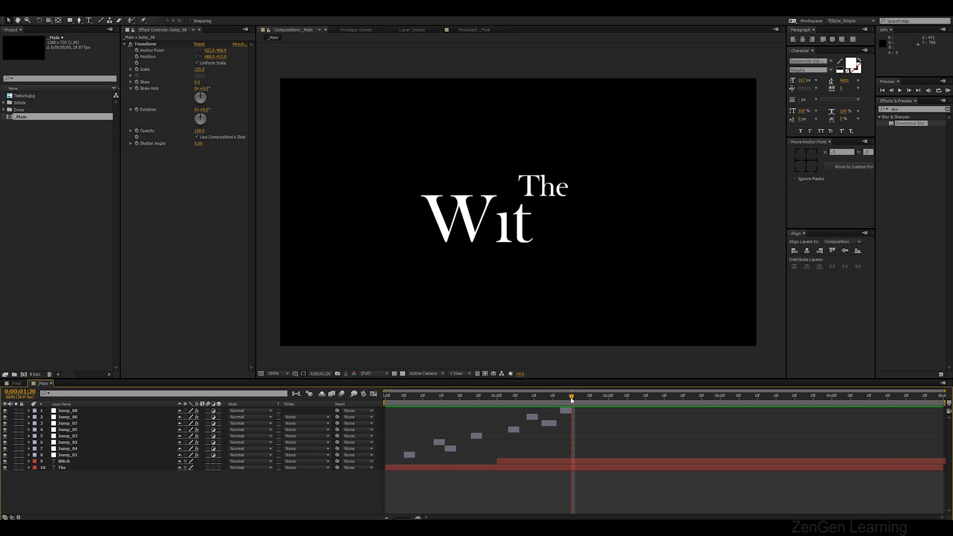
pyautogui.moveTo(572, 397); pyautogui.dragTo(662, 399)
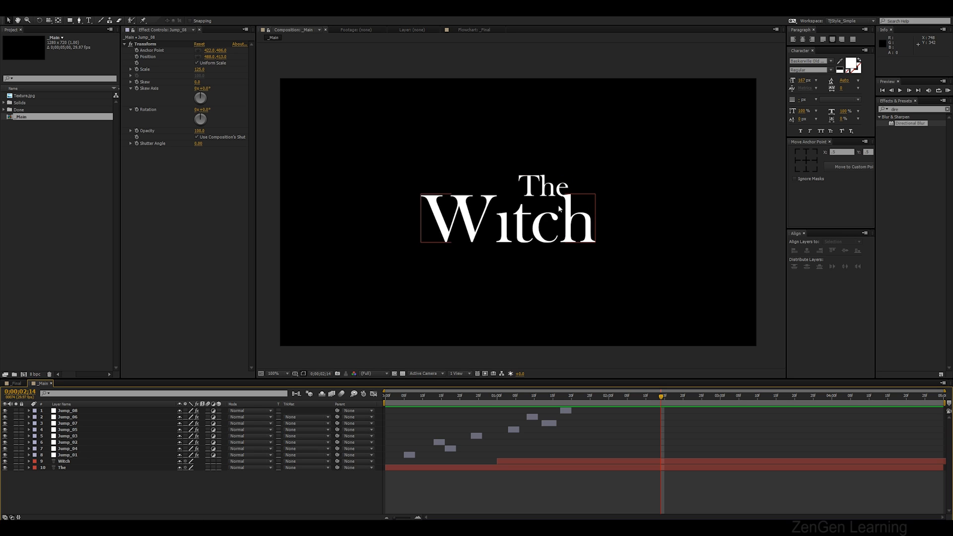
# Save the project and add Texture.jpg to the Main composition just above The layer
pyautogui.click(31, 73)
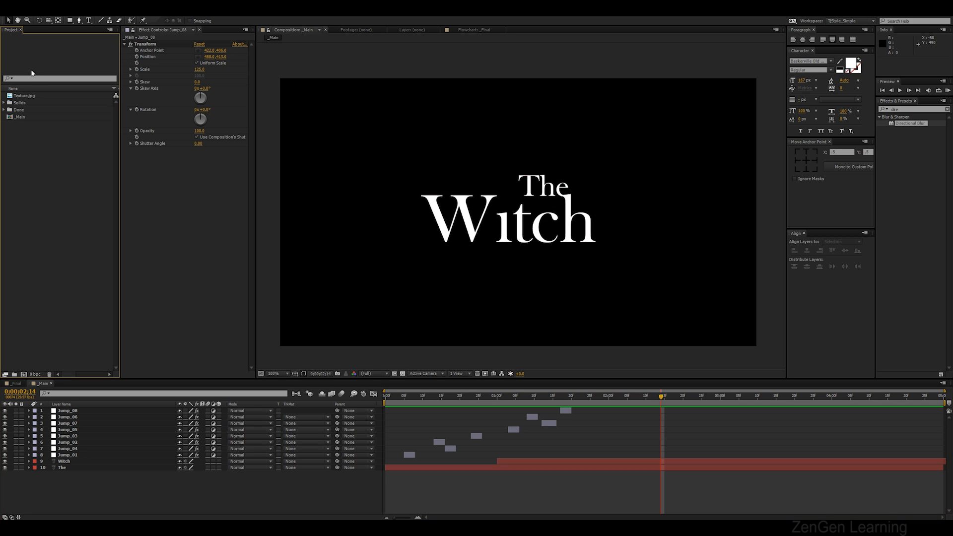
pyautogui.click(27, 96)
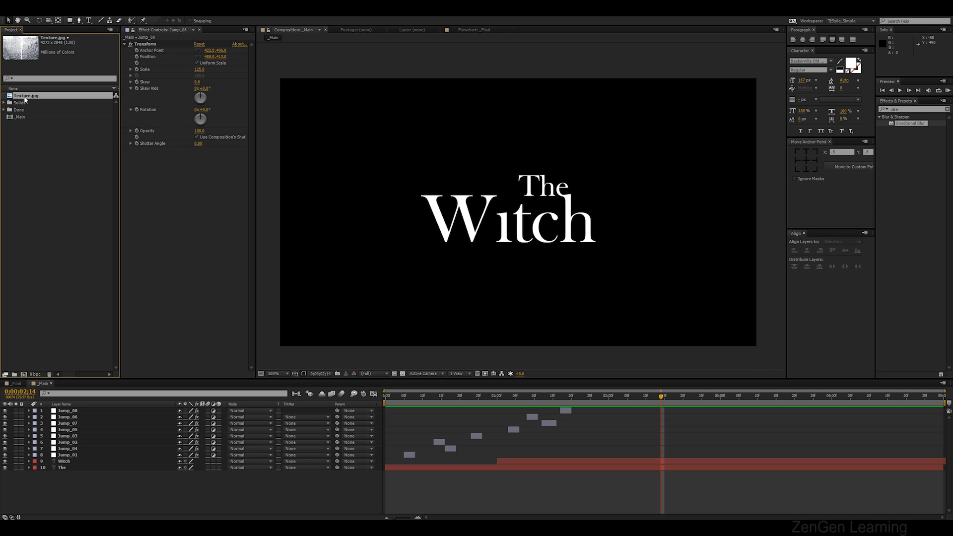
pyautogui.hotkey('ctrl', 's')
pyautogui.moveTo(24, 99); pyautogui.dragTo(69, 466)
# Scale the texture layer down and position it over the word The
pyautogui.click(68, 475)
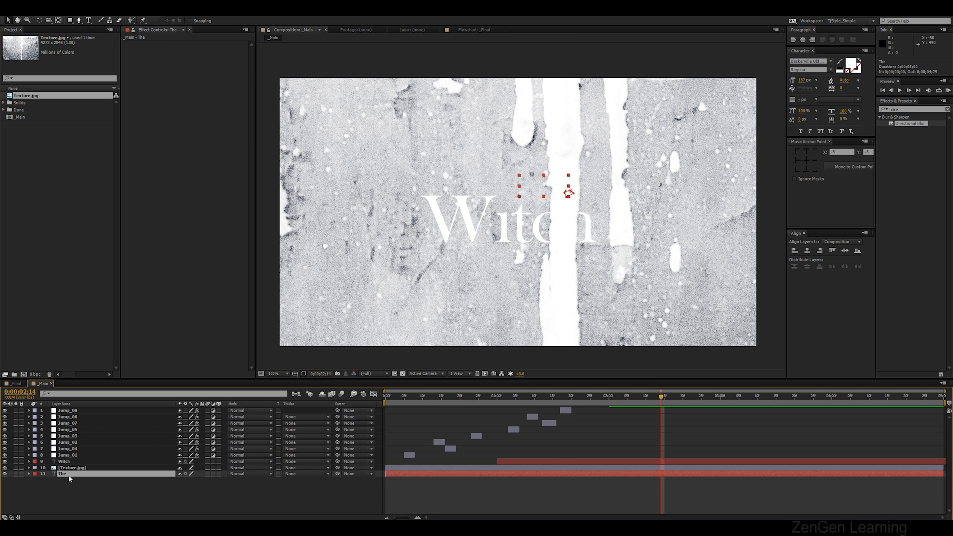
pyautogui.press(',')
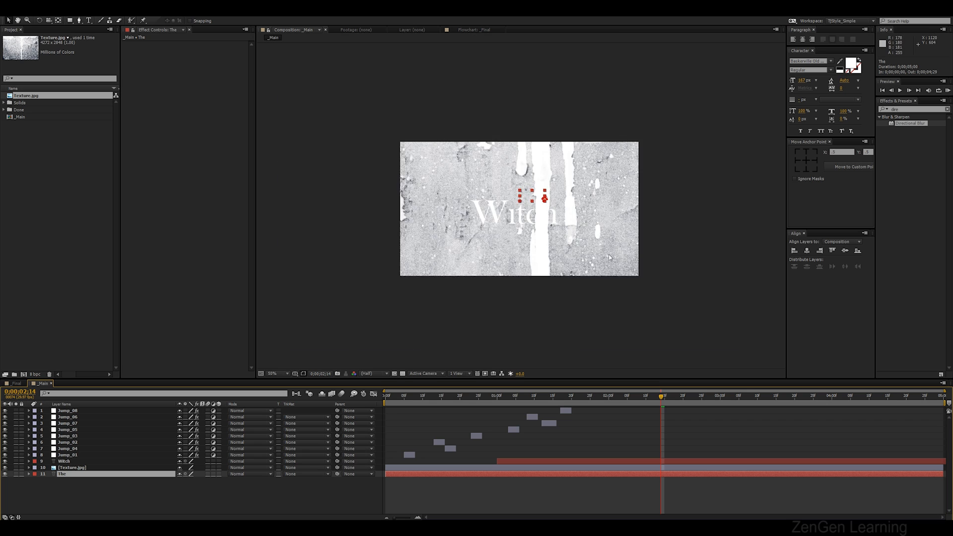
pyautogui.click(609, 254)
pyautogui.press(',')
pyautogui.moveTo(720, 341); pyautogui.dragTo(579, 226)
pyautogui.press('.')
pyautogui.press('.')
pyautogui.press('.')
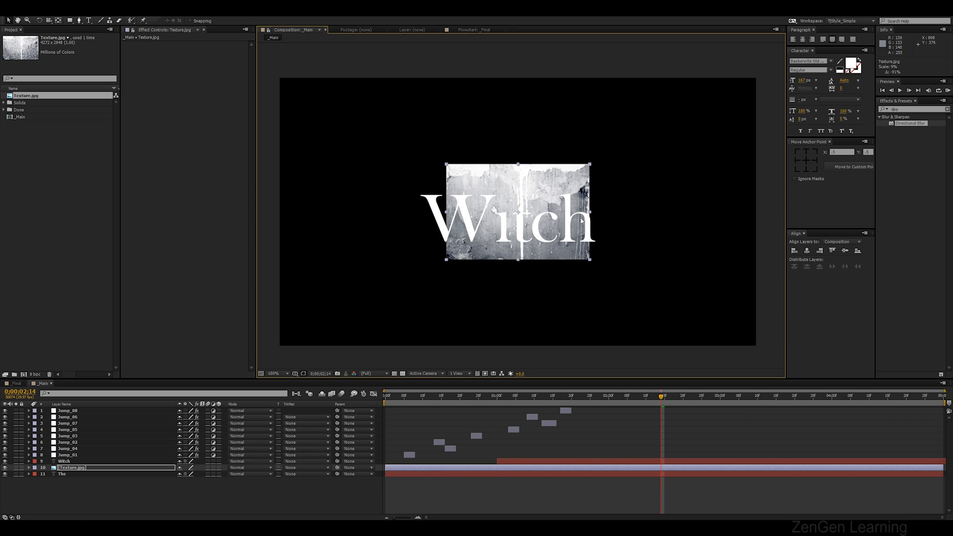
pyautogui.moveTo(588, 185); pyautogui.dragTo(615, 135)
pyautogui.moveTo(688, 250); pyautogui.dragTo(648, 210)
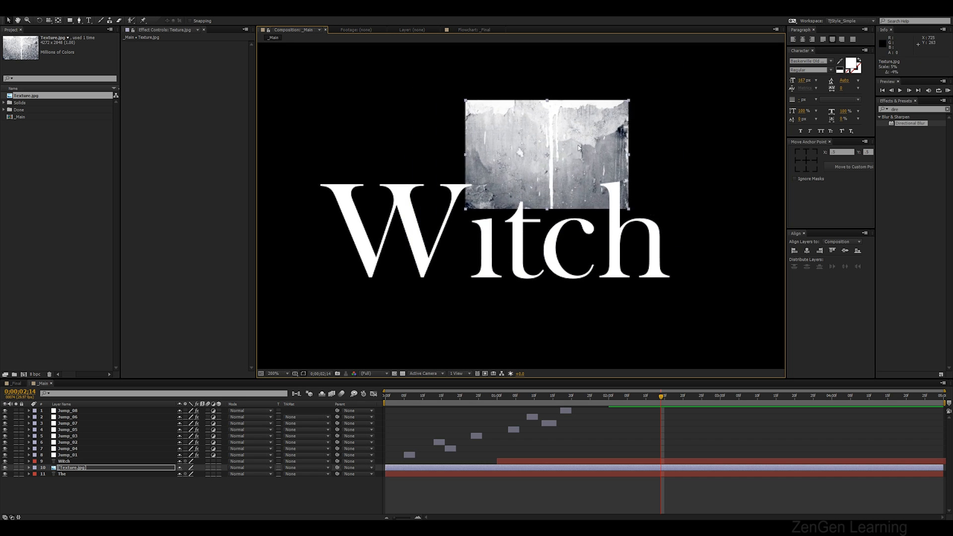
pyautogui.moveTo(582, 166); pyautogui.dragTo(604, 166)
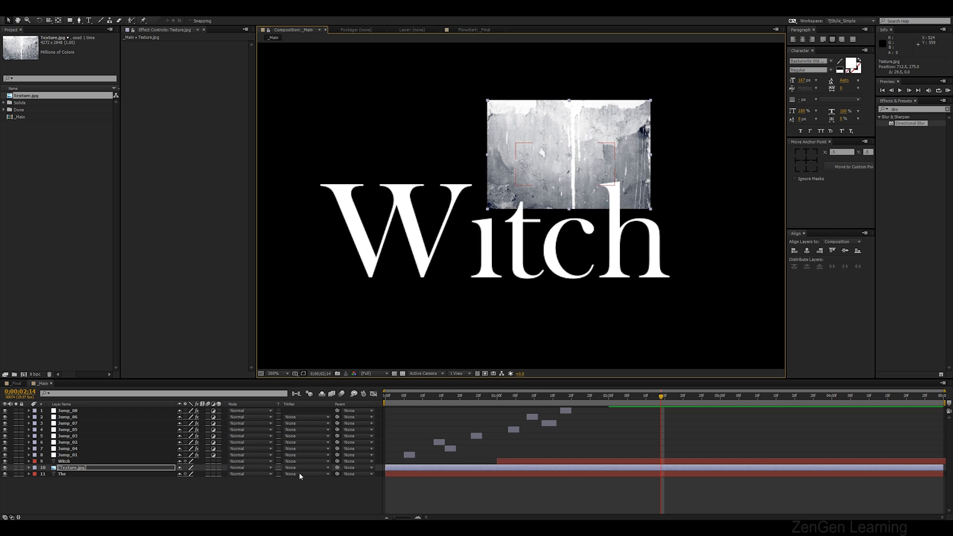
# Set The layer's track matte to Luma Matte using the texture layer above it
pyautogui.click(81, 469)
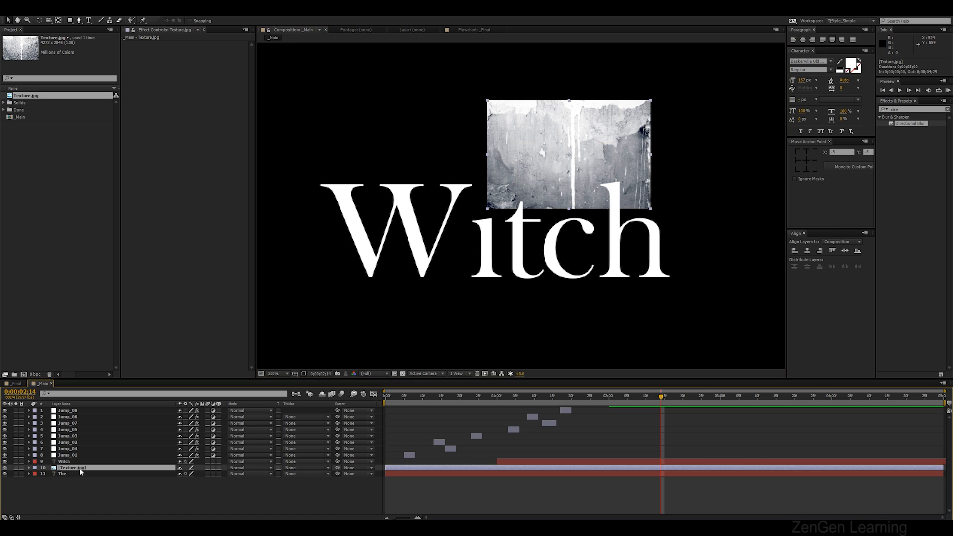
pyautogui.click(76, 475)
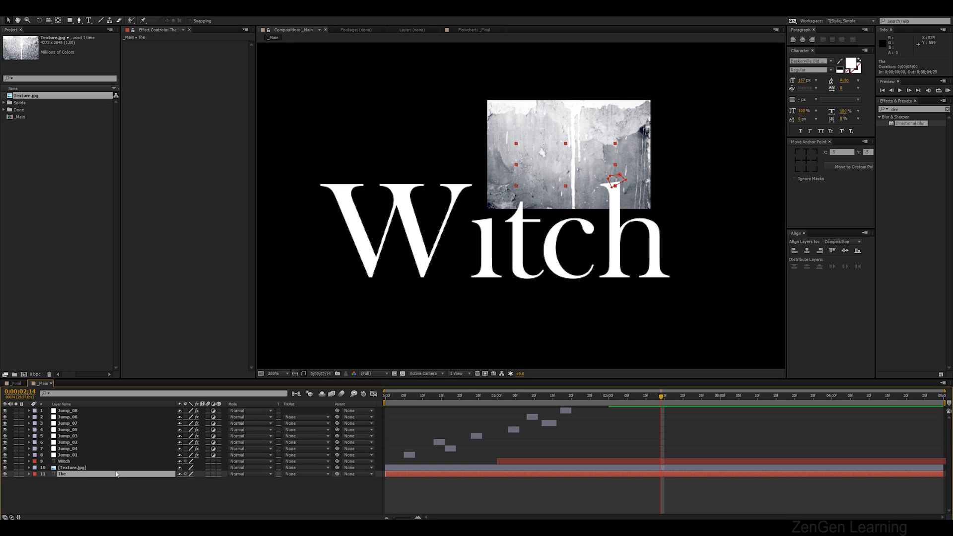
pyautogui.click(304, 474)
pyautogui.click(307, 466)
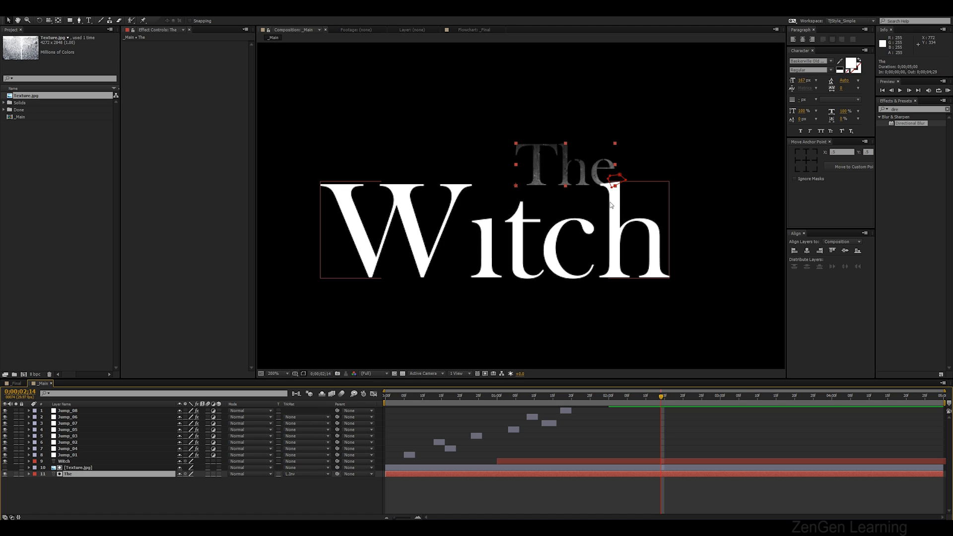
# Add a second Texture.jpg layer above Witch, scale it down and position it over the word Witch
pyautogui.click(77, 469)
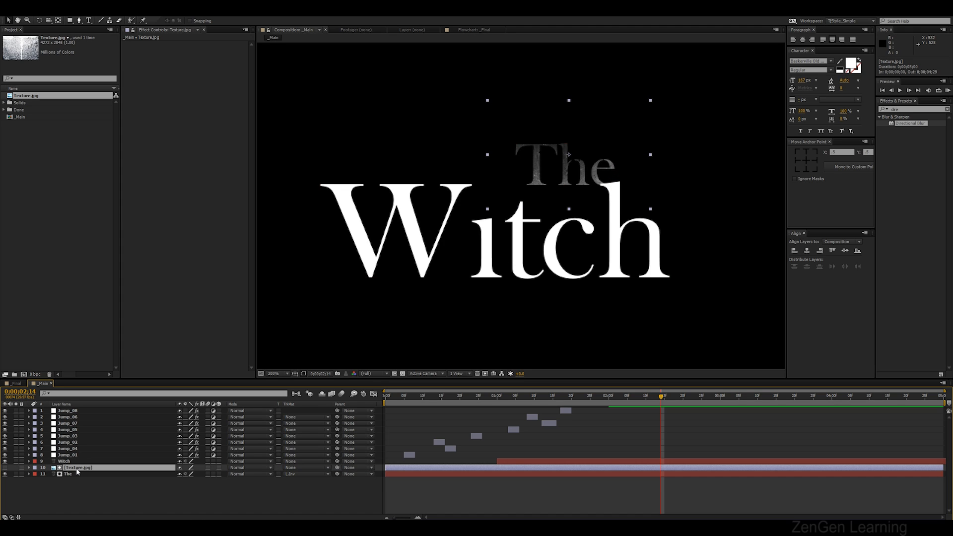
pyautogui.moveTo(36, 100); pyautogui.dragTo(86, 463)
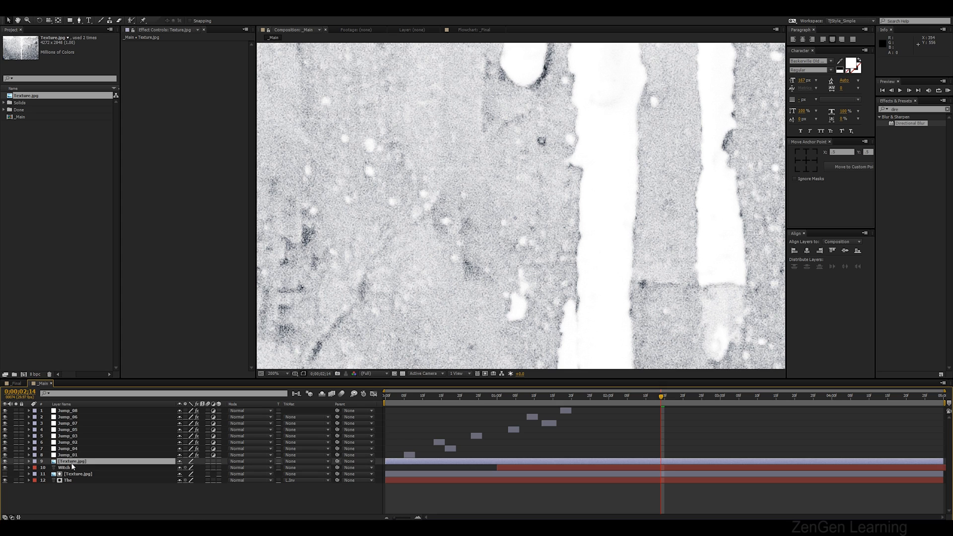
pyautogui.click(72, 468)
pyautogui.scroll(-1, 486, 266)
pyautogui.scroll(-1, 519, 270)
pyautogui.click(687, 318)
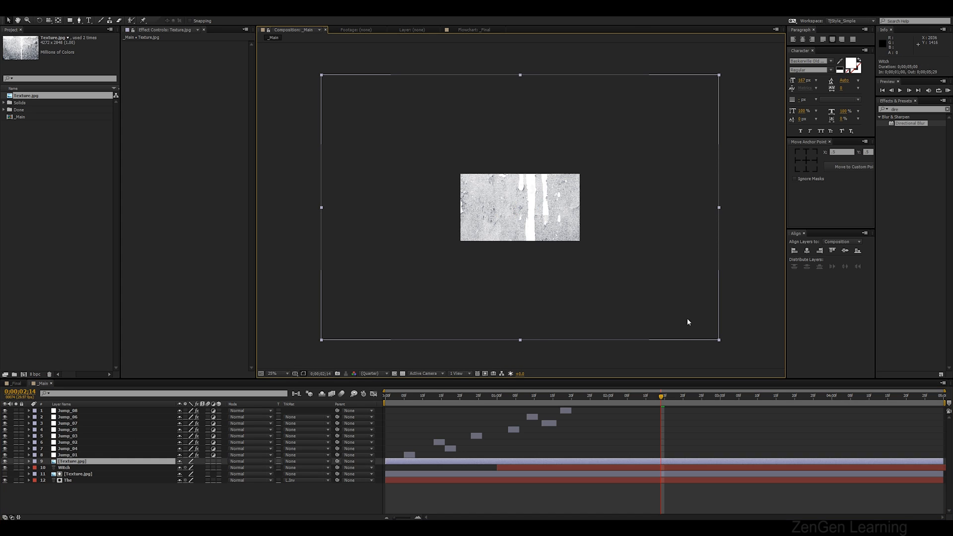
pyautogui.moveTo(718, 342); pyautogui.dragTo(537, 230)
pyautogui.scroll(2, 536, 230)
pyautogui.moveTo(602, 262); pyautogui.dragTo(580, 281)
pyautogui.moveTo(528, 232); pyautogui.dragTo(561, 232)
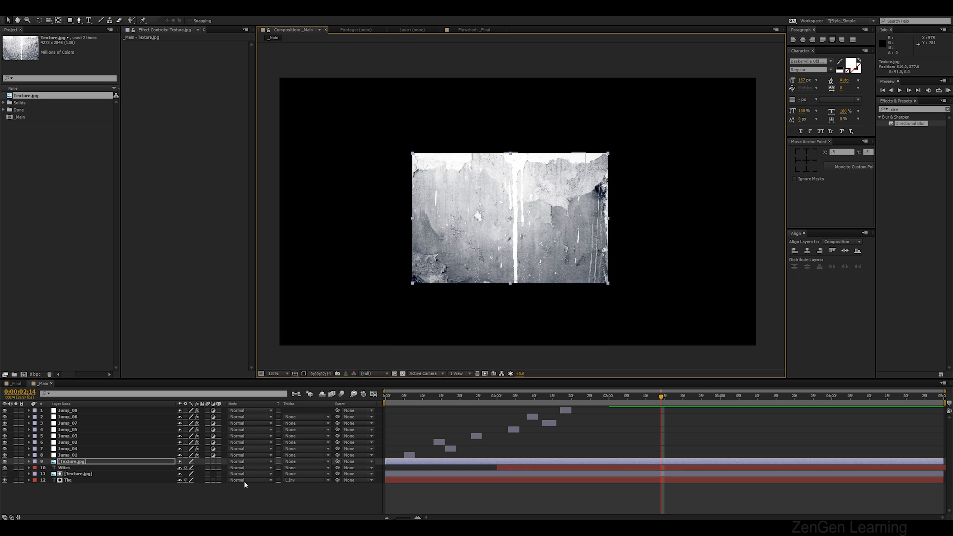
# Set the Witch layer's track matte to Luma Matte using the new texture layer above it
pyautogui.click(85, 463)
pyautogui.click(85, 468)
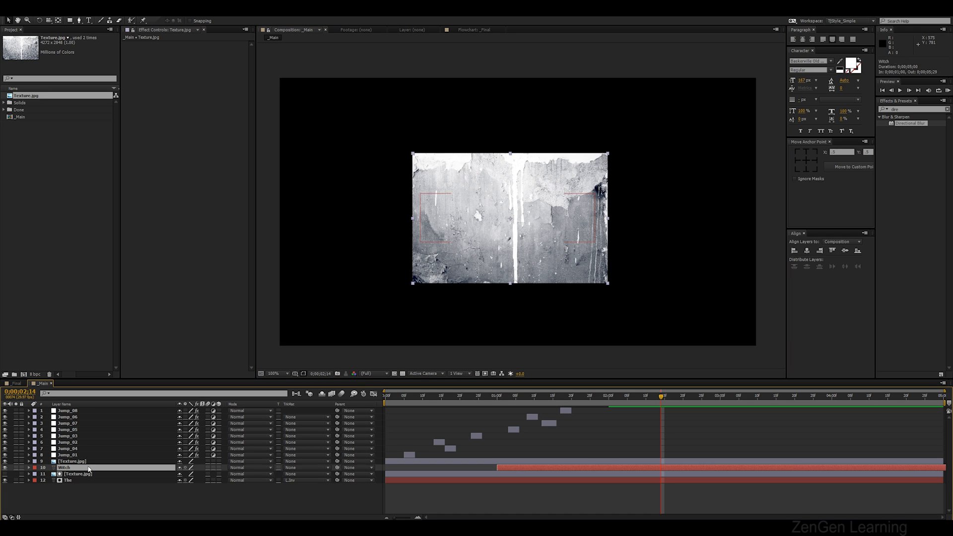
pyautogui.click(314, 467)
pyautogui.click(314, 512)
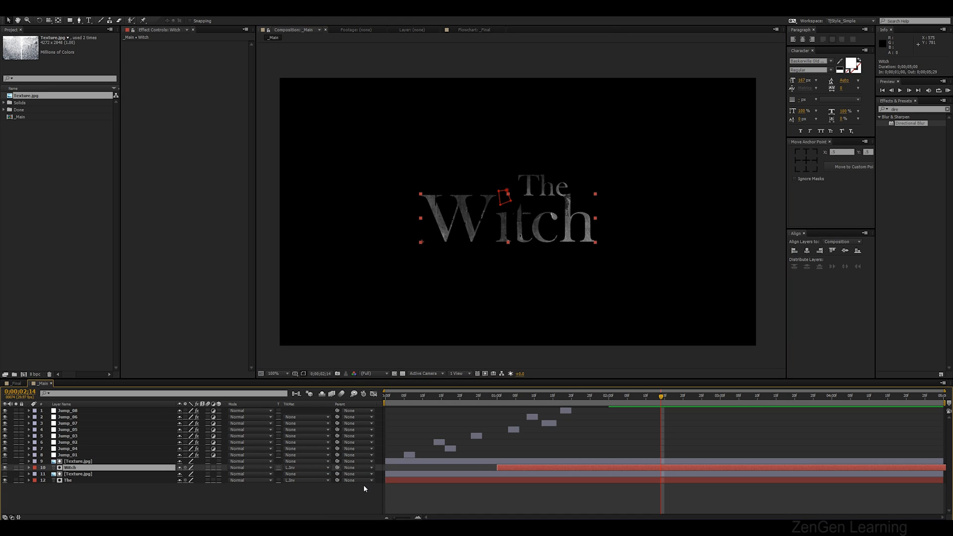
# Search for Curves and apply it to the upper texture layer, then preview from the start
pyautogui.click(908, 109)
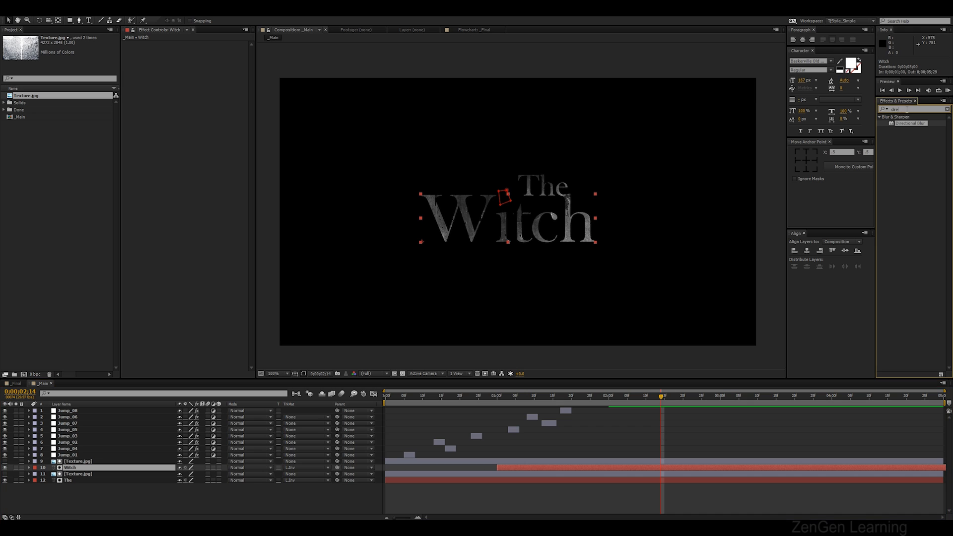
pyautogui.write('curves')
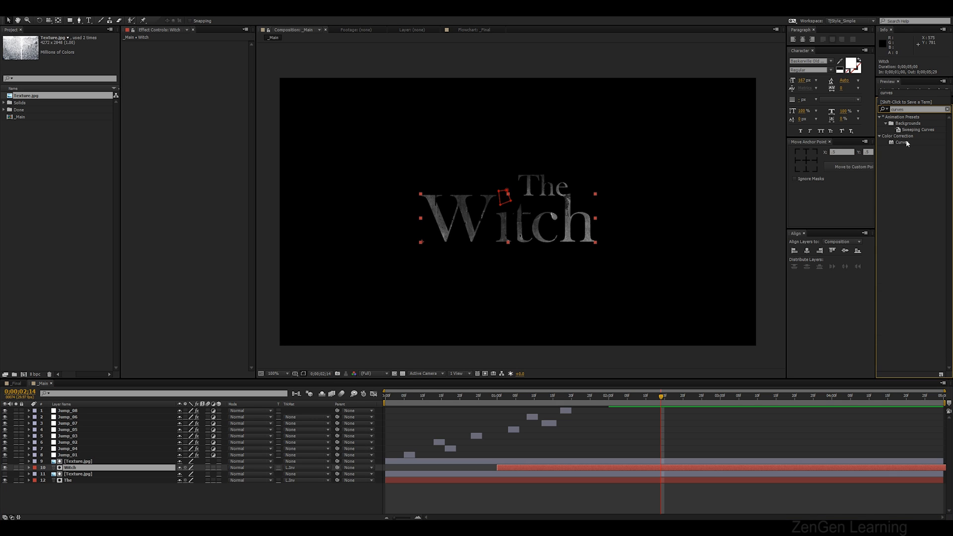
pyautogui.moveTo(907, 142); pyautogui.dragTo(102, 463)
pyautogui.click(393, 398)
pyautogui.press('space')
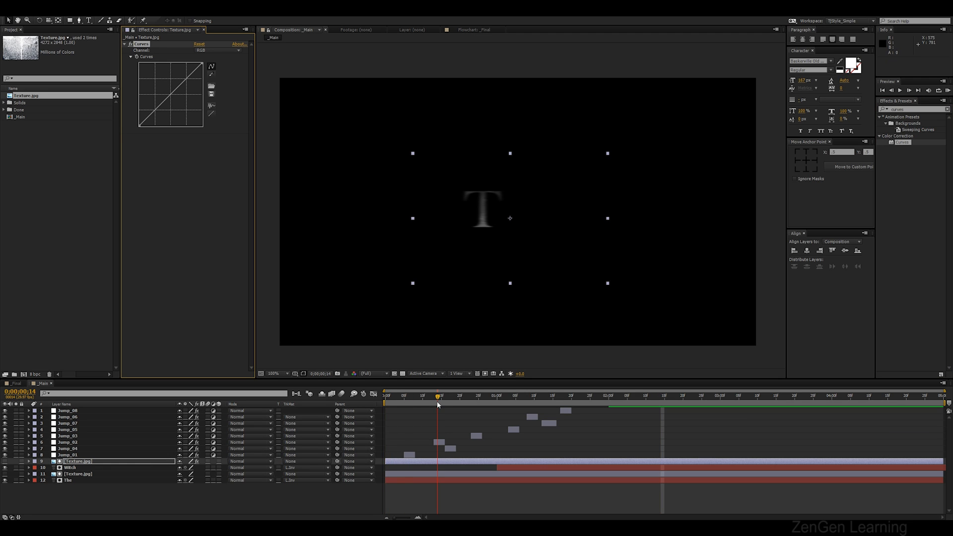
# Adjust the Curves on the upper texture layer to change the texture's brightness while scrubbing the timeline
pyautogui.click(141, 51)
pyautogui.moveTo(447, 399); pyautogui.dragTo(553, 402)
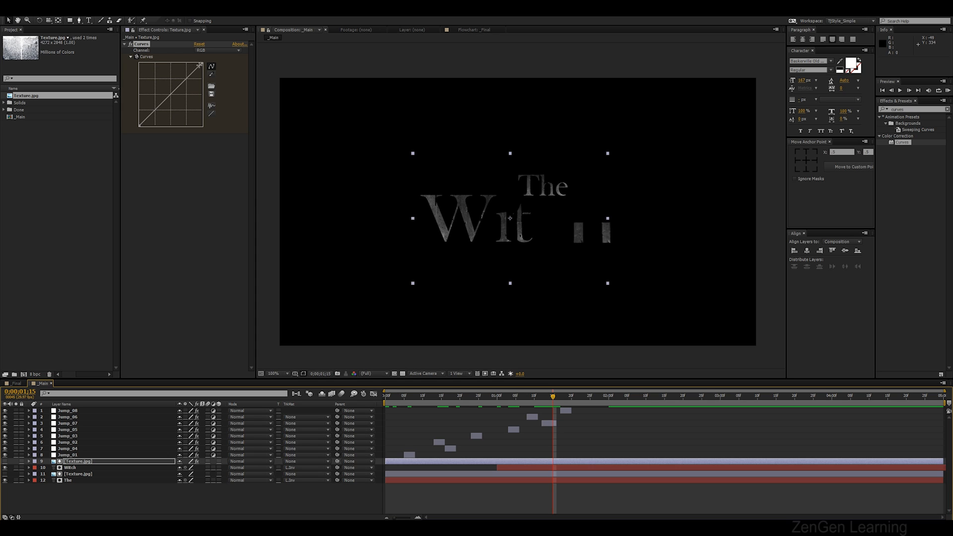
pyautogui.moveTo(202, 65); pyautogui.dragTo(143, 63)
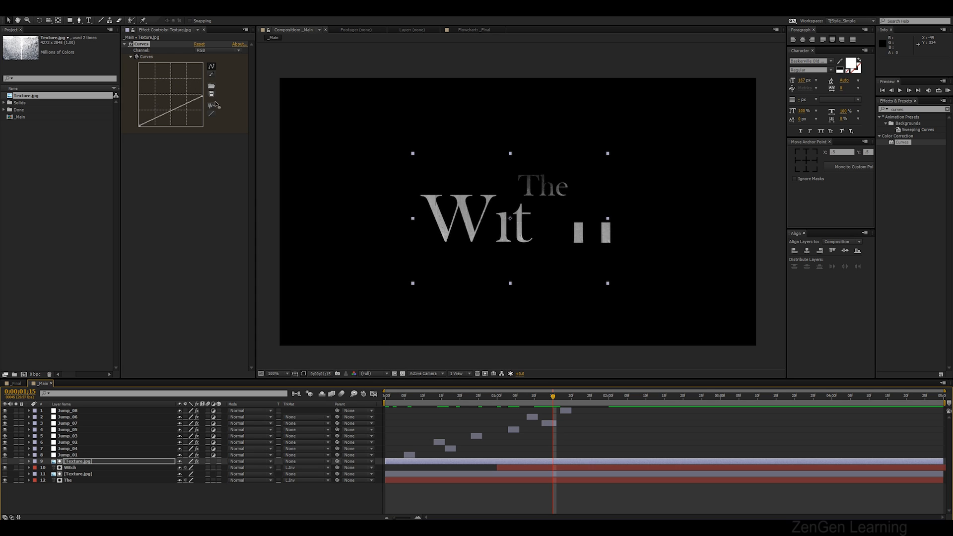
pyautogui.click(231, 134)
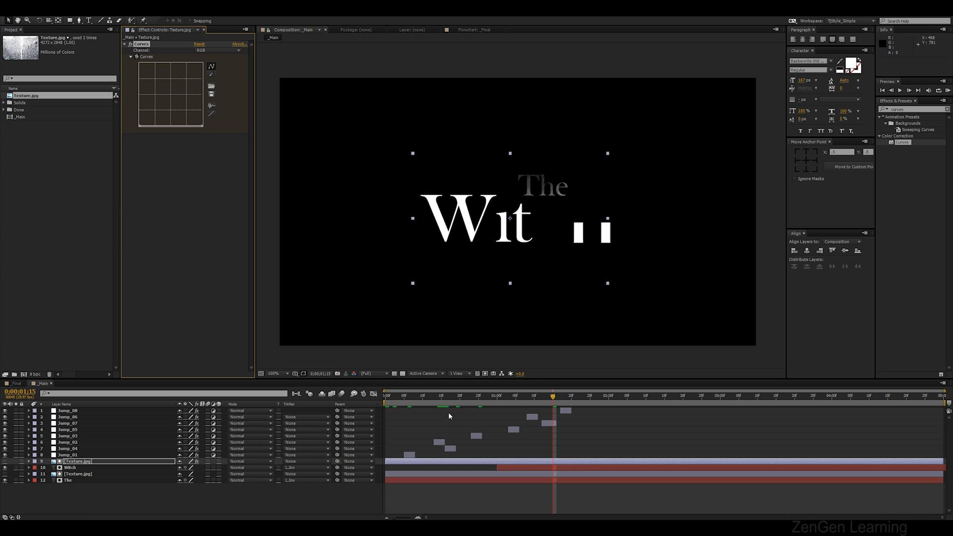
pyautogui.moveTo(446, 399); pyautogui.dragTo(471, 396)
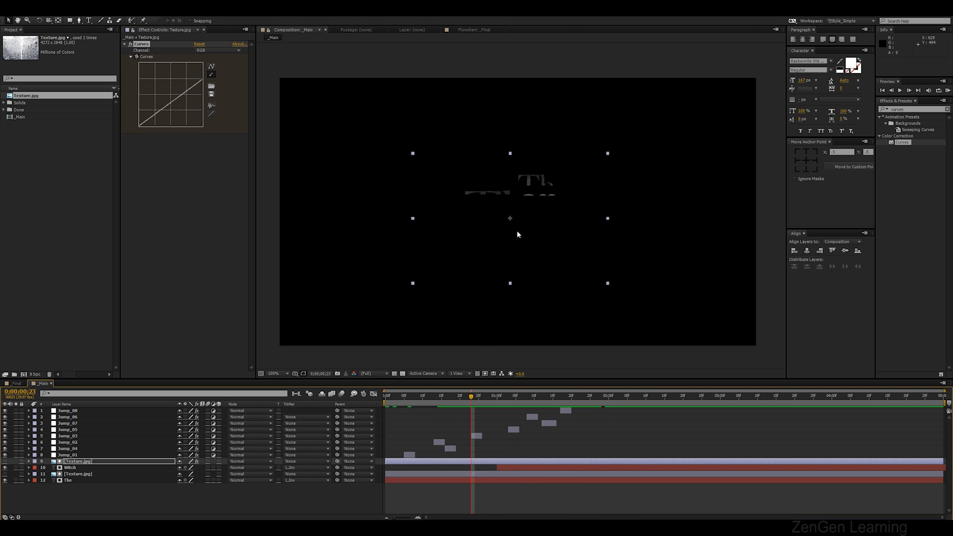
# Copy the Curves effect onto the lower texture layer and preview the animation
pyautogui.click(97, 475)
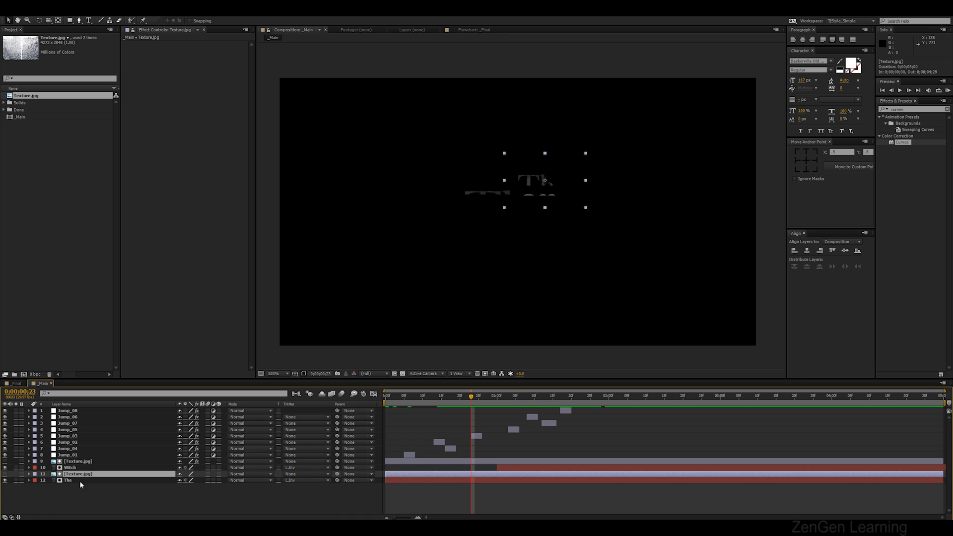
pyautogui.click(96, 462)
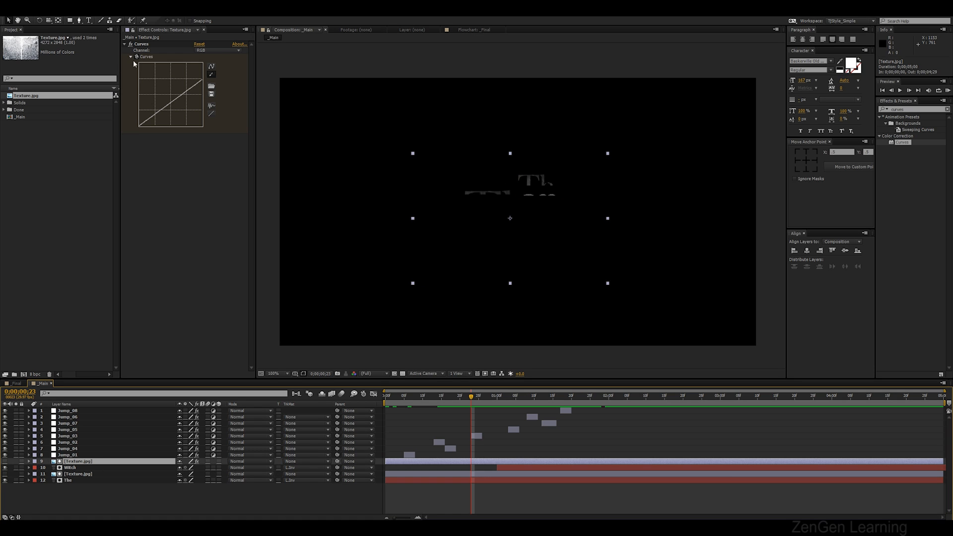
pyautogui.click(141, 45)
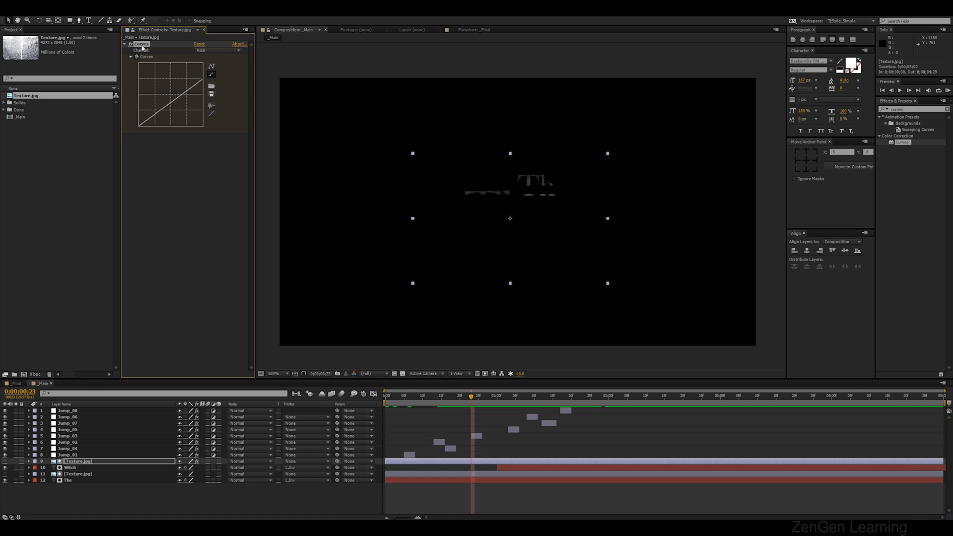
pyautogui.click(441, 396)
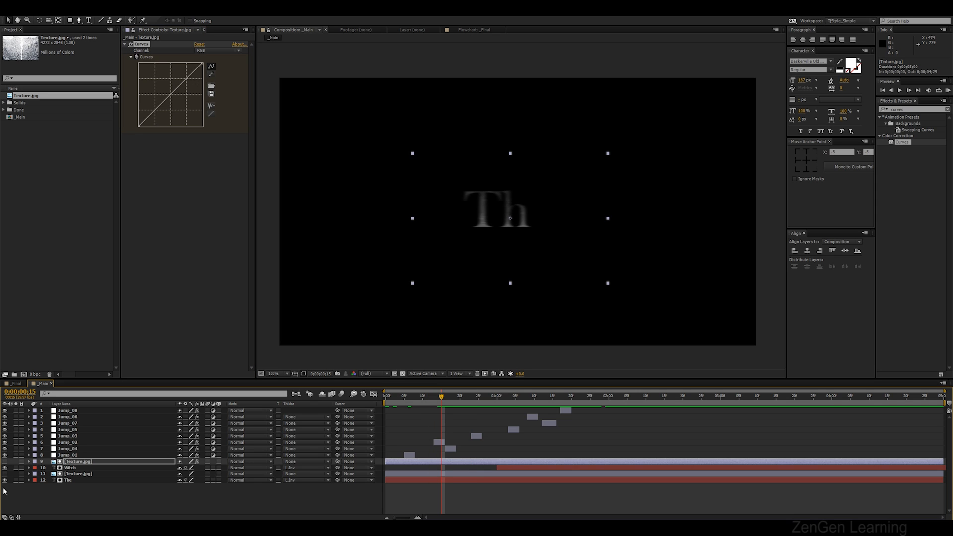
pyautogui.click(88, 475)
pyautogui.hotkey('ctrl', 'v')
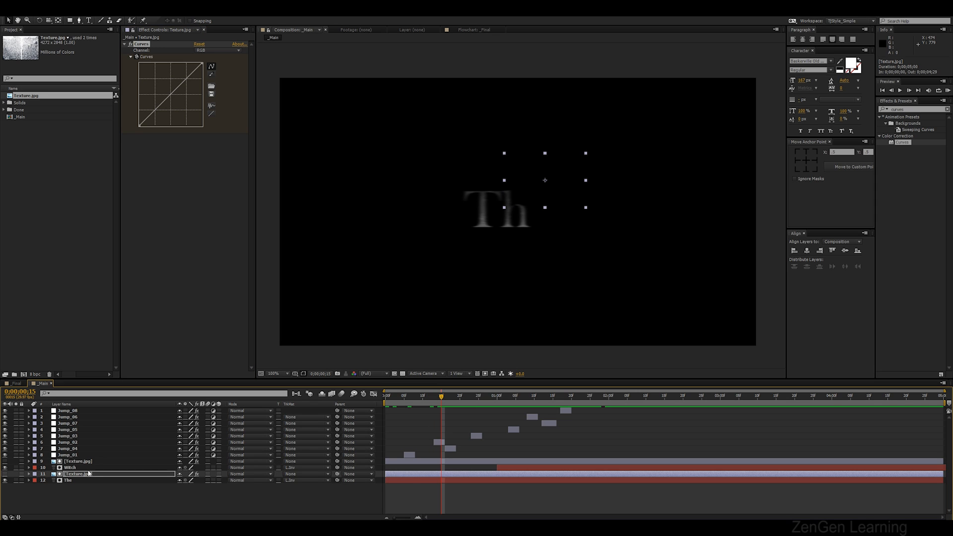
pyautogui.press('KP_0')
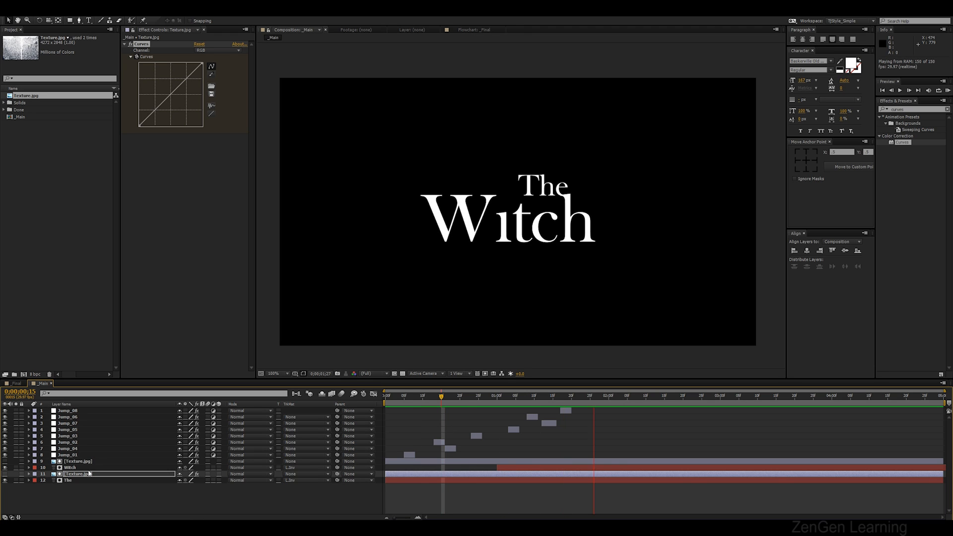
pyautogui.press('space')
# Select all layers and precompose them into a new composition named _TitleDone
pyautogui.click(88, 504)
pyautogui.hotkey('ctrl', 'a')
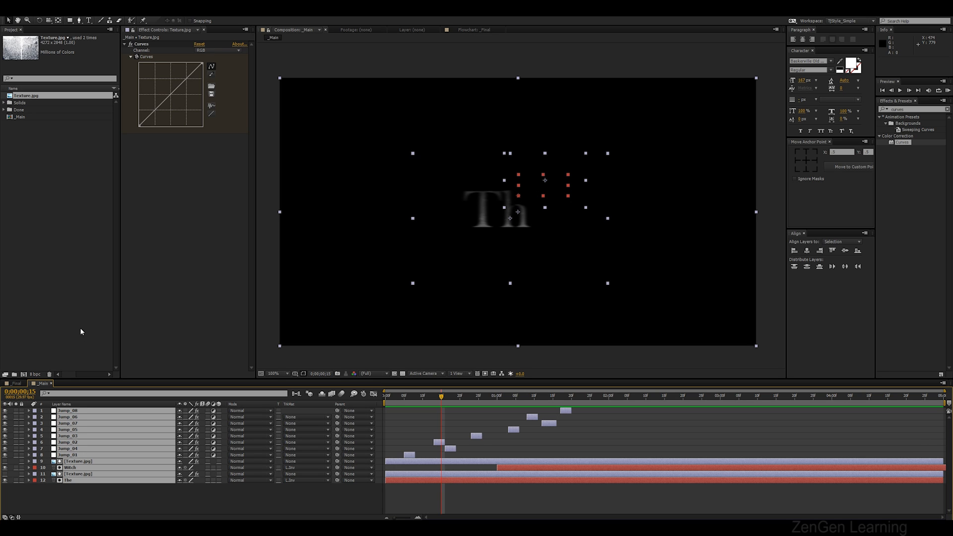
pyautogui.hotkey('ctrl', 'shift', 'c')
pyautogui.write('_TitleDone')
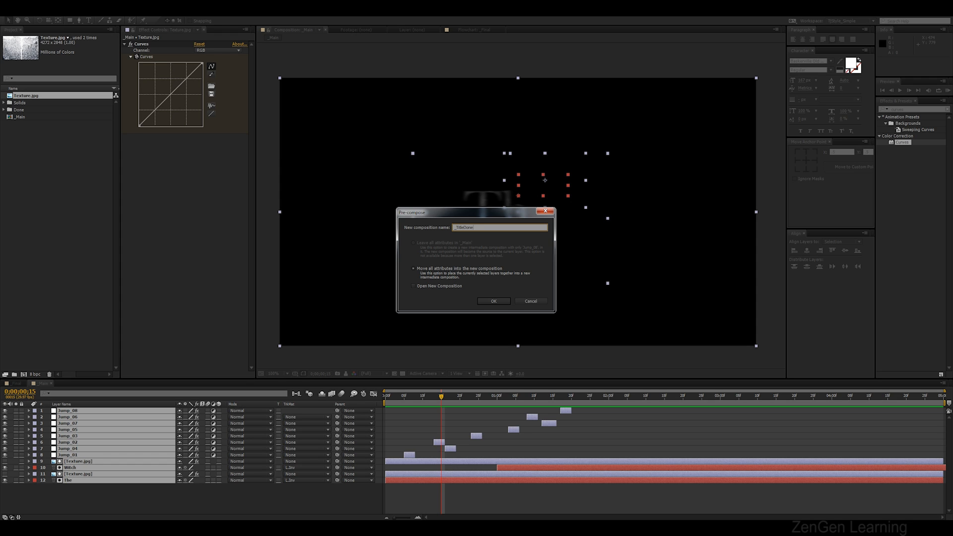
pyautogui.press('Return')
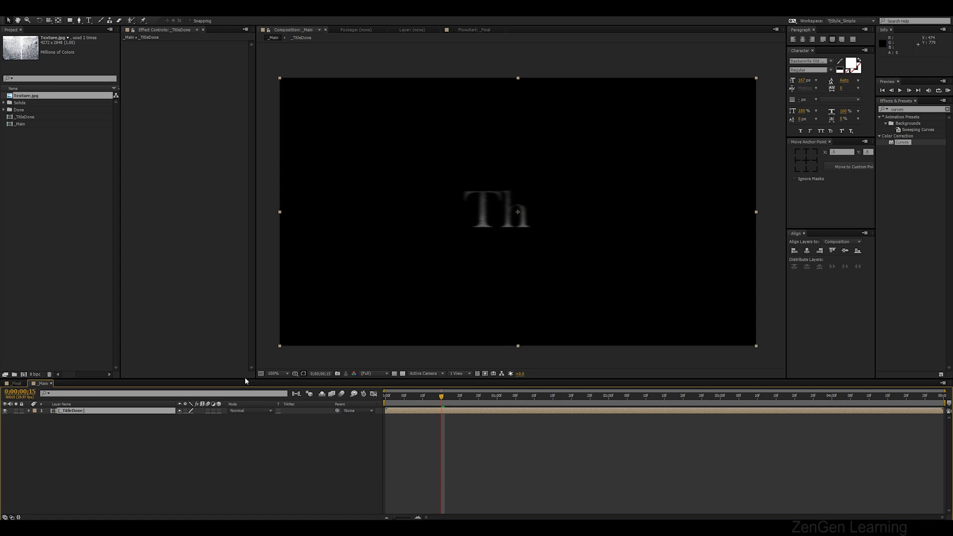
pyautogui.click(237, 466)
pyautogui.click(403, 375)
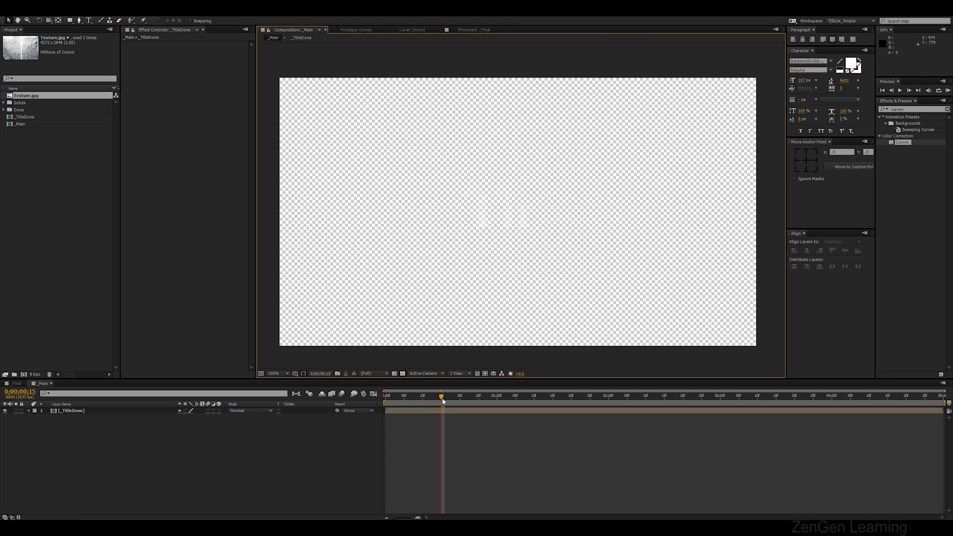
pyautogui.click(403, 373)
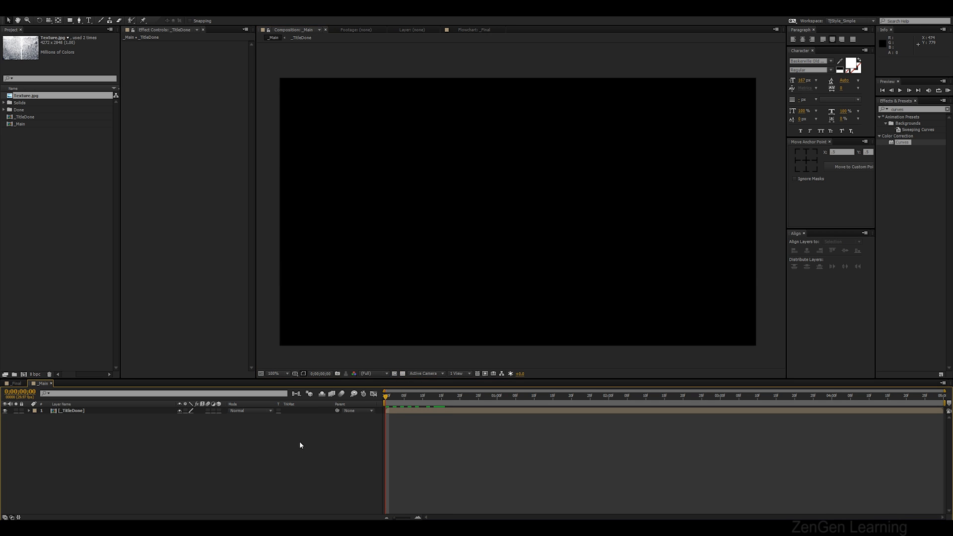
# Create a solid layer named BG and move it beneath the _TitleDone layer
pyautogui.hotkey('ctrl', 'y')
pyautogui.write('BG')
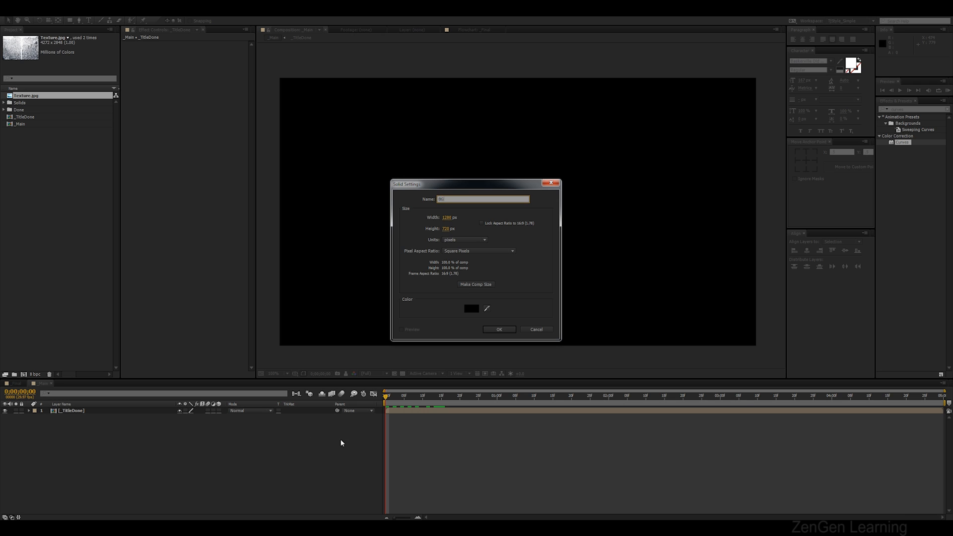
pyautogui.click(499, 329)
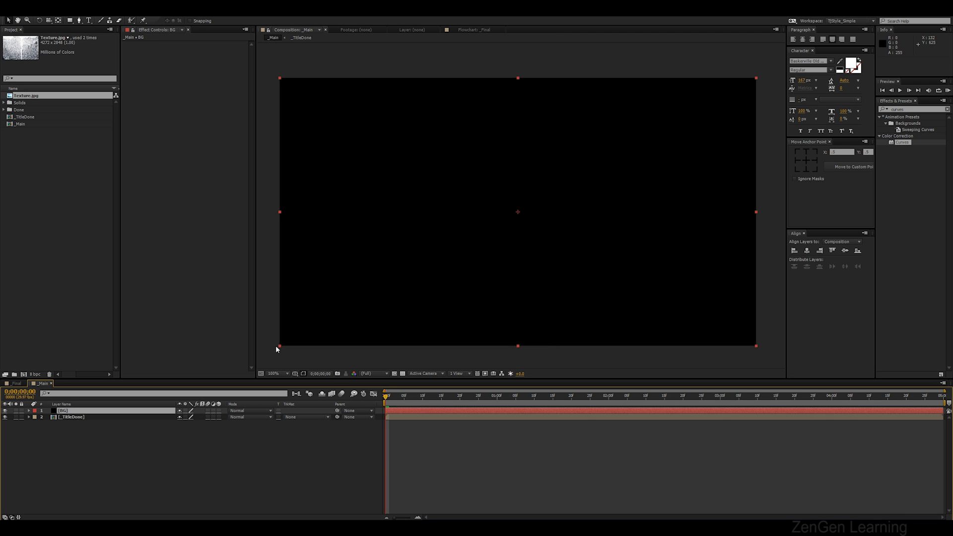
pyautogui.moveTo(73, 412); pyautogui.dragTo(79, 426)
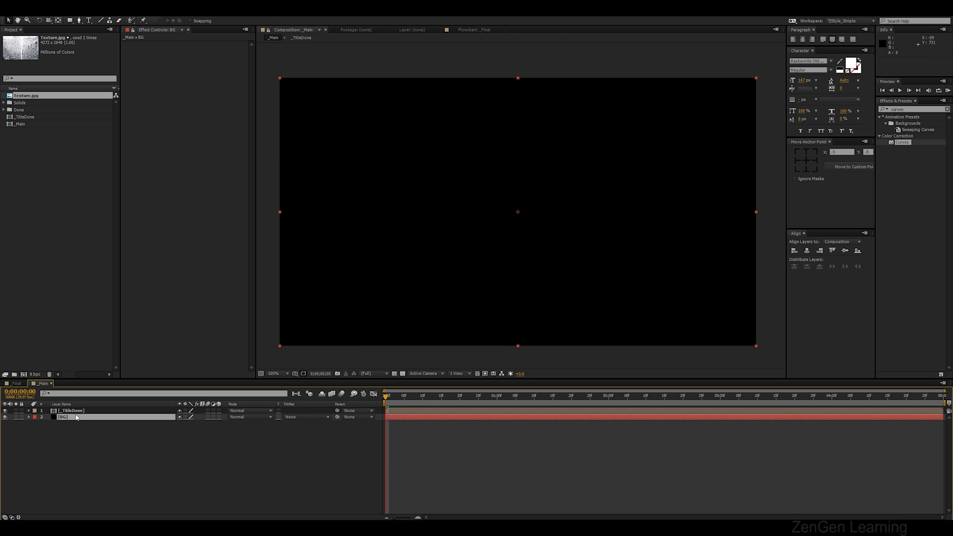
# Scrub through the title animation over the BG solid and compare it with the Final composition
pyautogui.moveTo(401, 397); pyautogui.dragTo(593, 395)
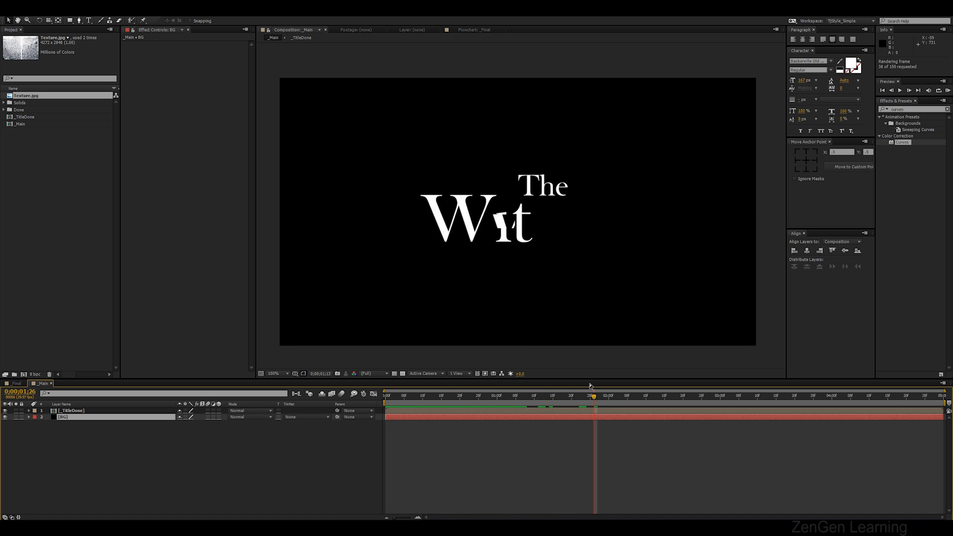
pyautogui.click(588, 397)
pyautogui.moveTo(599, 401); pyautogui.dragTo(670, 408)
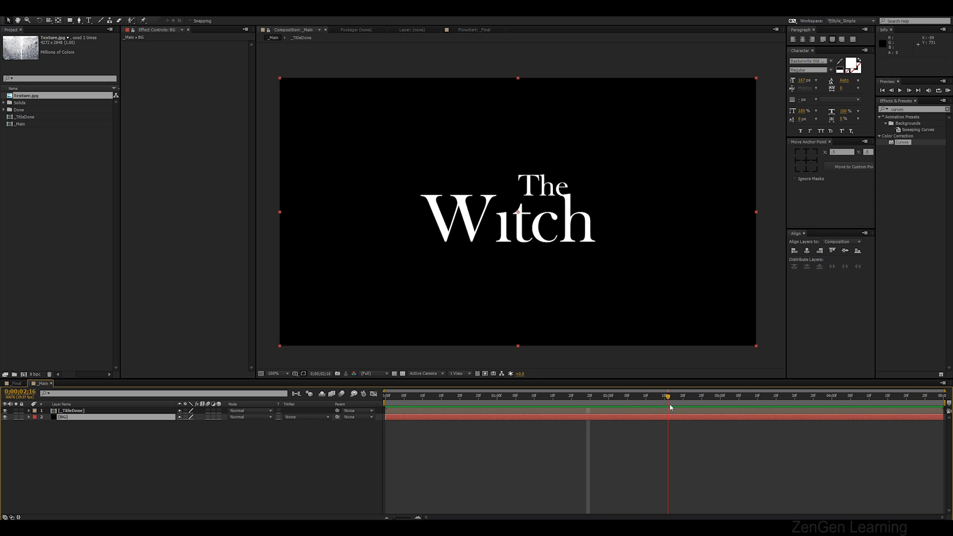
pyautogui.moveTo(582, 406); pyautogui.dragTo(517, 404)
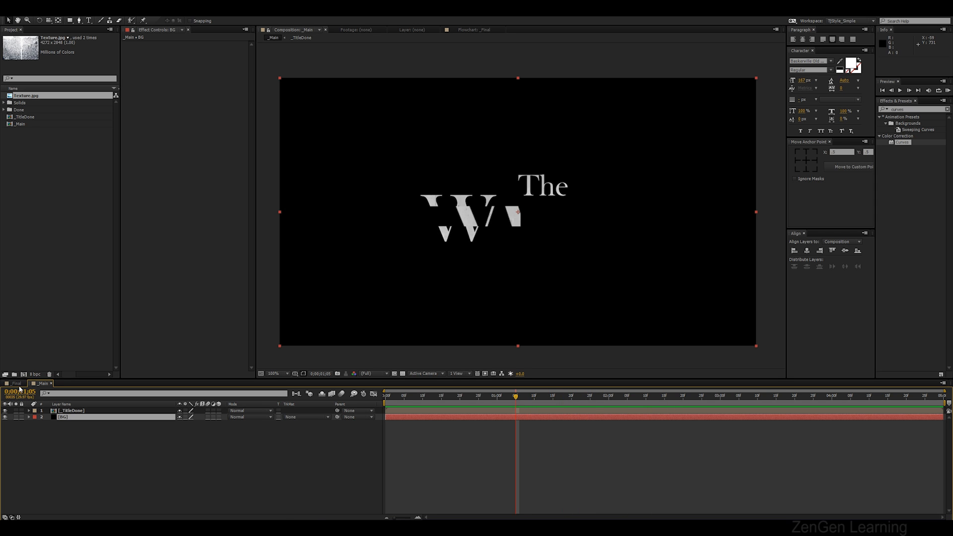
pyautogui.click(17, 385)
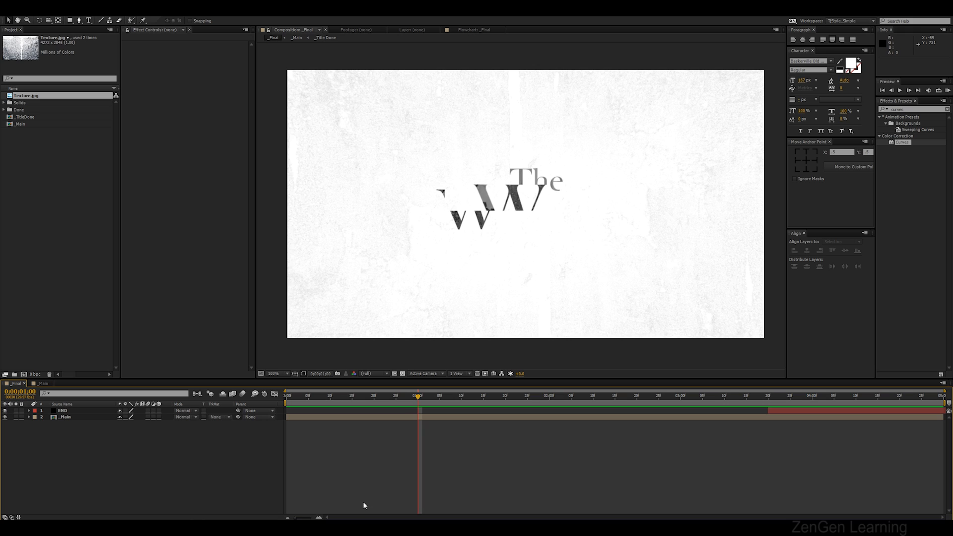
pyautogui.click(50, 385)
pyautogui.click(130, 428)
# Add a new adjustment layer and rename it Invert
pyautogui.hotkey('ctrl', 'alt', 'y')
pyautogui.rightClick(89, 413)
pyautogui.click(102, 411)
pyautogui.press('BackSpace')
pyautogui.write('Invert')
pyautogui.press('Return')
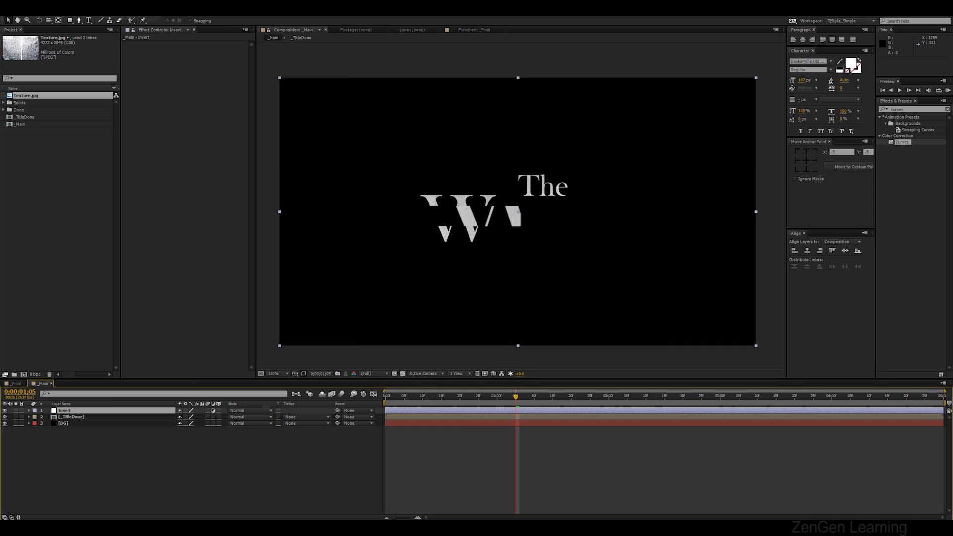
# Search the effects for Invert and apply it to the Invert adjustment layer
pyautogui.click(915, 109)
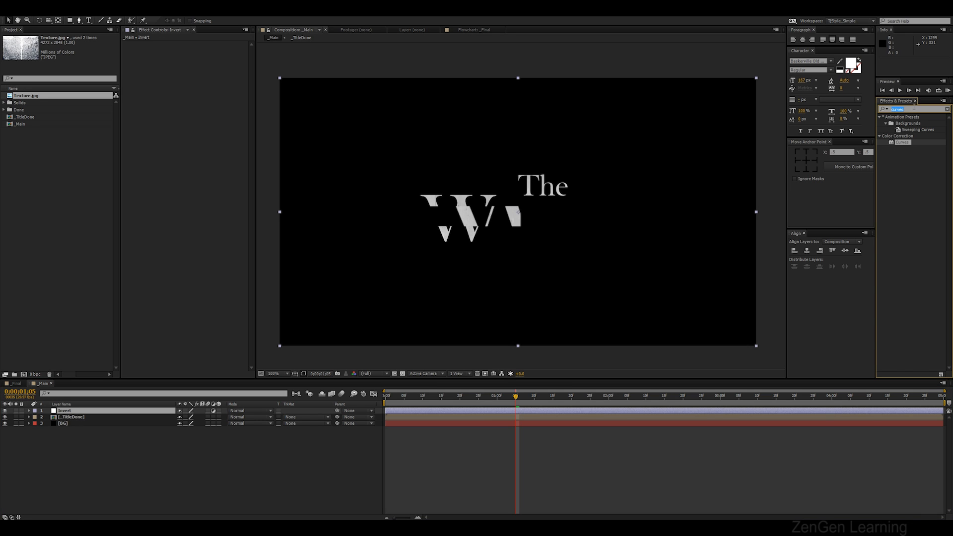
pyautogui.write('invert')
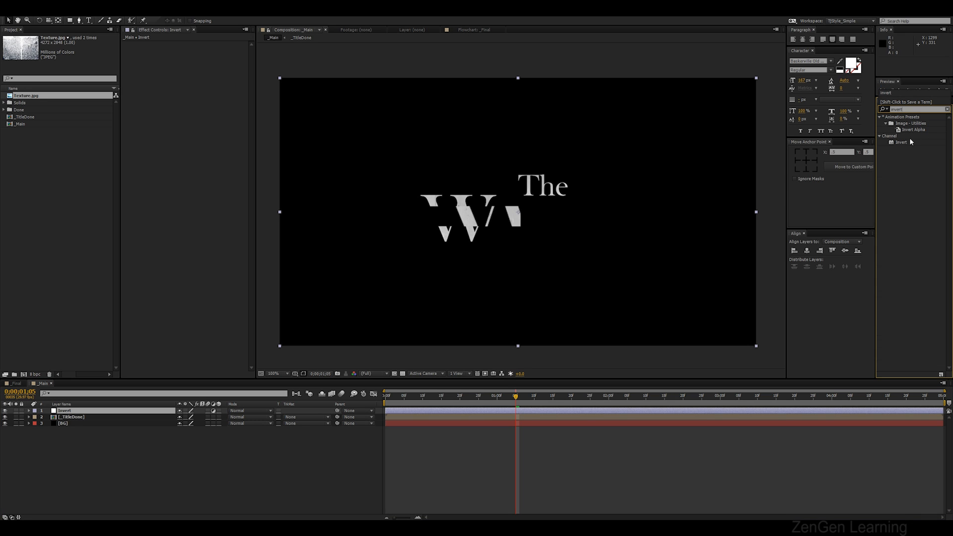
pyautogui.moveTo(906, 143); pyautogui.dragTo(73, 412)
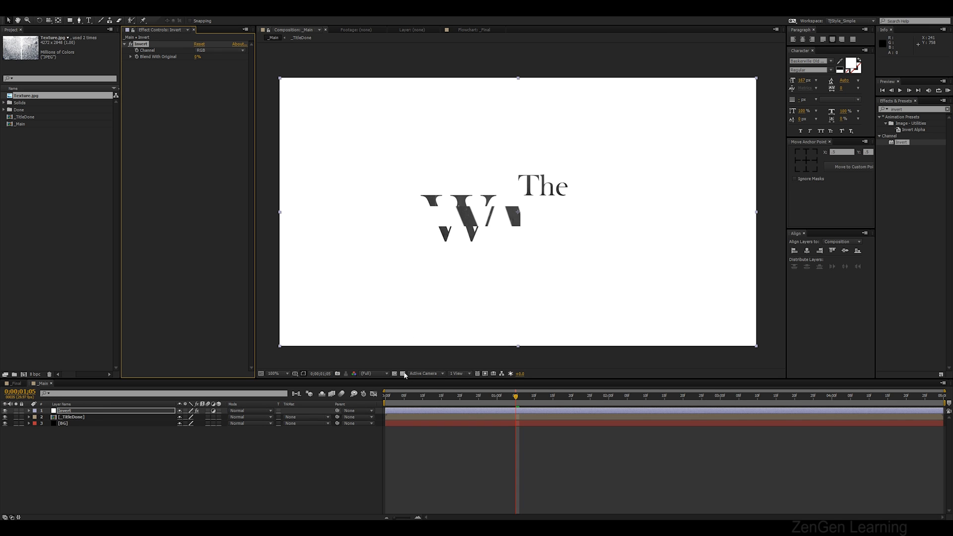
# Inspect the inverted title up close and at the early frames of the animation
pyautogui.scroll(2, 513, 216)
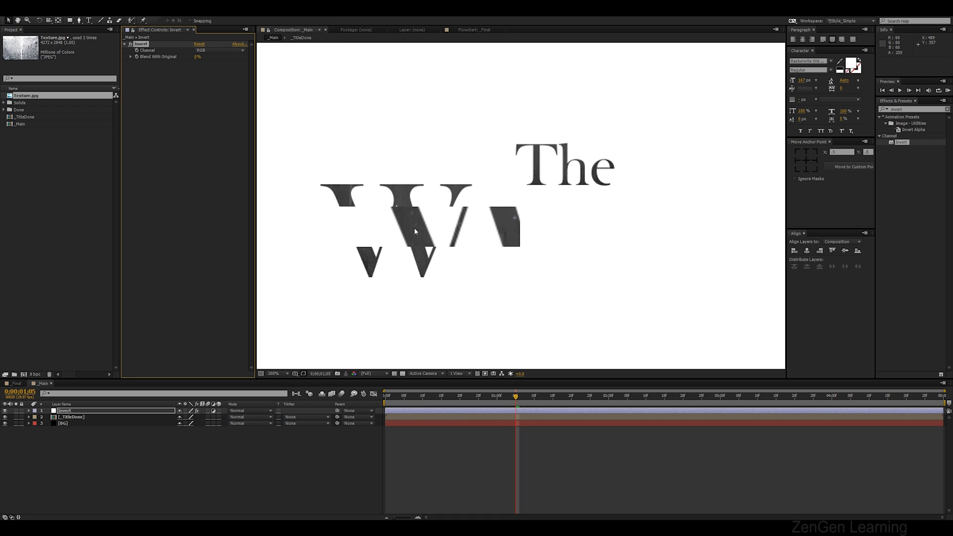
pyautogui.click(92, 419)
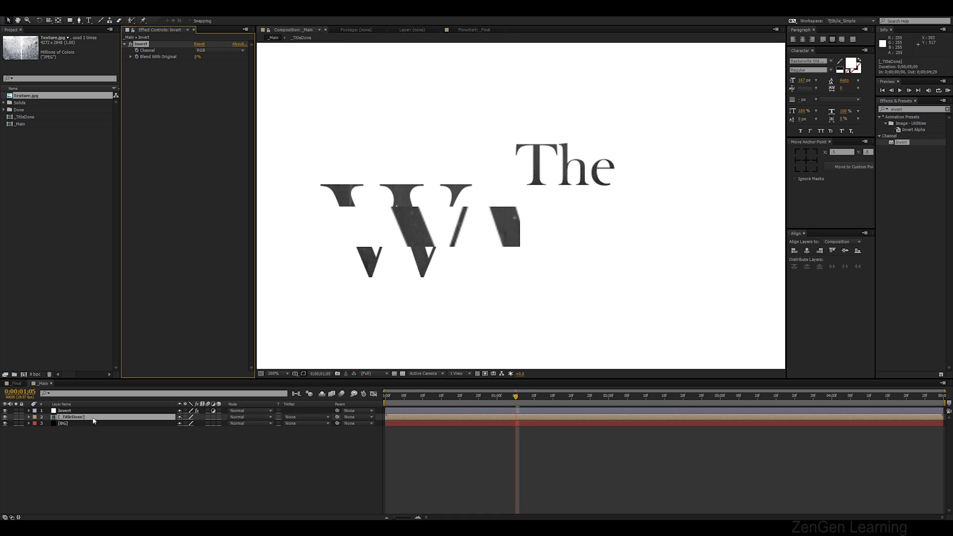
pyautogui.click(144, 461)
pyautogui.moveTo(461, 395)
pyautogui.mouseDown()
pyautogui.moveTo(412, 396)
pyautogui.moveTo(449, 395)
pyautogui.mouseUp()
pyautogui.scroll(-1, 541, 164)
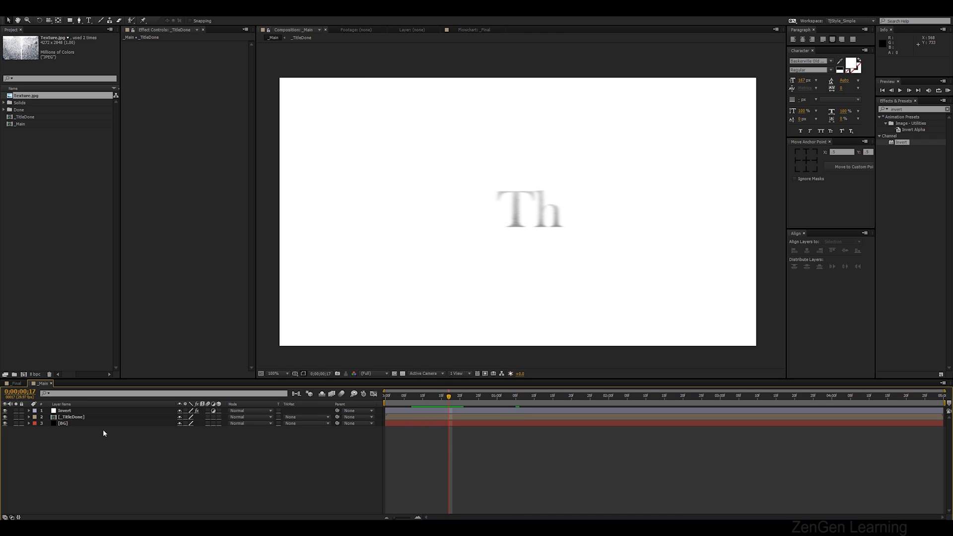
# Keyframe the Invert effect's Blend With Original at 0% and make that keyframe a hold keyframe
pyautogui.click(67, 411)
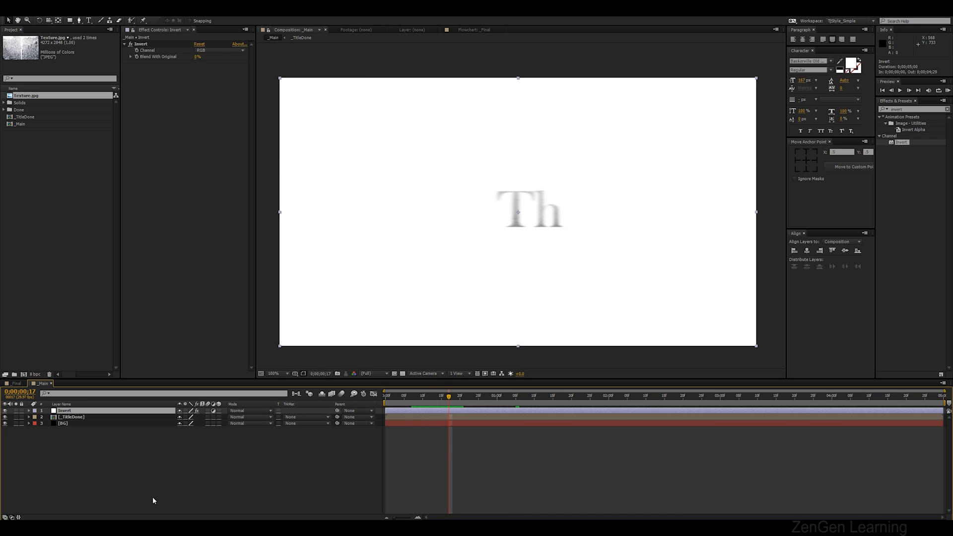
pyautogui.click(138, 58)
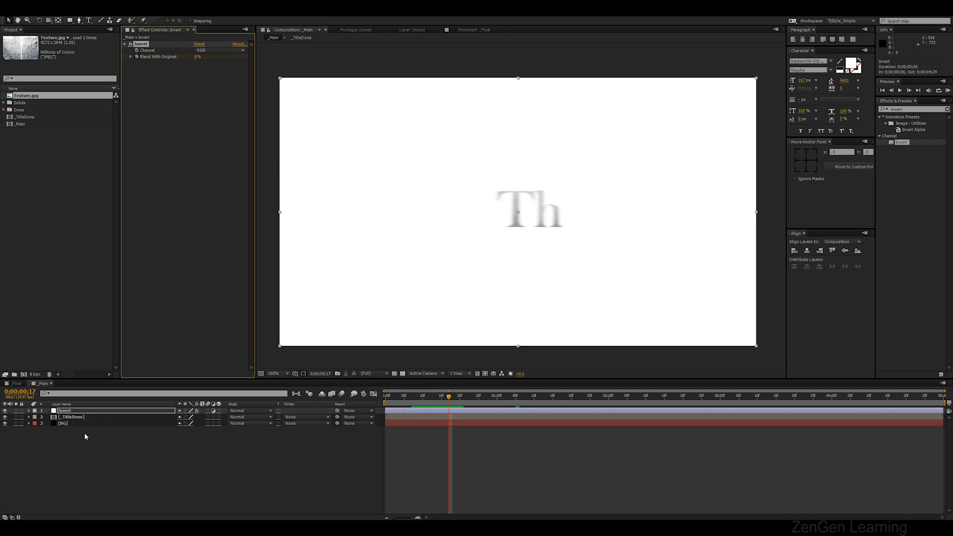
pyautogui.click(83, 412)
pyautogui.press('u')
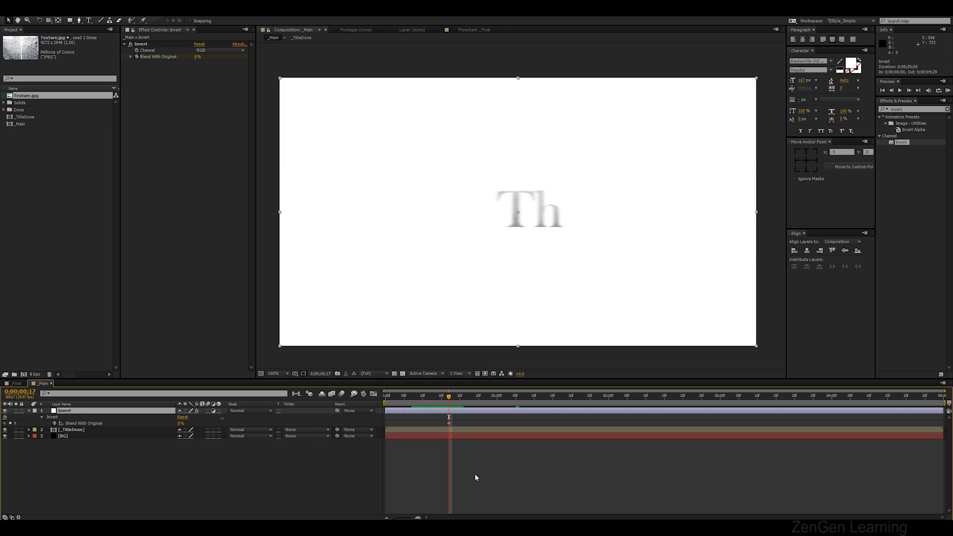
pyautogui.rightClick(449, 424)
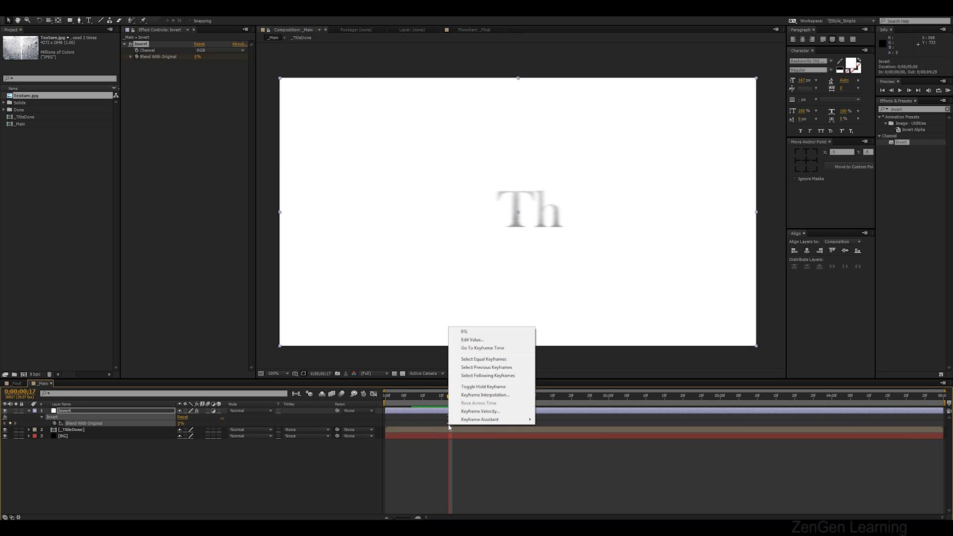
pyautogui.click(474, 387)
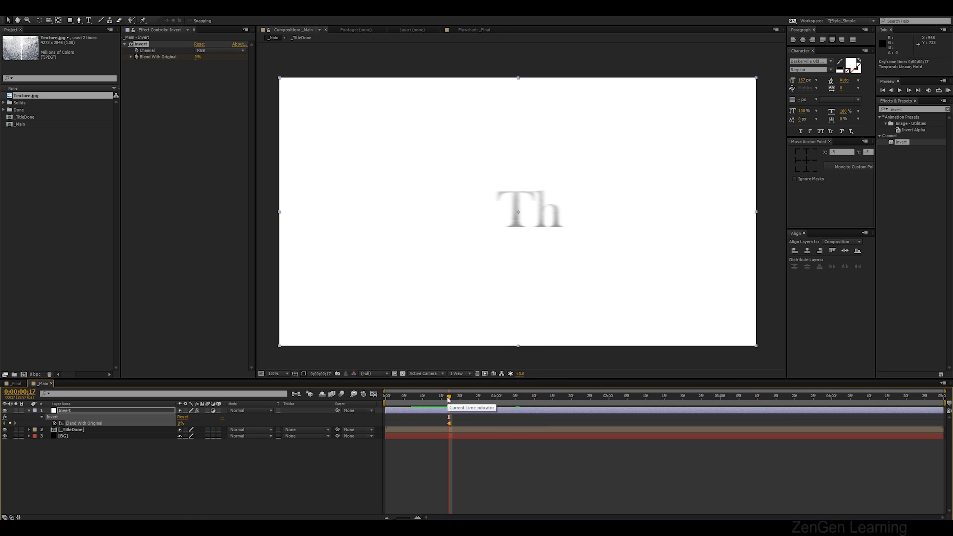
# Add Blend With Original keyframes on the following frames alternating 100%, 0% and 100%
pyautogui.moveTo(449, 399); pyautogui.dragTo(452, 400)
pyautogui.click(436, 418)
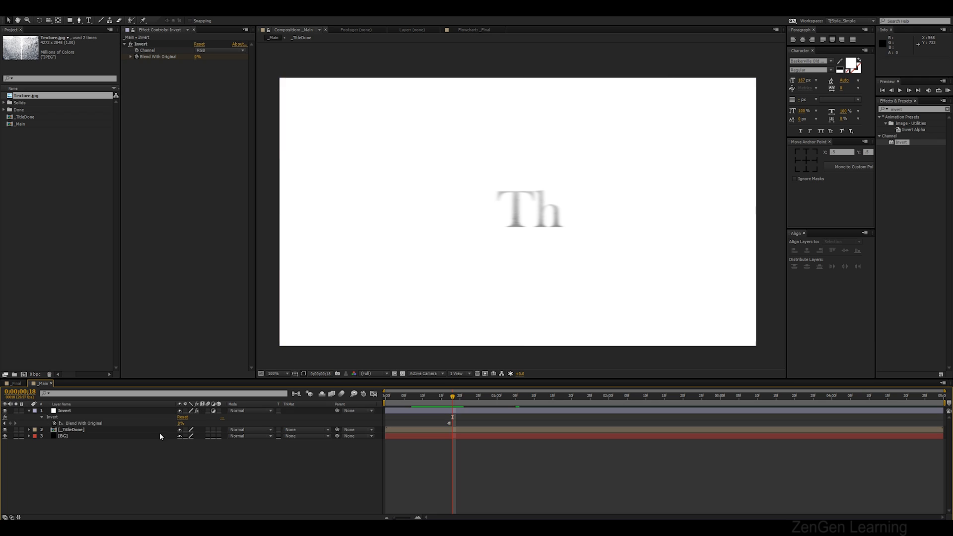
pyautogui.moveTo(178, 426); pyautogui.dragTo(223, 427)
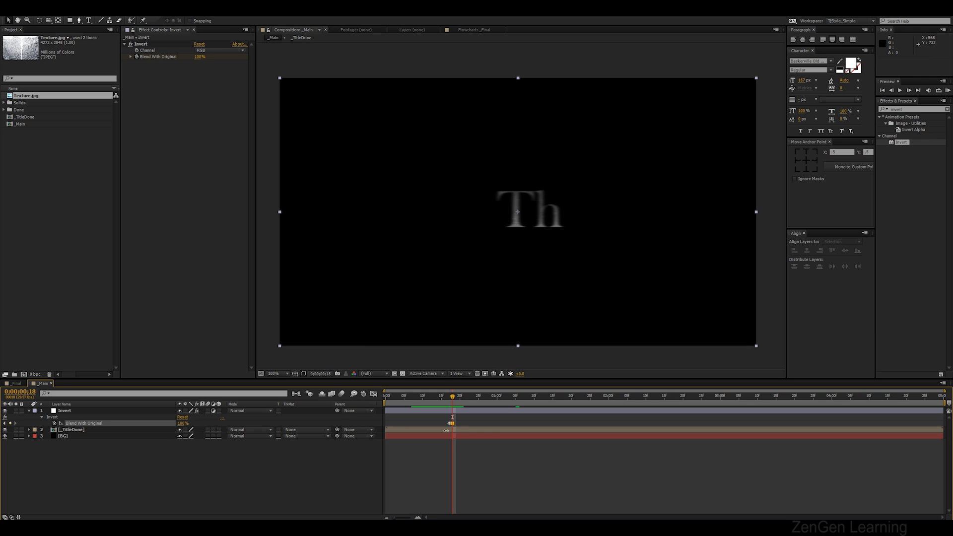
pyautogui.click(455, 401)
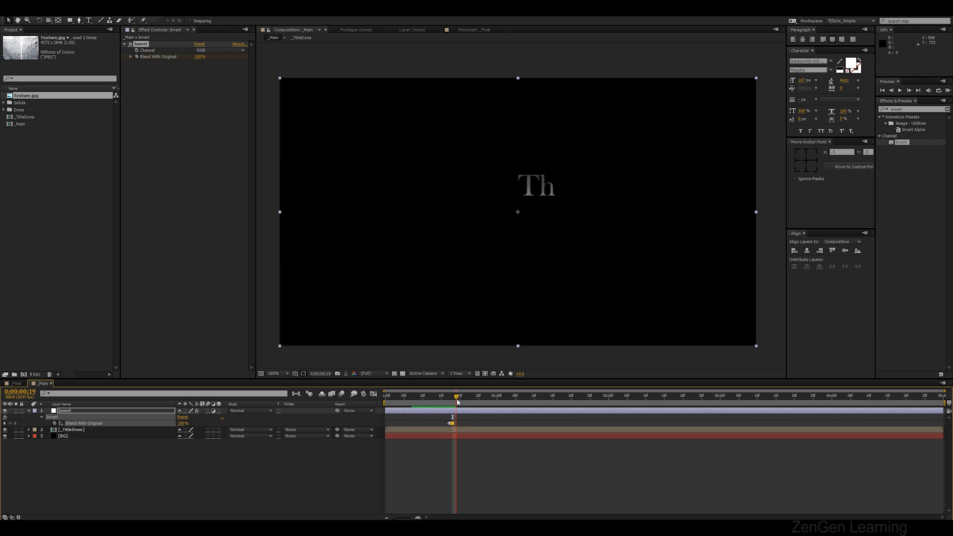
pyautogui.moveTo(182, 425); pyautogui.dragTo(90, 423)
pyautogui.click(460, 401)
pyautogui.moveTo(181, 425); pyautogui.dragTo(357, 427)
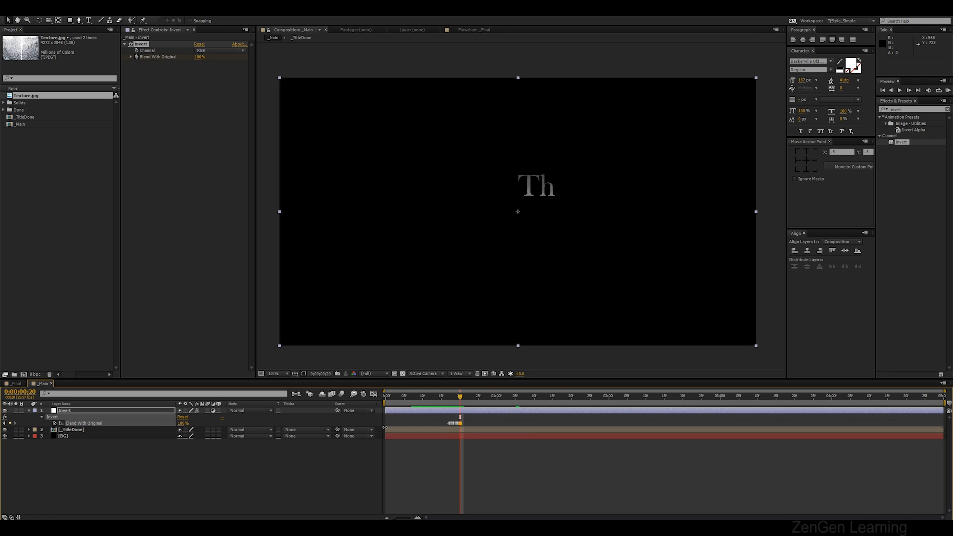
pyautogui.click(451, 475)
# Rework the Blend With Original keyframes to 100%, 0%, 100% on three consecutive frames and remove the fourth
pyautogui.press('KP_0')
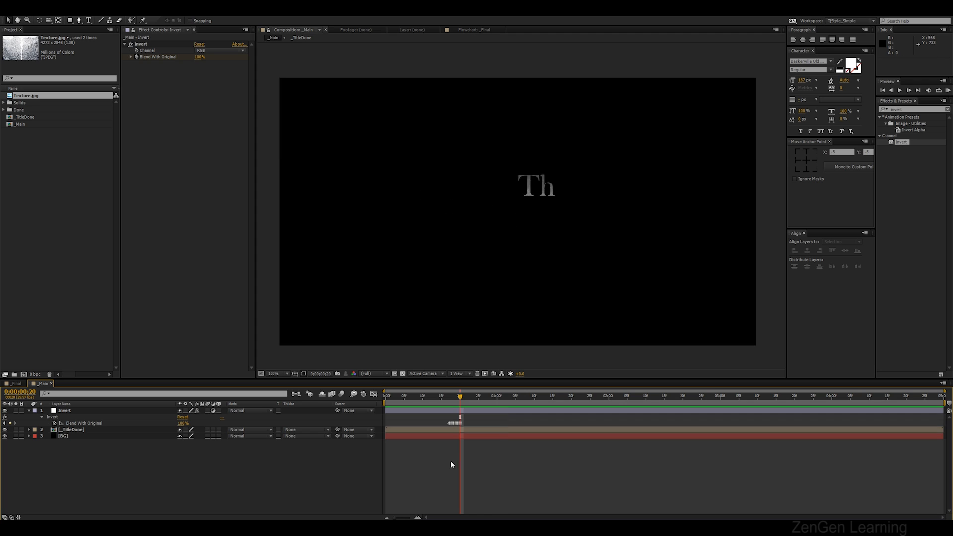
pyautogui.moveTo(449, 398)
pyautogui.mouseDown()
pyautogui.moveTo(441, 397)
pyautogui.moveTo(449, 400)
pyautogui.mouseUp()
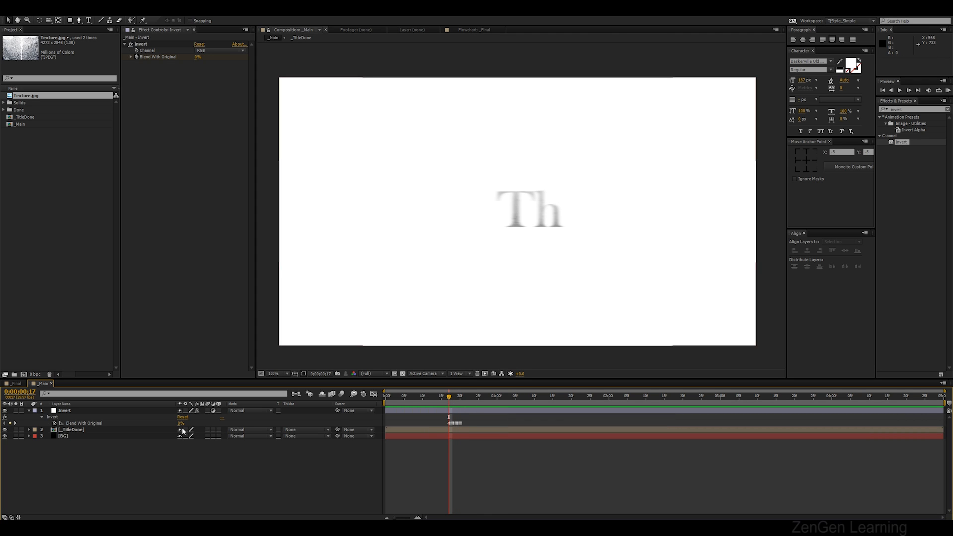
pyautogui.moveTo(180, 423); pyautogui.dragTo(382, 428)
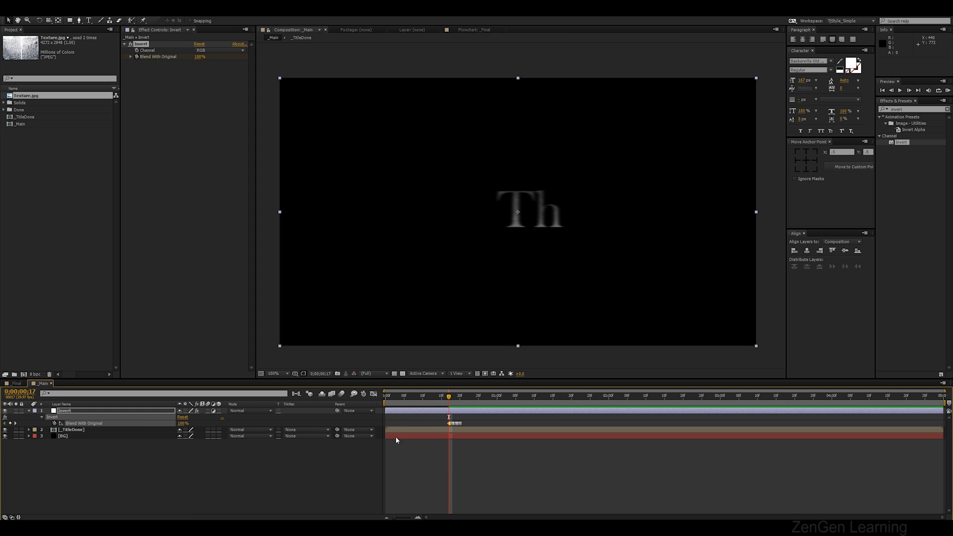
pyautogui.scroll(2, 446, 446)
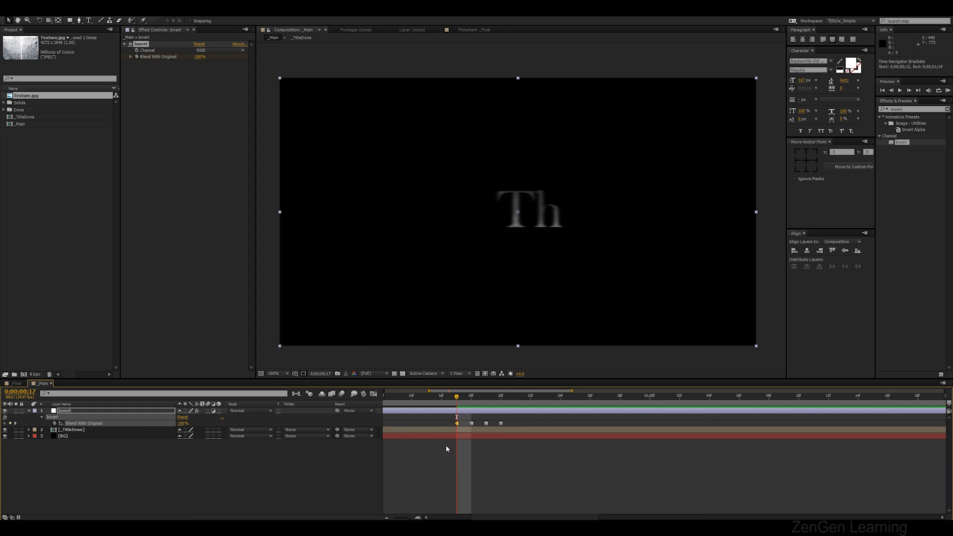
pyautogui.moveTo(456, 398); pyautogui.dragTo(471, 397)
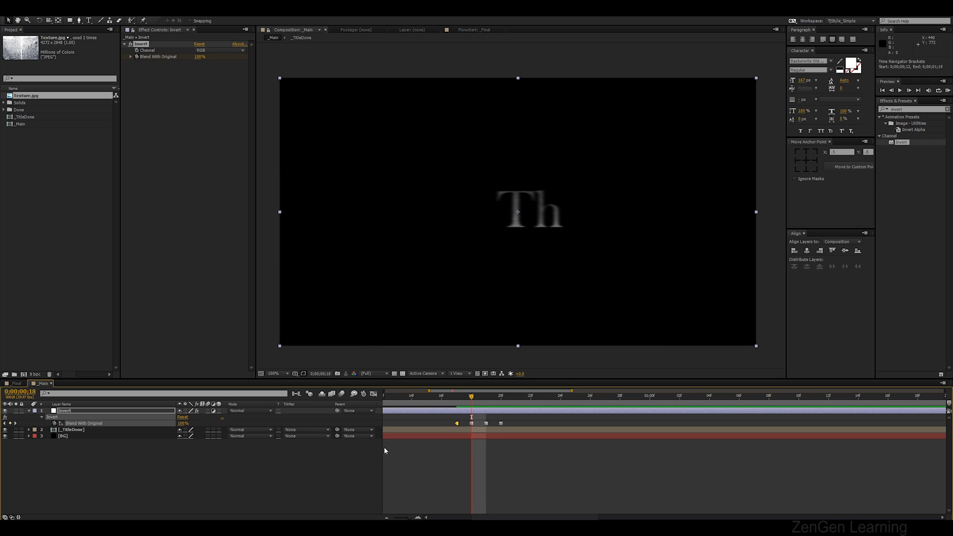
pyautogui.moveTo(183, 424); pyautogui.dragTo(105, 424)
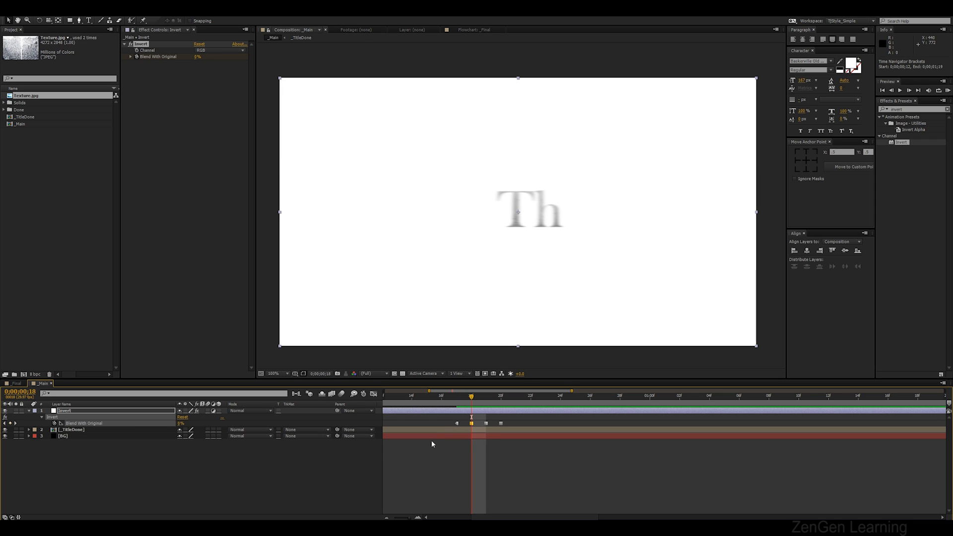
pyautogui.click(486, 395)
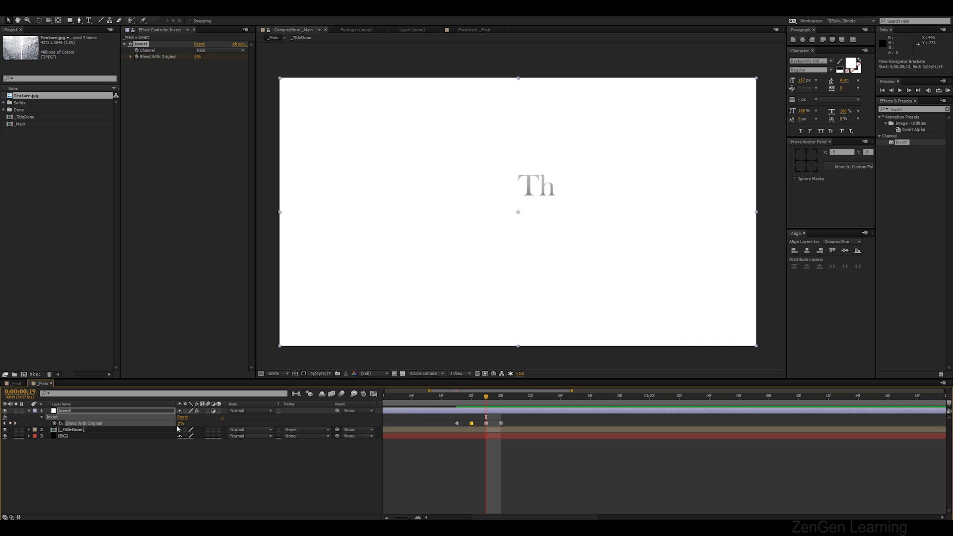
pyautogui.moveTo(180, 424); pyautogui.dragTo(591, 446)
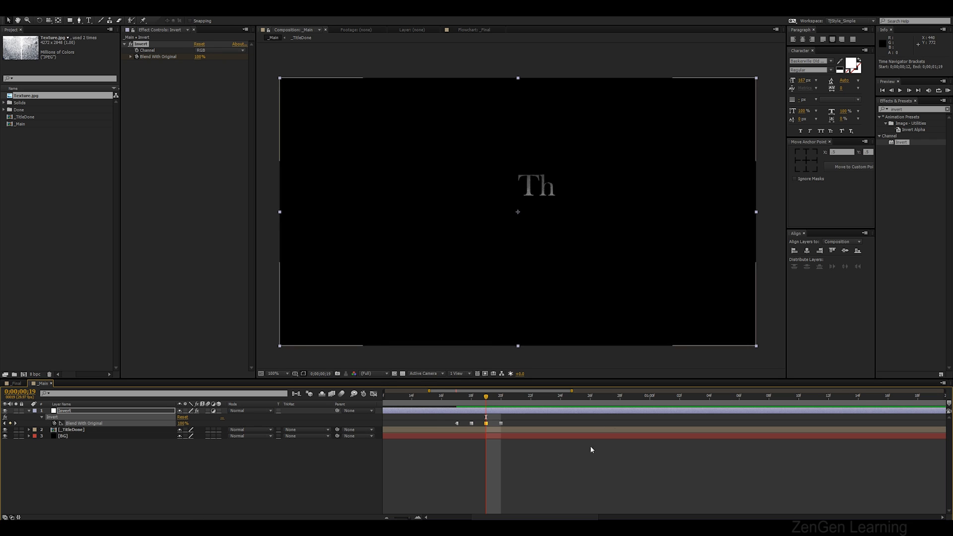
pyautogui.click(501, 424)
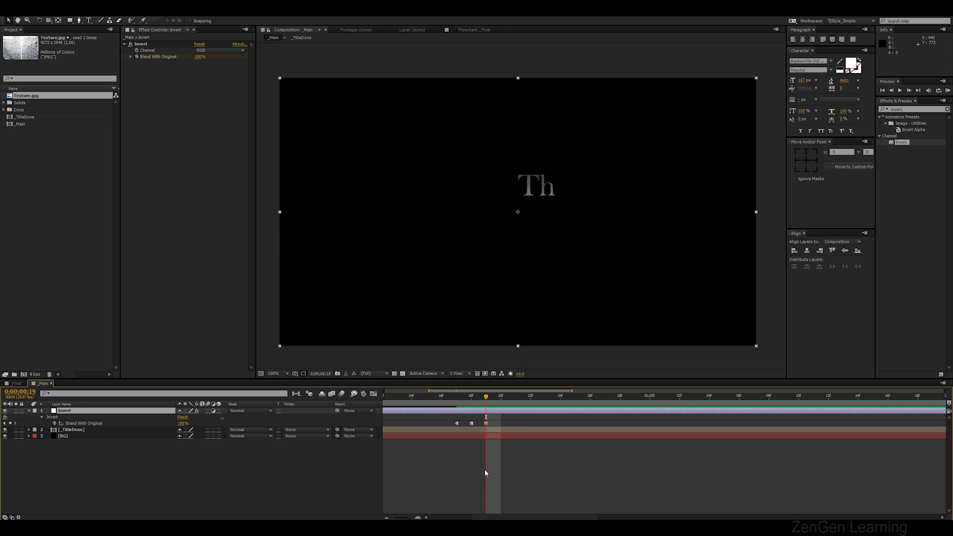
pyautogui.press(';')
# Preview the invert flicker and copy the three Blend With Original keyframes
pyautogui.press('KP_0')
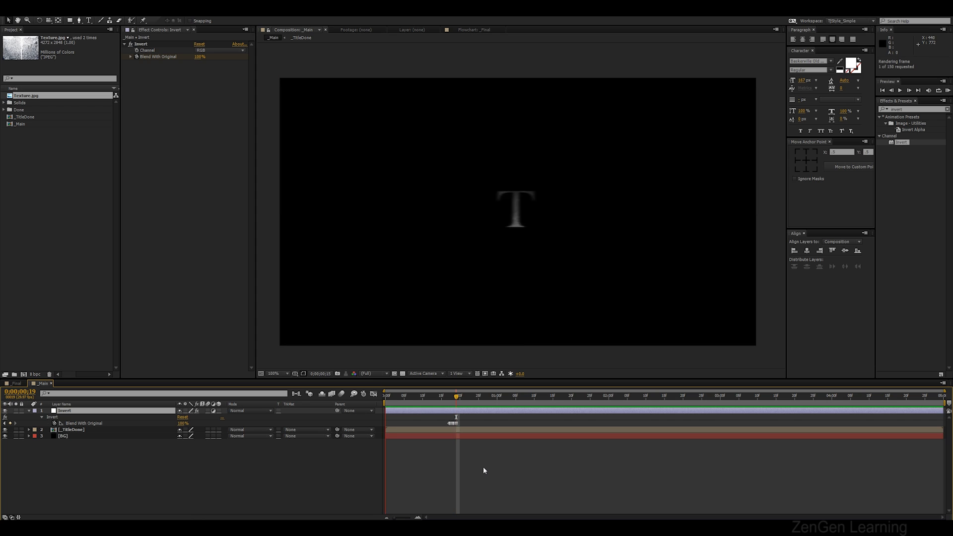
pyautogui.press('space')
pyautogui.moveTo(447, 397); pyautogui.dragTo(452, 403)
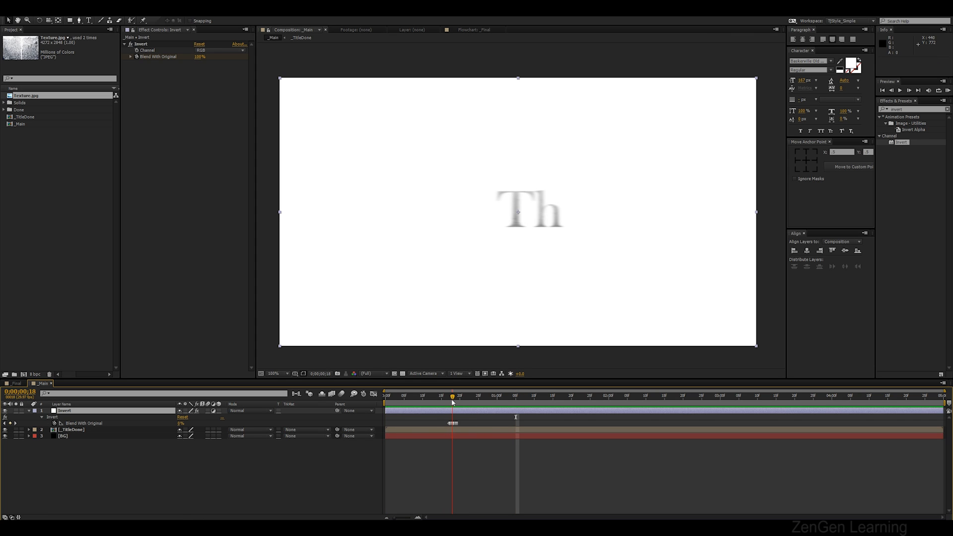
pyautogui.click(449, 423)
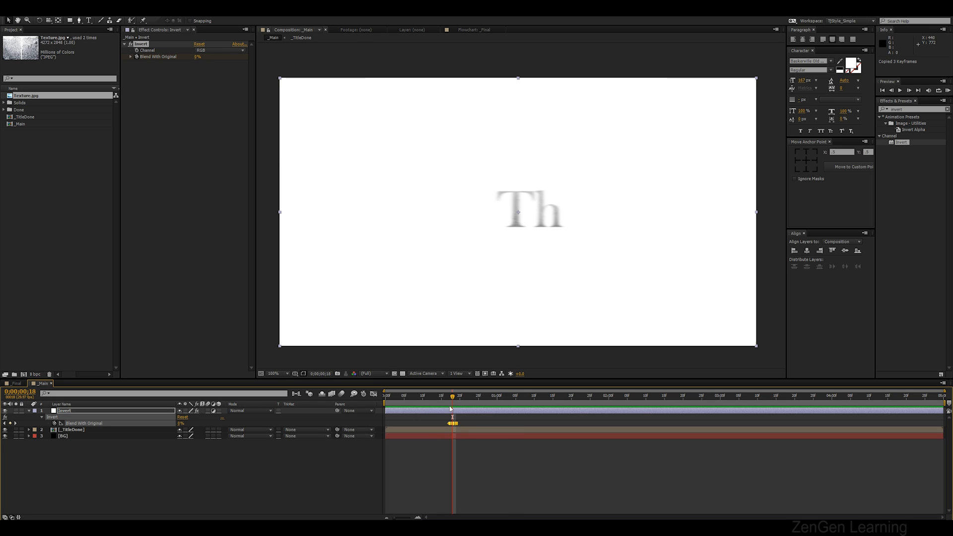
# Paste the copied Blend With Original flicker keyframes at a later frame and preview the result
pyautogui.moveTo(434, 398); pyautogui.dragTo(509, 403)
pyautogui.hotkey('ctrl', 'v')
pyautogui.hotkey('ctrl', 'v')
pyautogui.press('KP_0')
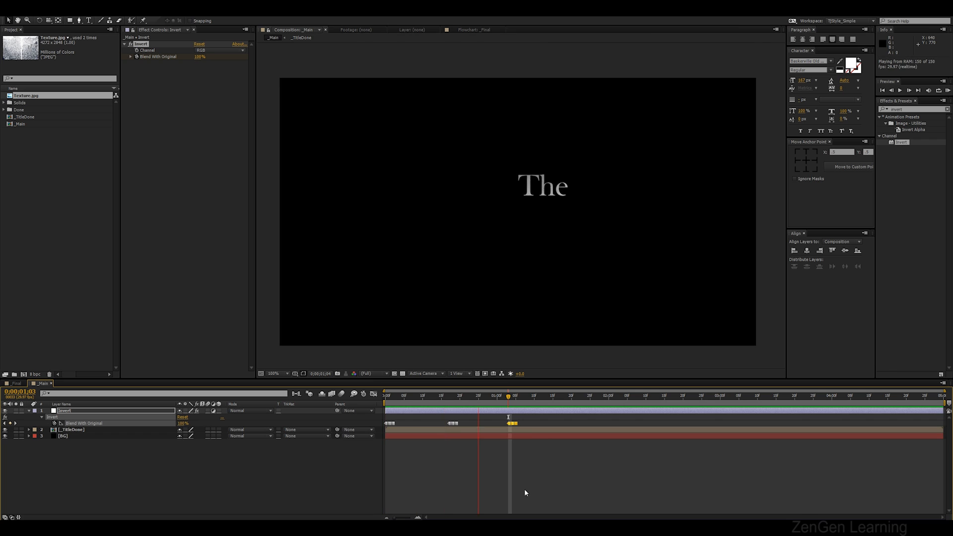
# Paste further copies of the flicker keyframes at several other frames along the Invert layer and preview the flicker
pyautogui.press('space')
pyautogui.moveTo(492, 403); pyautogui.dragTo(413, 404)
pyautogui.hotkey('ctrl', 'v')
pyautogui.hotkey('ctrl', 'v')
pyautogui.click(412, 404)
pyautogui.hotkey('ctrl', 'v')
pyautogui.press('space')
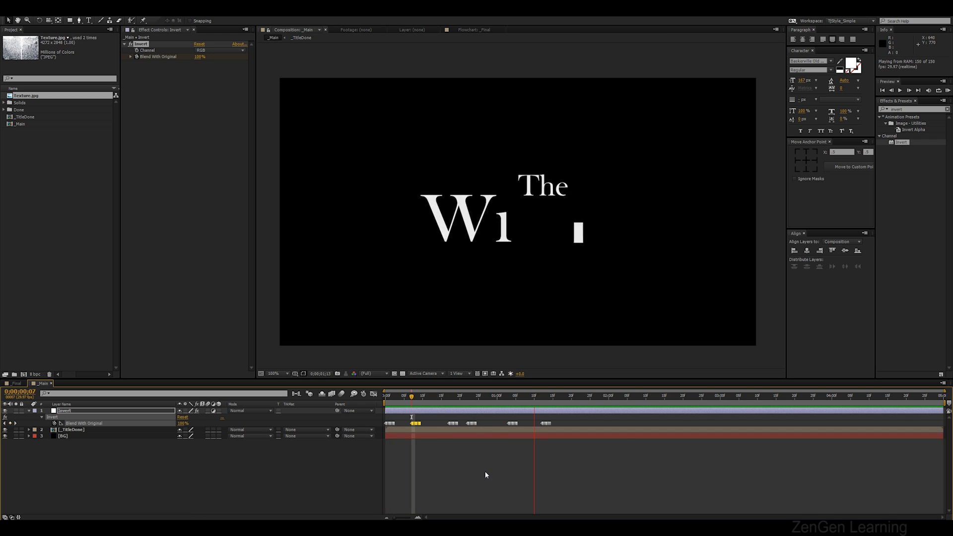
pyautogui.press('space')
pyautogui.press('space')
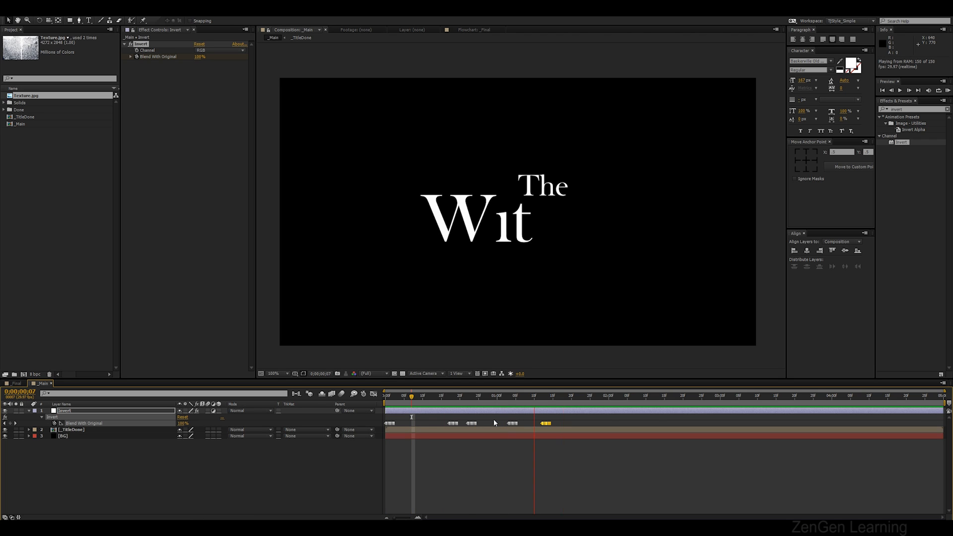
pyautogui.press('space')
# Add Texture.jpg to the composition above the BG layer and scale it to fill the frame
pyautogui.click(185, 451)
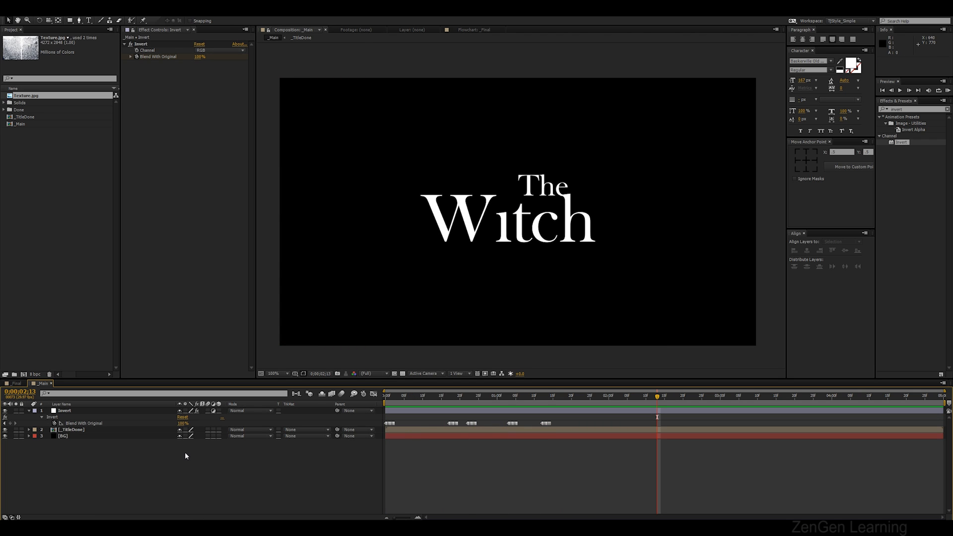
pyautogui.press('u')
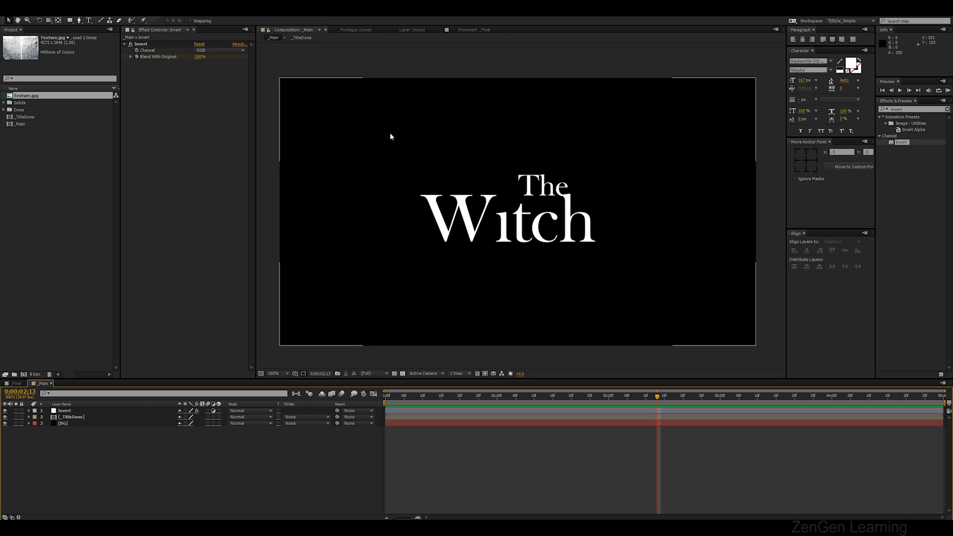
pyautogui.moveTo(443, 398); pyautogui.dragTo(526, 404)
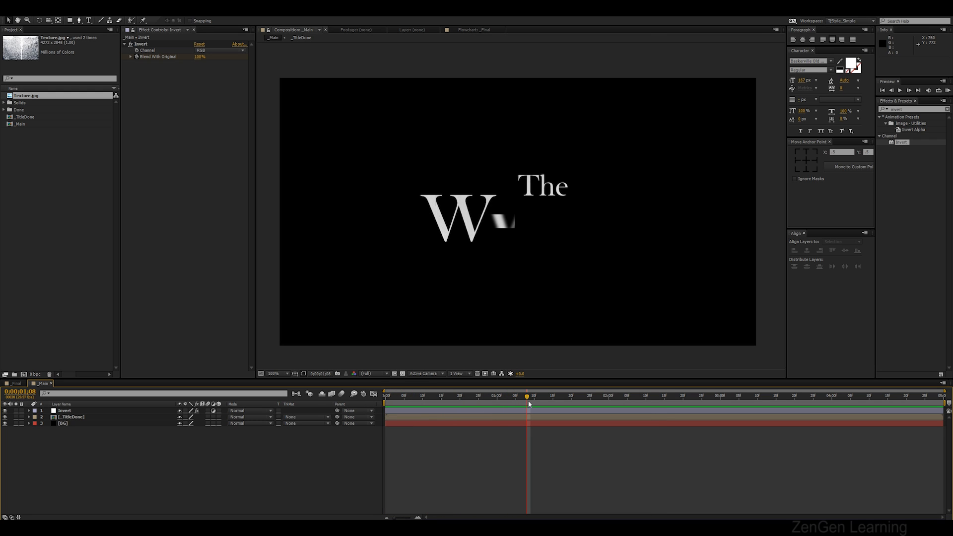
pyautogui.moveTo(41, 99); pyautogui.dragTo(101, 430)
pyautogui.scroll(-4, 419, 253)
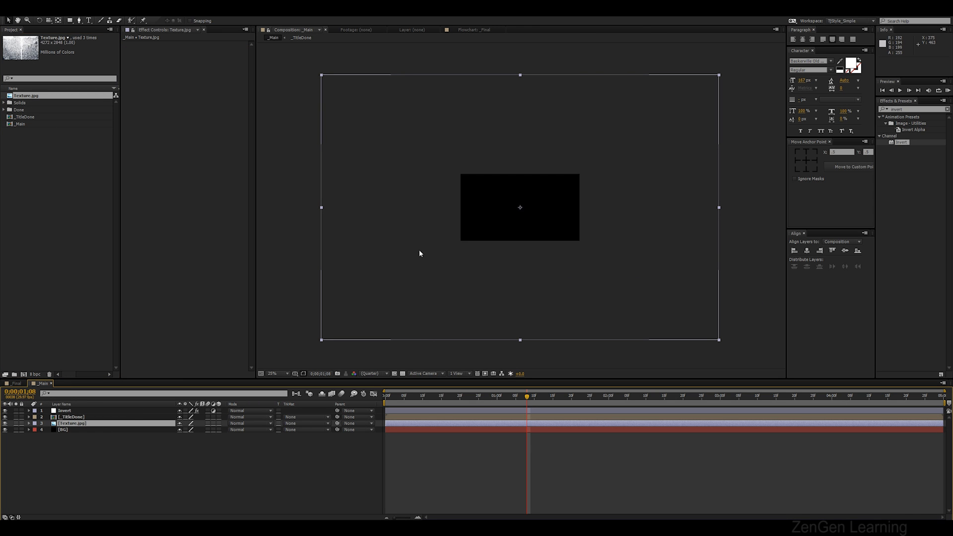
pyautogui.moveTo(720, 341); pyautogui.dragTo(604, 263)
pyautogui.scroll(4, 619, 265)
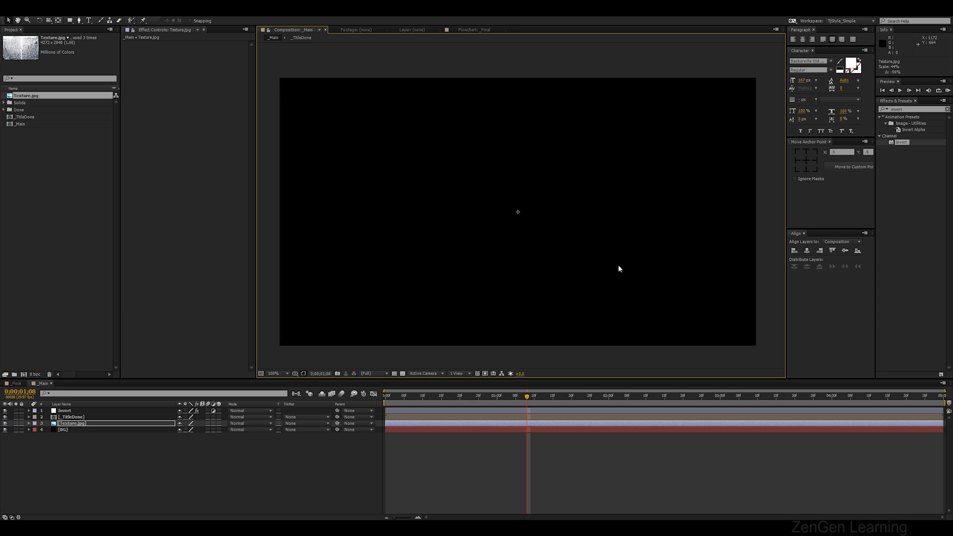
# Apply Curves to the texture layer and bend an S-curve to increase its contrast
pyautogui.click(903, 108)
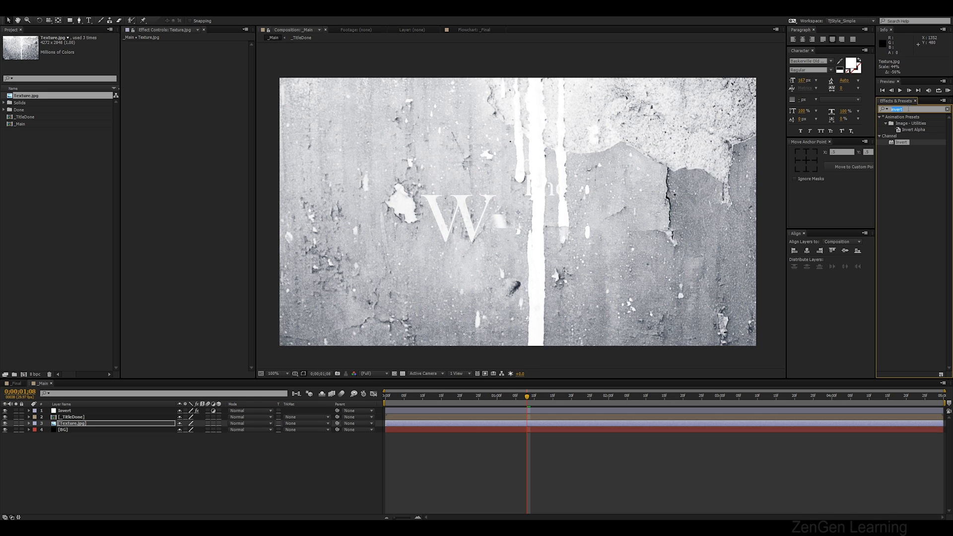
pyautogui.write('curves')
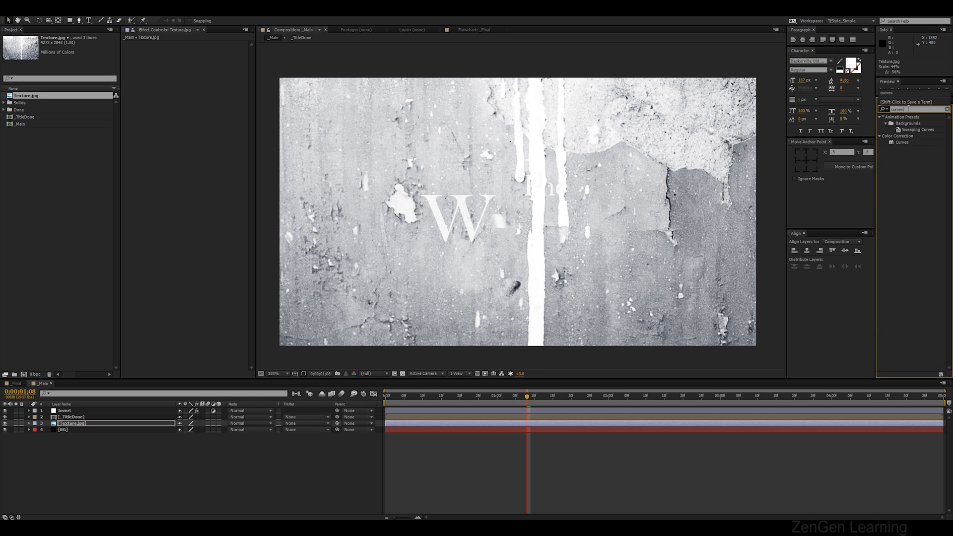
pyautogui.doubleClick(901, 143)
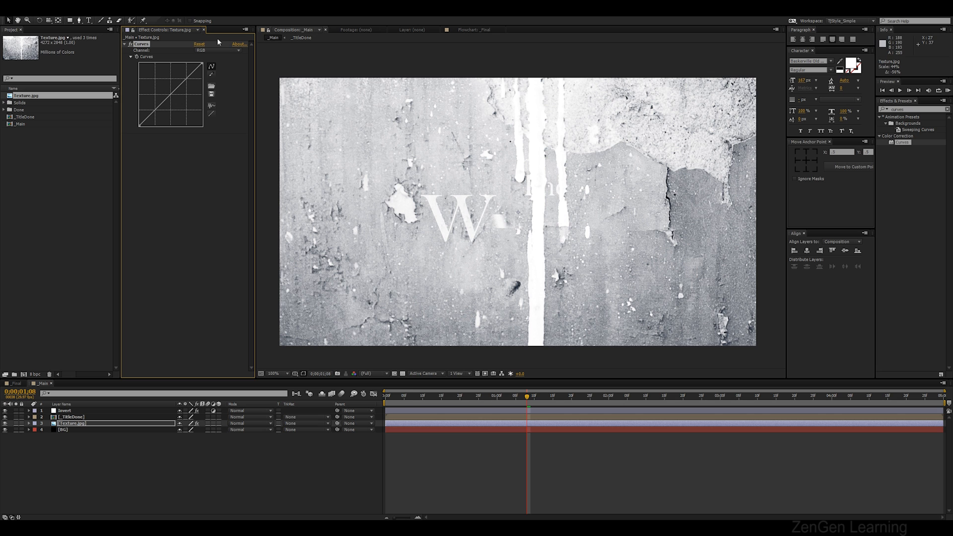
pyautogui.moveTo(188, 79); pyautogui.dragTo(186, 73)
pyautogui.moveTo(161, 108); pyautogui.dragTo(160, 115)
pyautogui.moveTo(187, 75); pyautogui.dragTo(264, 322)
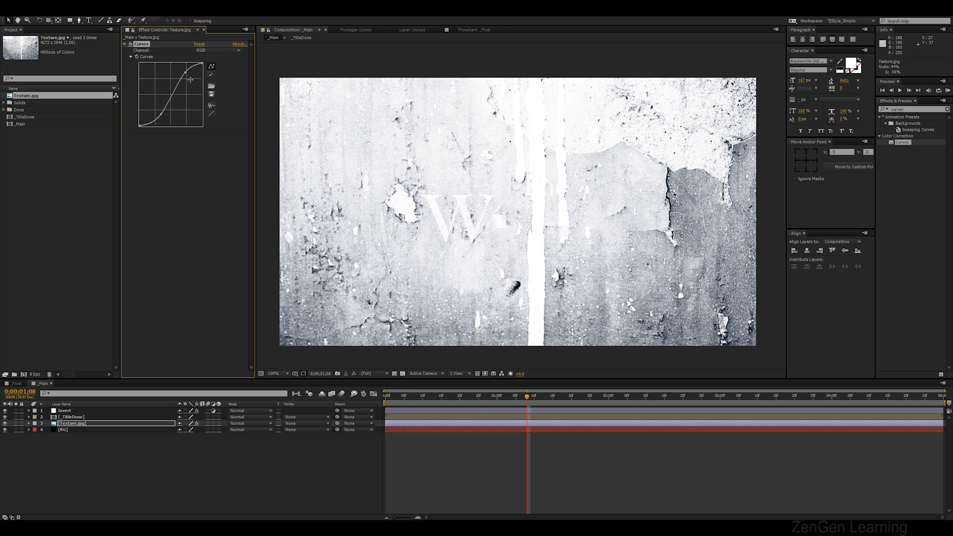
pyautogui.moveTo(185, 74); pyautogui.dragTo(185, 73)
# Apply Luma Key to the texture layer, set Key Type to Key Out Brighter and adjust its Threshold
pyautogui.click(919, 110)
pyautogui.write('luma')
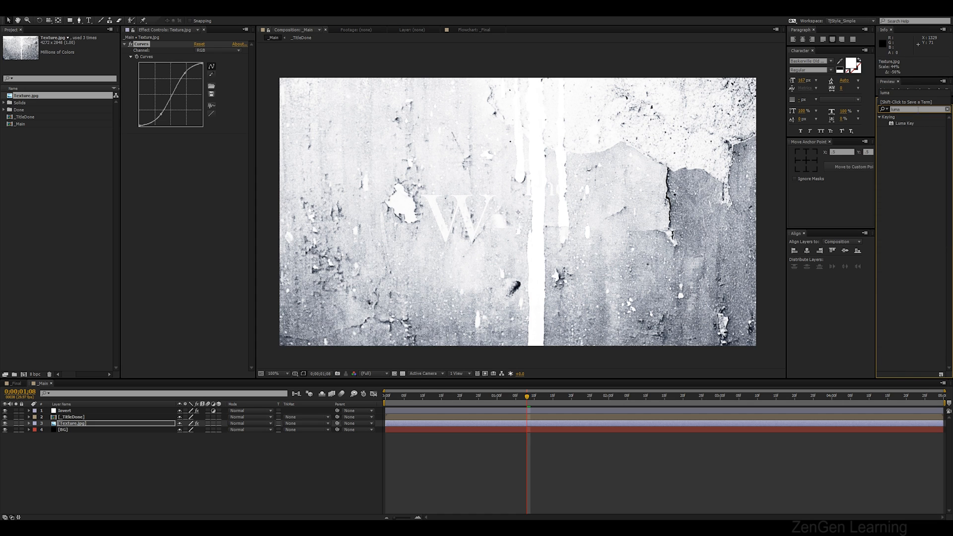
pyautogui.press('Return')
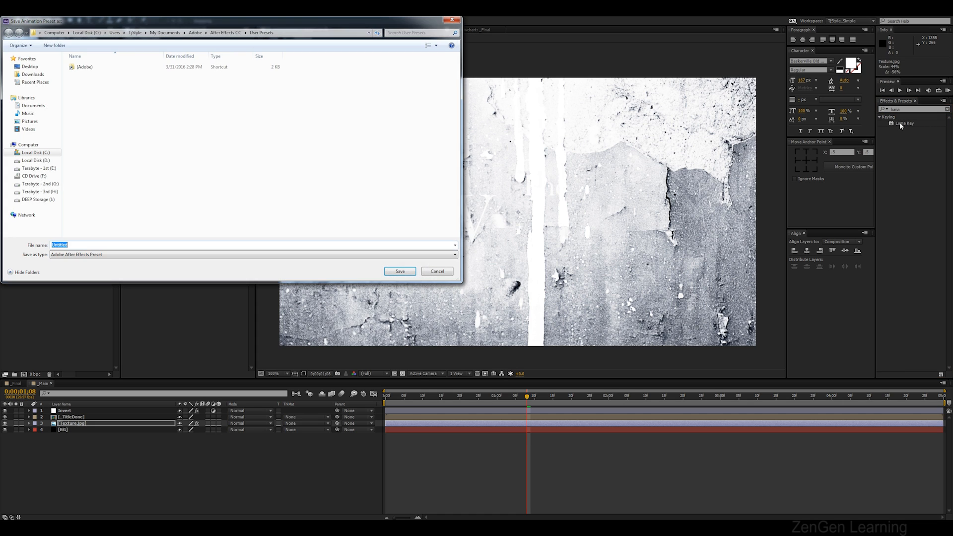
pyautogui.press('Escape')
pyautogui.moveTo(913, 123); pyautogui.dragTo(225, 163)
pyautogui.moveTo(214, 198); pyautogui.dragTo(87, 425)
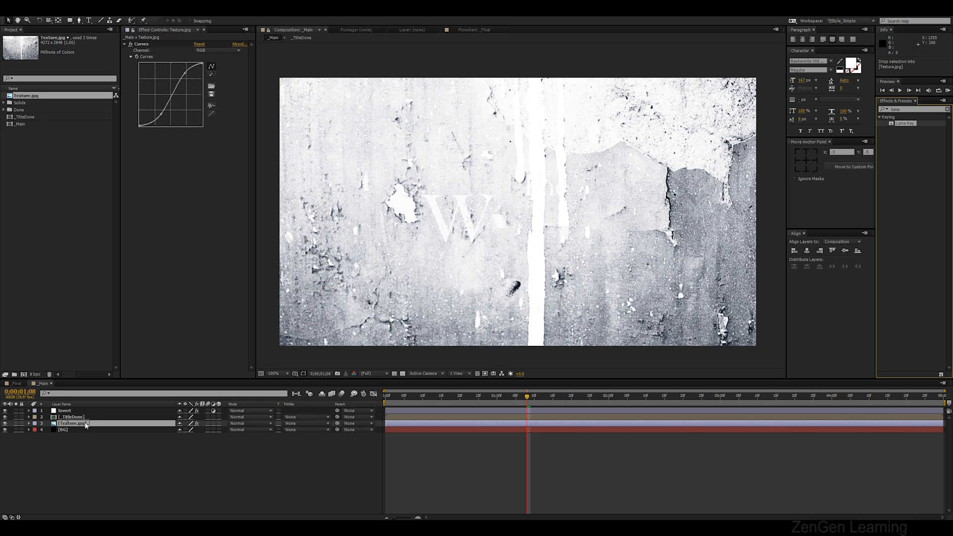
pyautogui.click(204, 143)
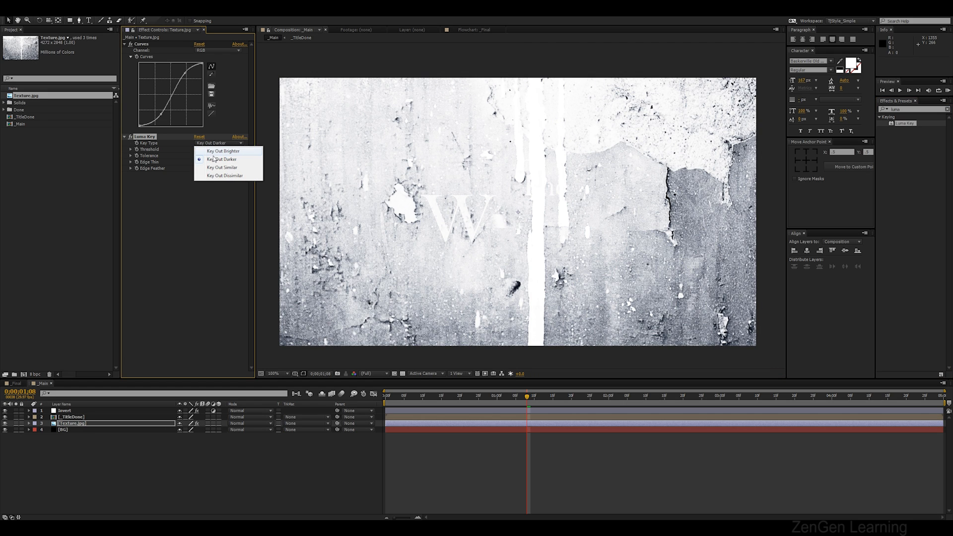
pyautogui.click(214, 151)
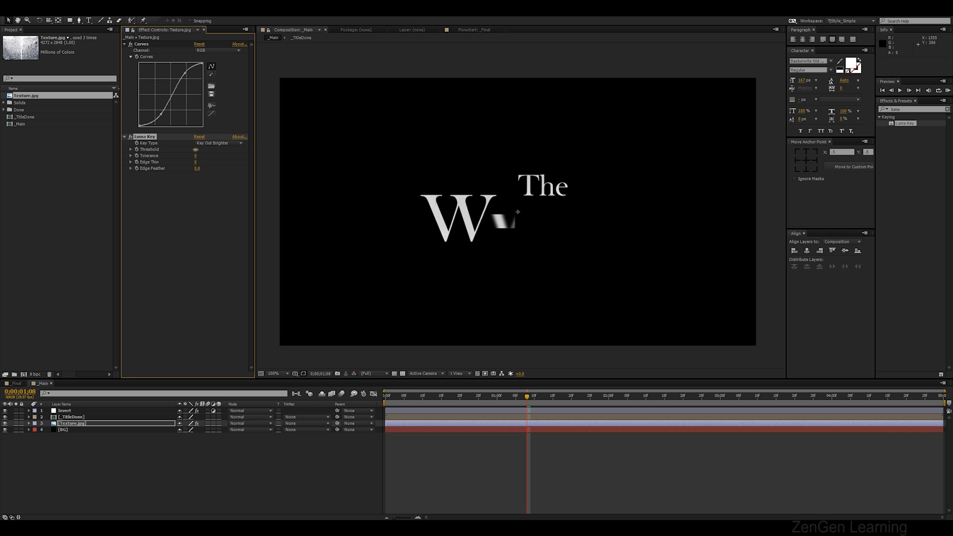
pyautogui.moveTo(222, 150); pyautogui.dragTo(242, 151)
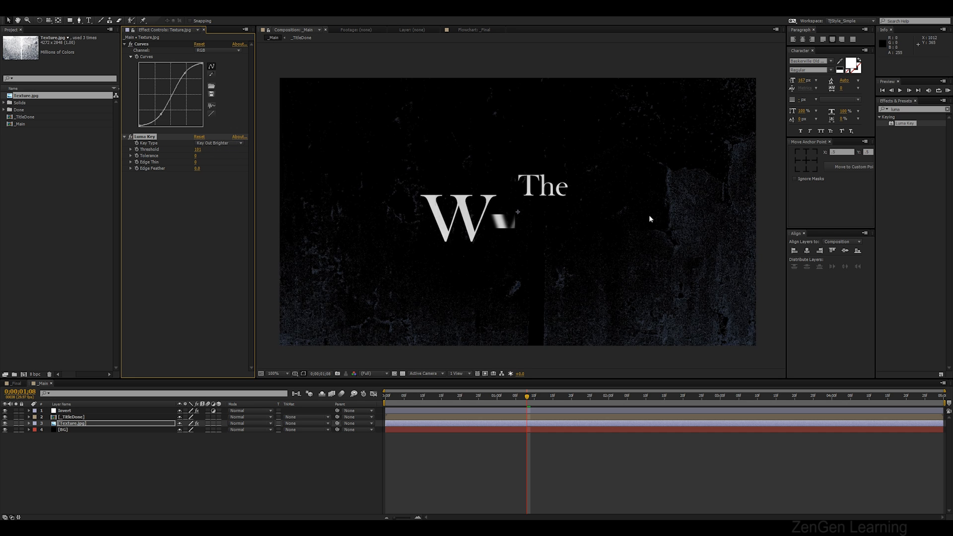
pyautogui.moveTo(197, 150); pyautogui.dragTo(193, 150)
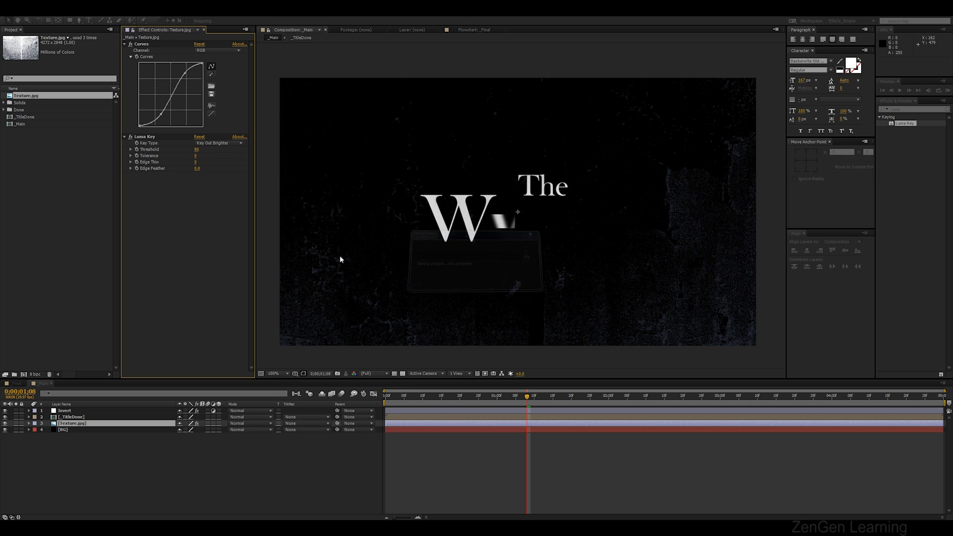
pyautogui.press('.')
pyautogui.moveTo(632, 271); pyautogui.dragTo(452, 161)
pyautogui.moveTo(639, 186); pyautogui.dragTo(523, 97)
pyautogui.press(',')
pyautogui.moveTo(481, 191); pyautogui.dragTo(642, 288)
# Apply Black & White to the texture layer and preview the composition
pyautogui.click(909, 109)
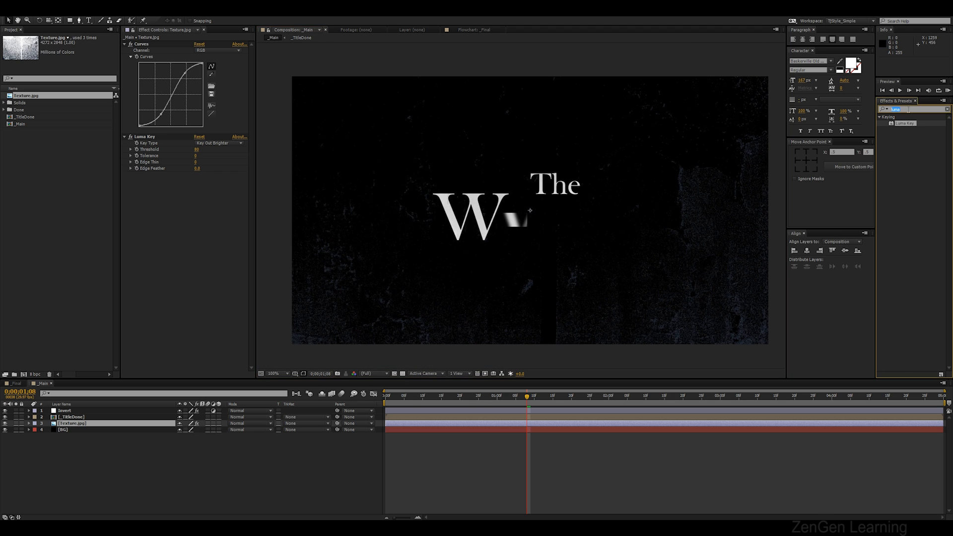
pyautogui.write('blac')
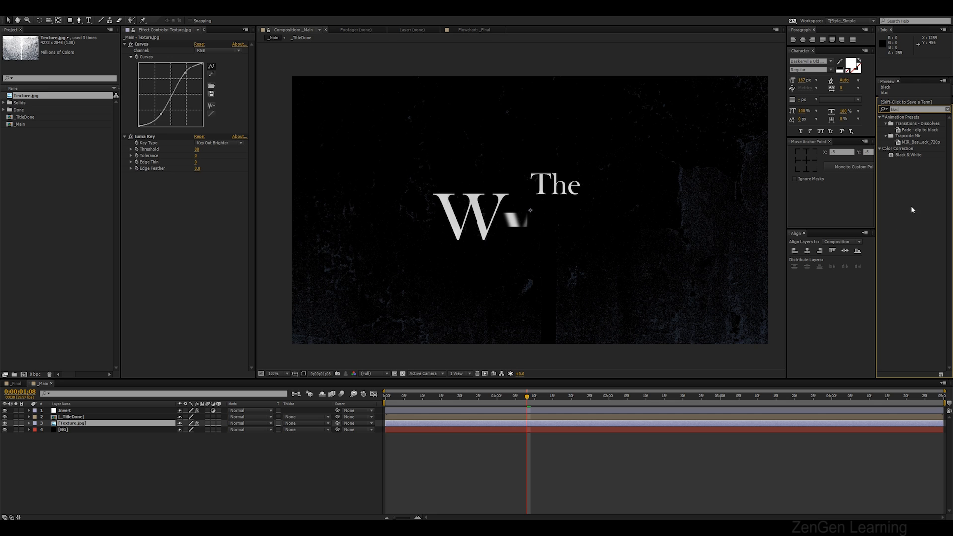
pyautogui.moveTo(920, 154); pyautogui.dragTo(82, 425)
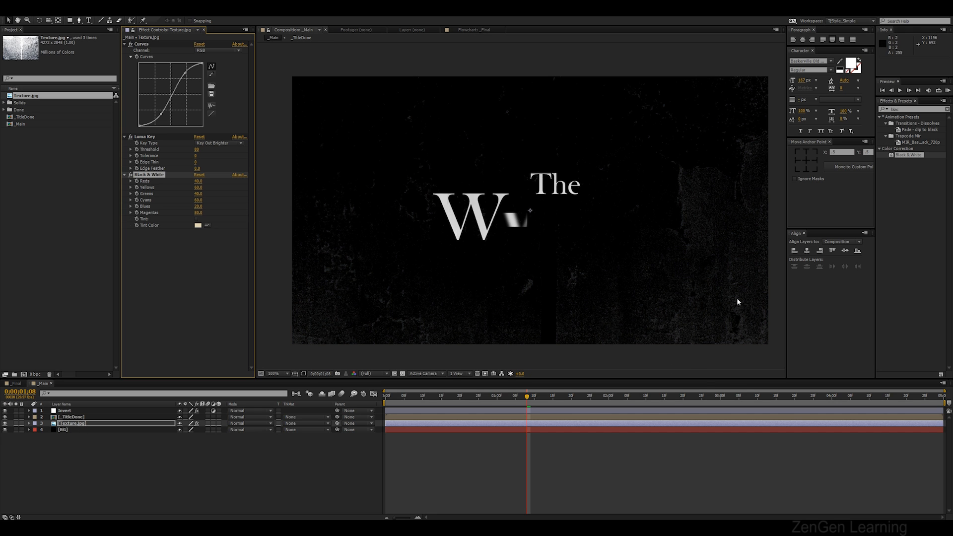
pyautogui.press('KP_0')
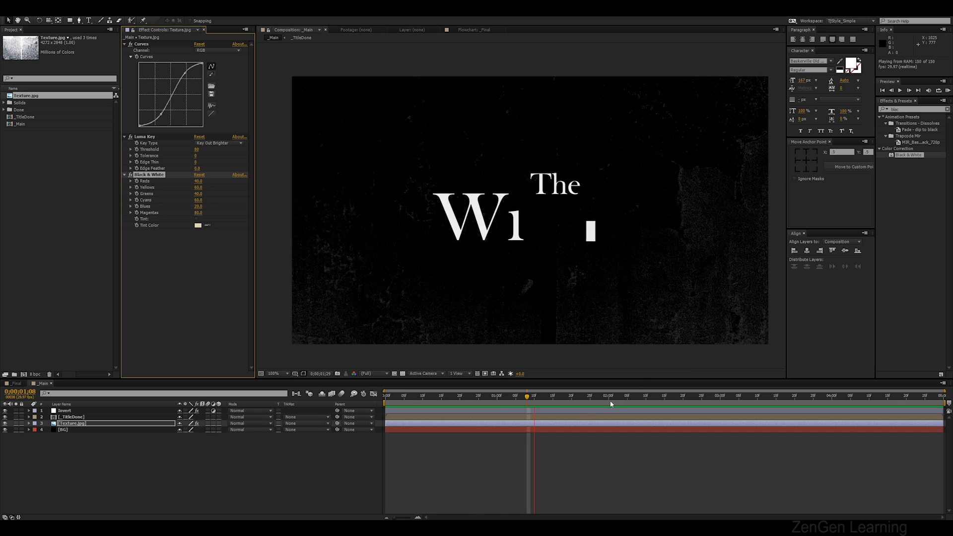
pyautogui.moveTo(459, 400); pyautogui.dragTo(331, 404)
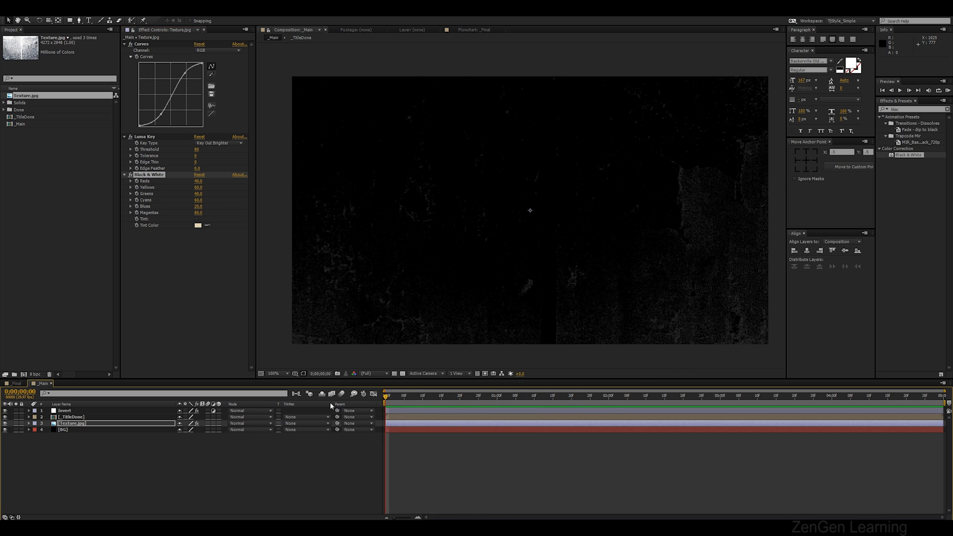
# Apply Optics Compensation to the texture layer, enable Reverse Lens Distortion and set Field Of View to 50
pyautogui.click(915, 109)
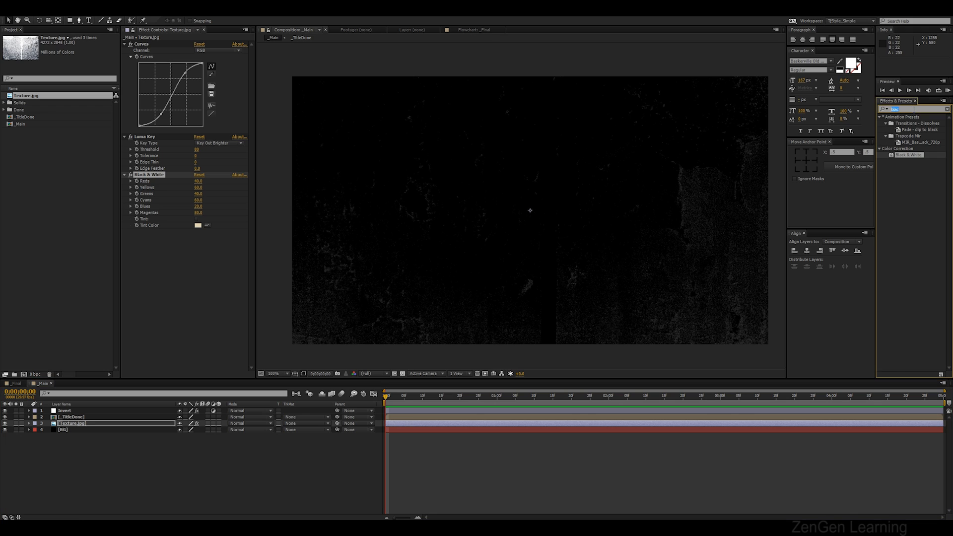
pyautogui.write('opti')
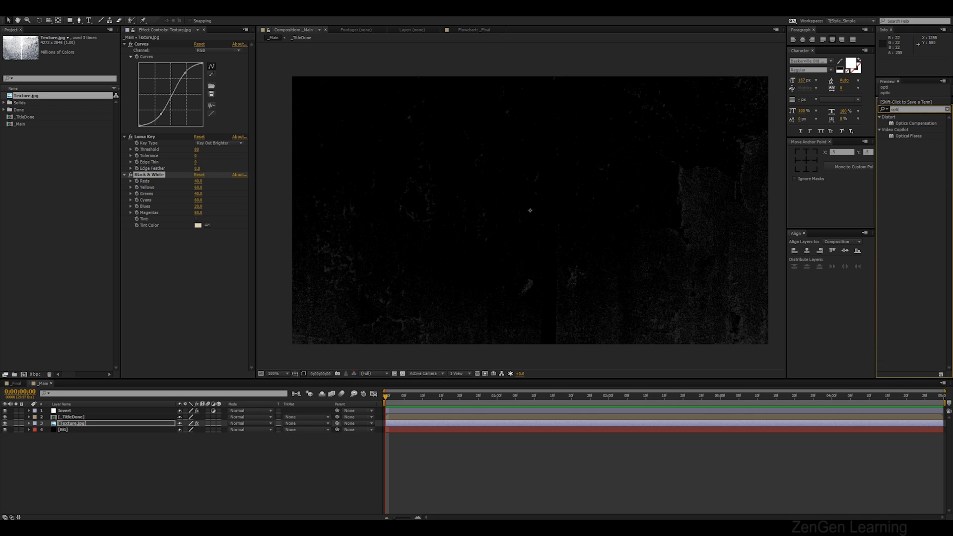
pyautogui.moveTo(929, 126); pyautogui.dragTo(97, 428)
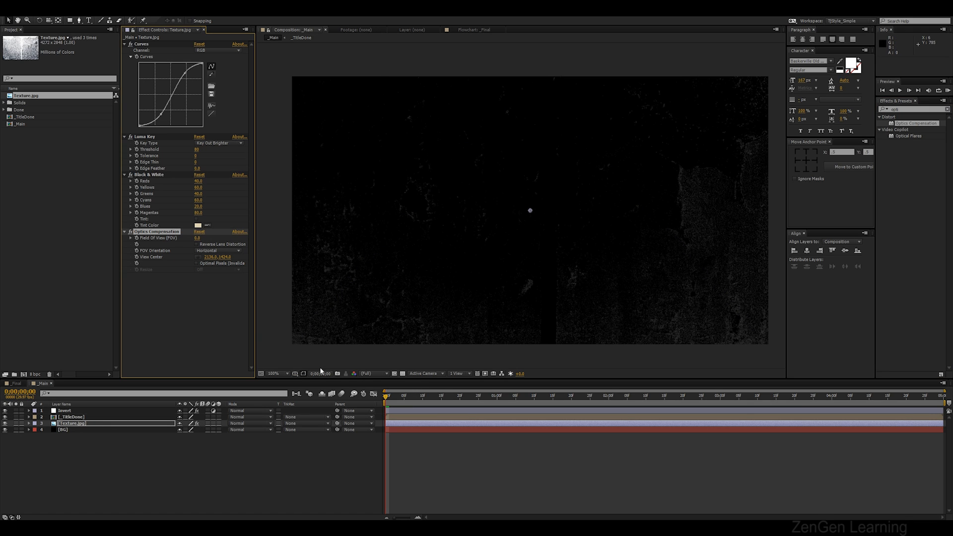
pyautogui.click(197, 244)
pyautogui.write('50')
pyautogui.press('Return')
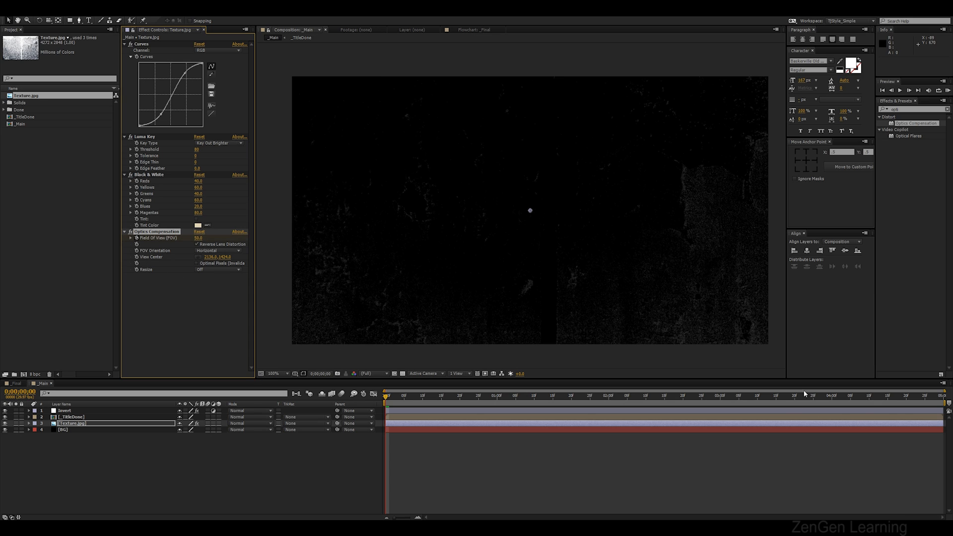
# At 4 seconds, set the Optics Compensation Field Of View to 110 and preview the animation
pyautogui.moveTo(827, 397); pyautogui.dragTo(836, 398)
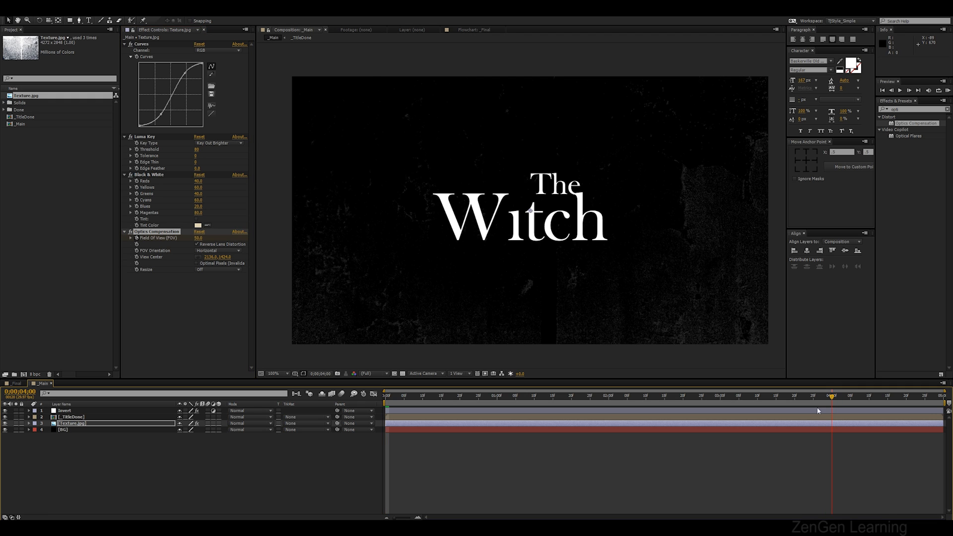
pyautogui.moveTo(210, 237); pyautogui.dragTo(400, 234)
pyautogui.click(198, 243)
pyautogui.click(200, 238)
pyautogui.click(198, 244)
pyautogui.click(200, 238)
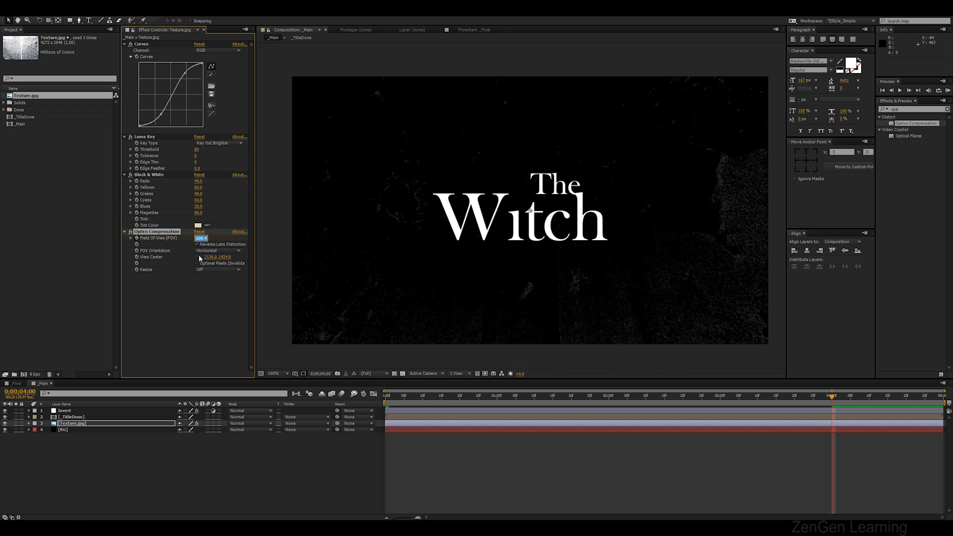
pyautogui.write('110')
pyautogui.press('Return')
pyautogui.press('KP_0')
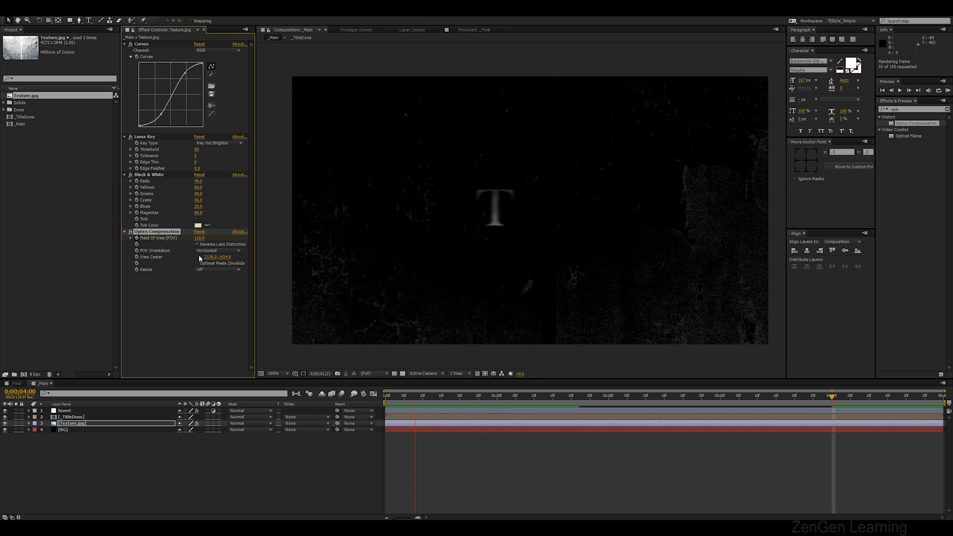
# Change the Field Of View keyframe at 4 seconds to 150 and preview the animation
pyautogui.press('space')
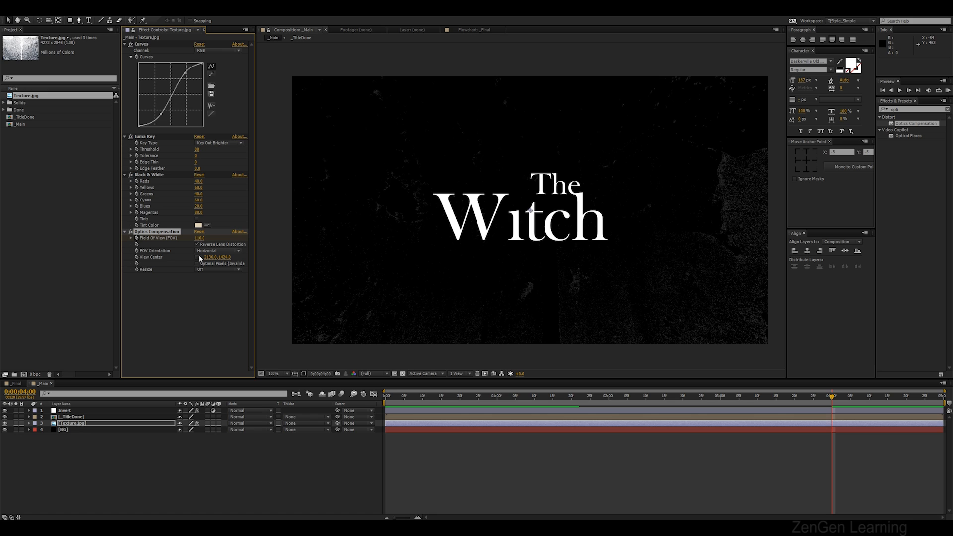
pyautogui.press('u')
pyautogui.click(797, 457)
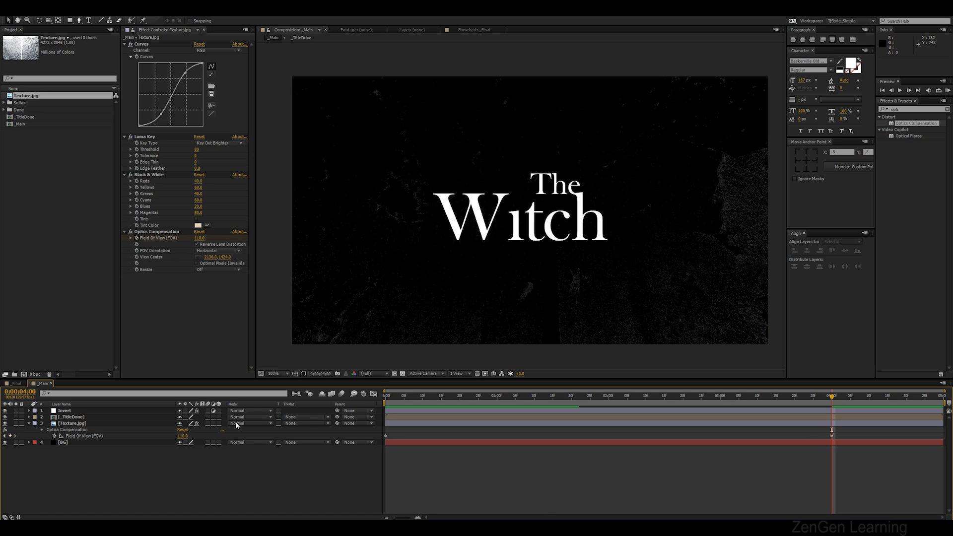
pyautogui.click(187, 437)
pyautogui.write('150')
pyautogui.press('Return')
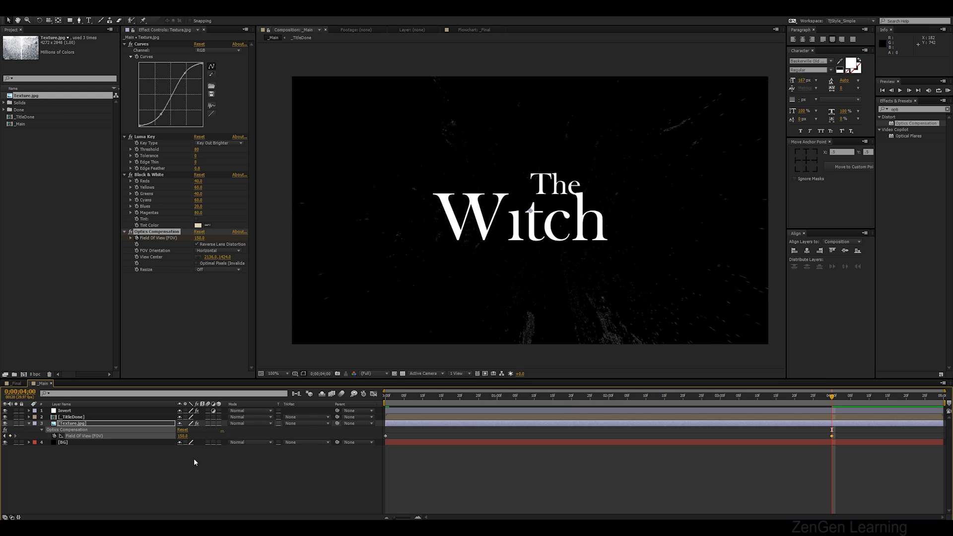
pyautogui.press('KP_0')
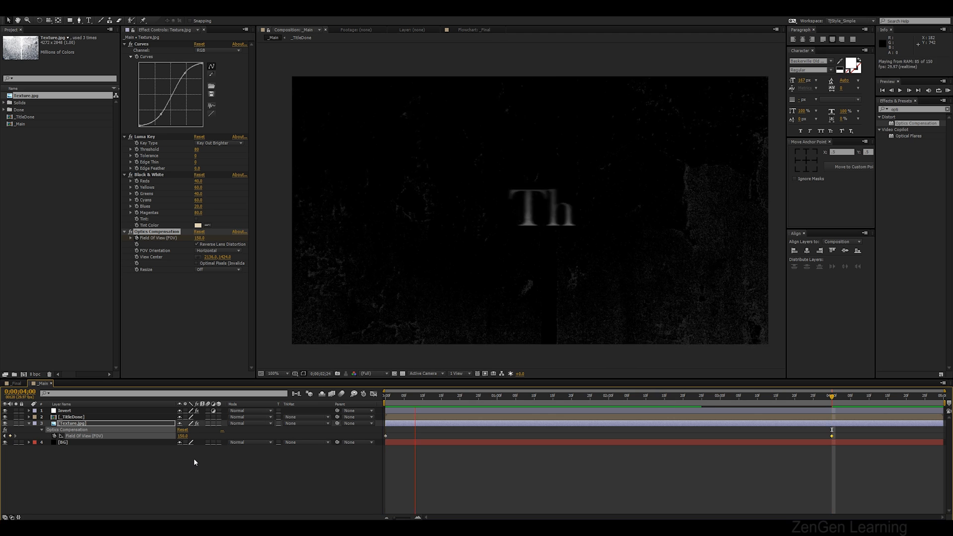
# Jump to the keyframe at 4 seconds and set the Optics Compensation Field Of View to 125
pyautogui.press('space')
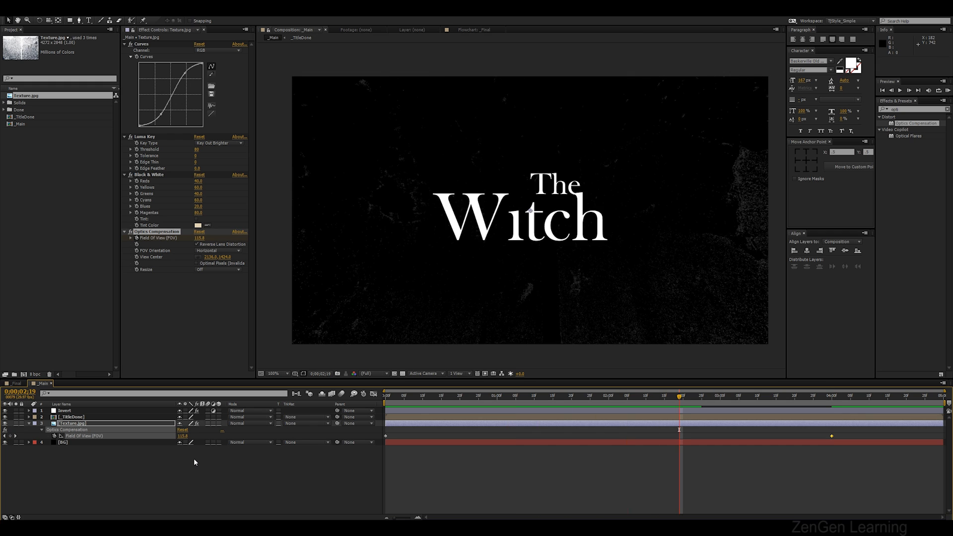
pyautogui.press('k')
pyautogui.click(193, 466)
pyautogui.click(184, 437)
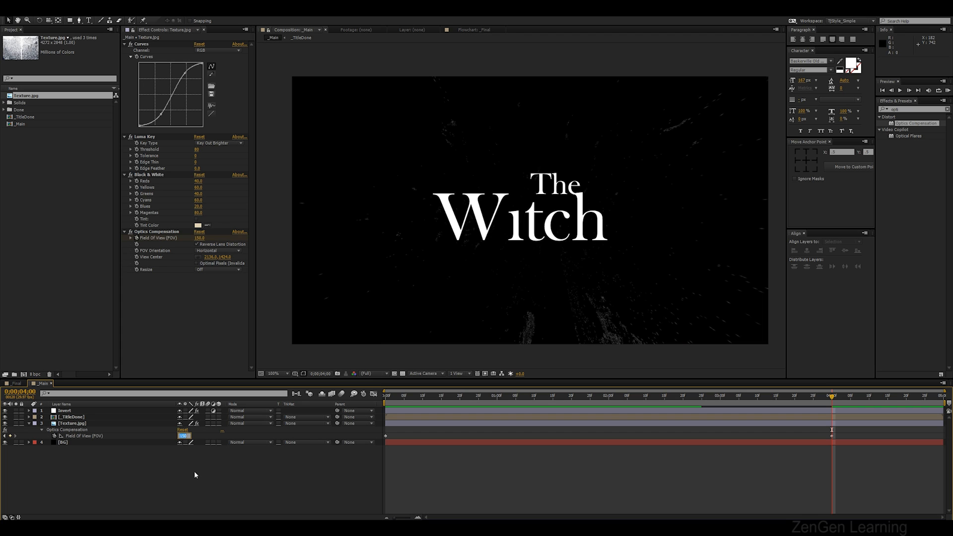
pyautogui.write('125')
pyautogui.press('Return')
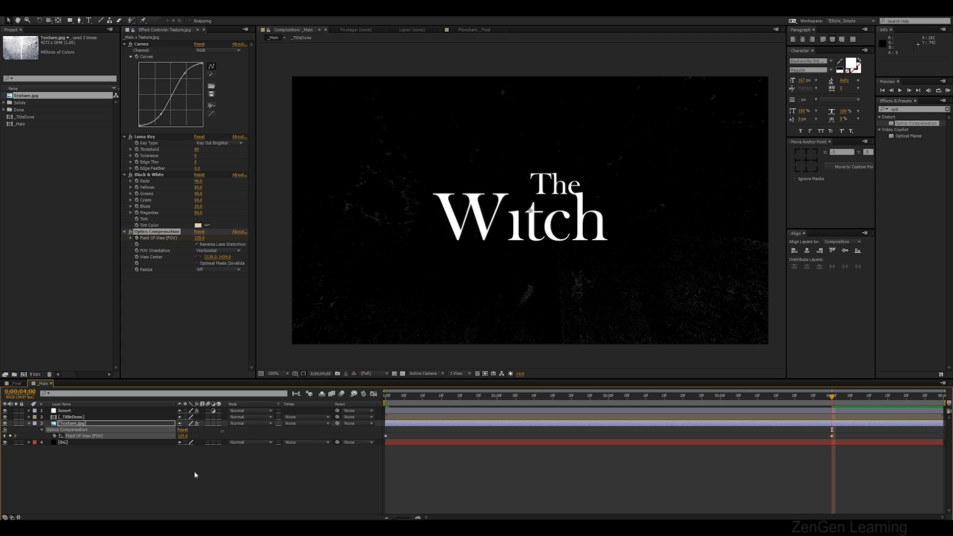
# Keyframe the texture layer's position at the start and at 4 seconds, nudging it slightly down, then preview
pyautogui.click(174, 469)
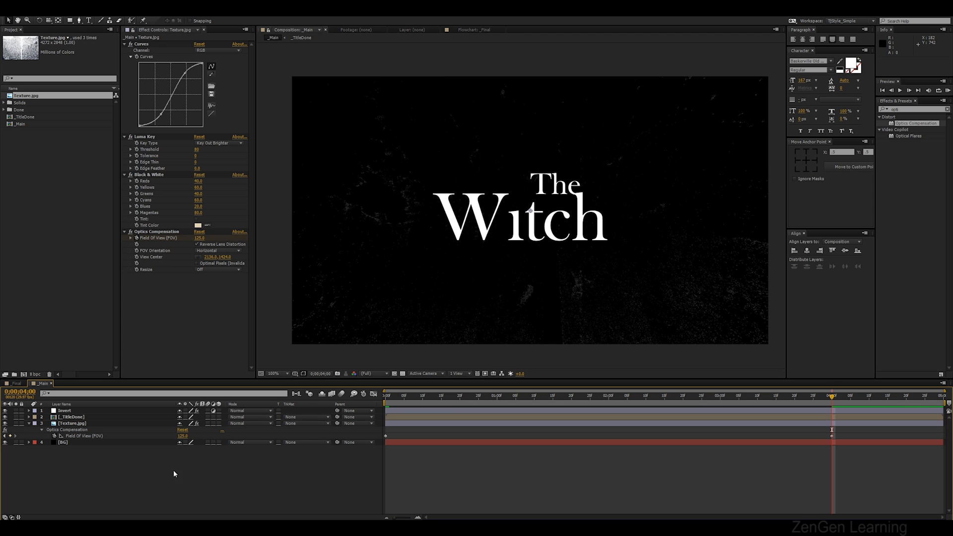
pyautogui.click(29, 424)
pyautogui.click(68, 425)
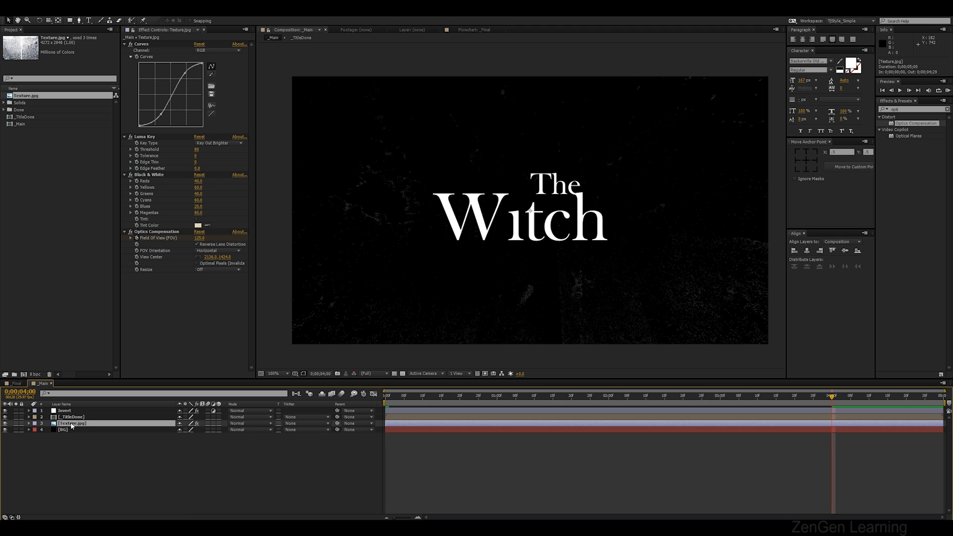
pyautogui.moveTo(393, 398); pyautogui.dragTo(386, 397)
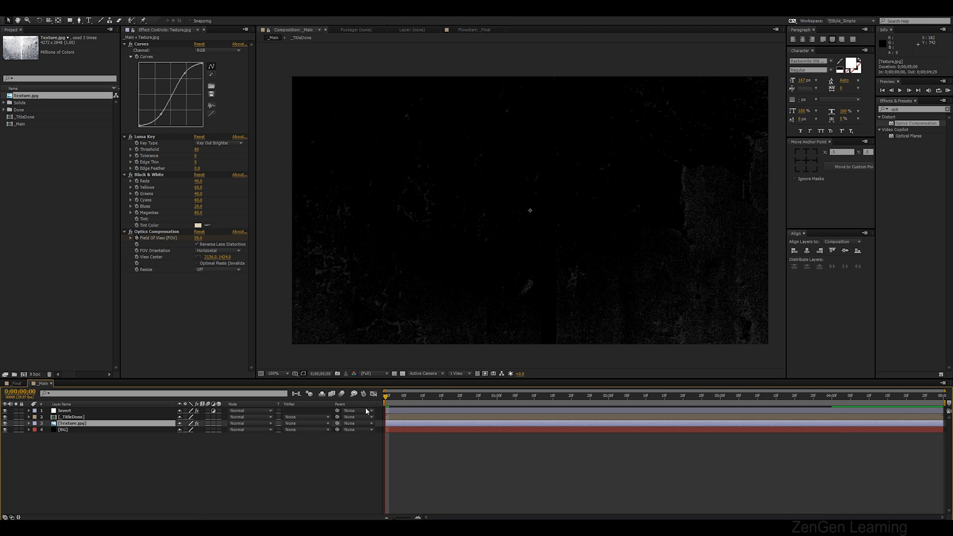
pyautogui.press(',')
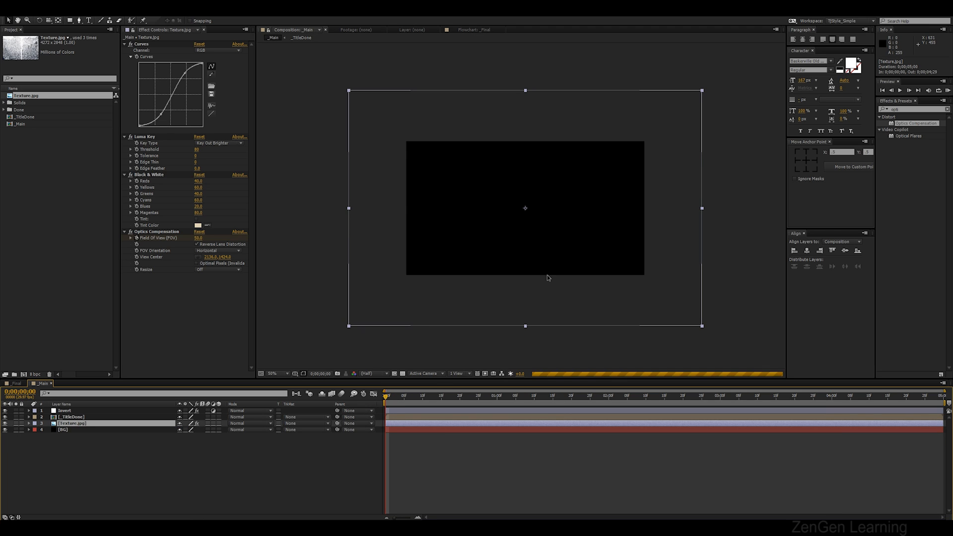
pyautogui.press('.')
pyautogui.press(',')
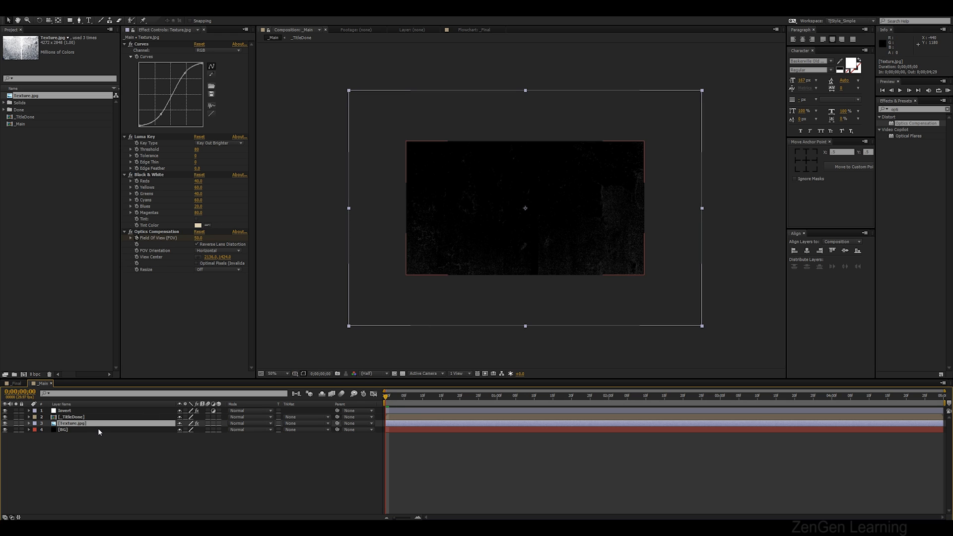
pyautogui.press('p')
pyautogui.click(47, 429)
pyautogui.moveTo(386, 402); pyautogui.dragTo(833, 400)
pyautogui.moveTo(636, 295)
pyautogui.mouseDown()
pyautogui.moveTo(637, 313)
pyautogui.moveTo(636, 299)
pyautogui.mouseUp()
pyautogui.press('/')
pyautogui.press('KP_0')
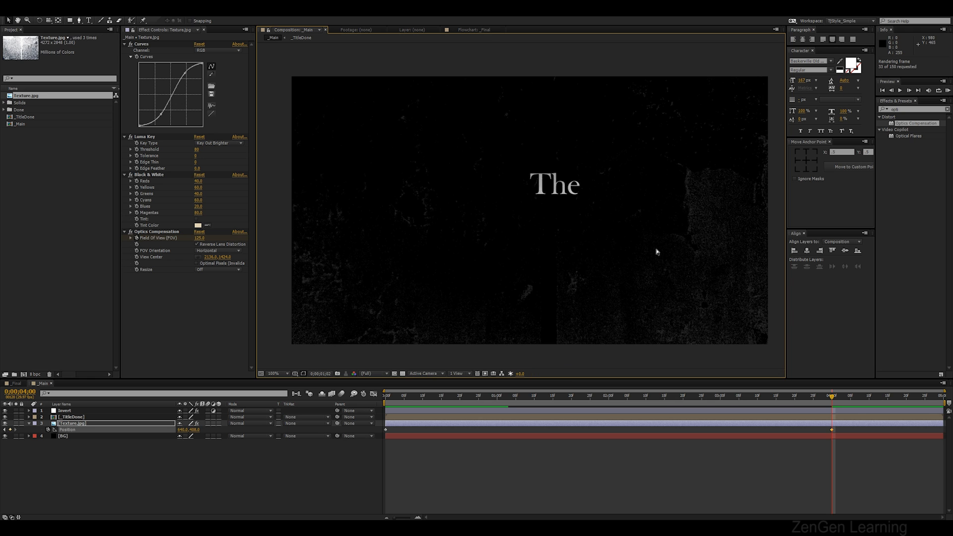
pyautogui.press('space')
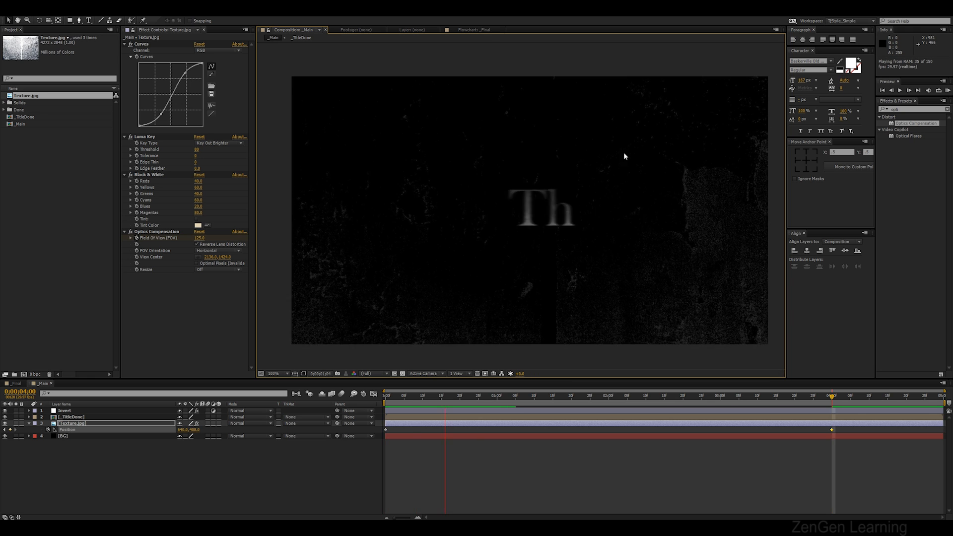
pyautogui.press('space')
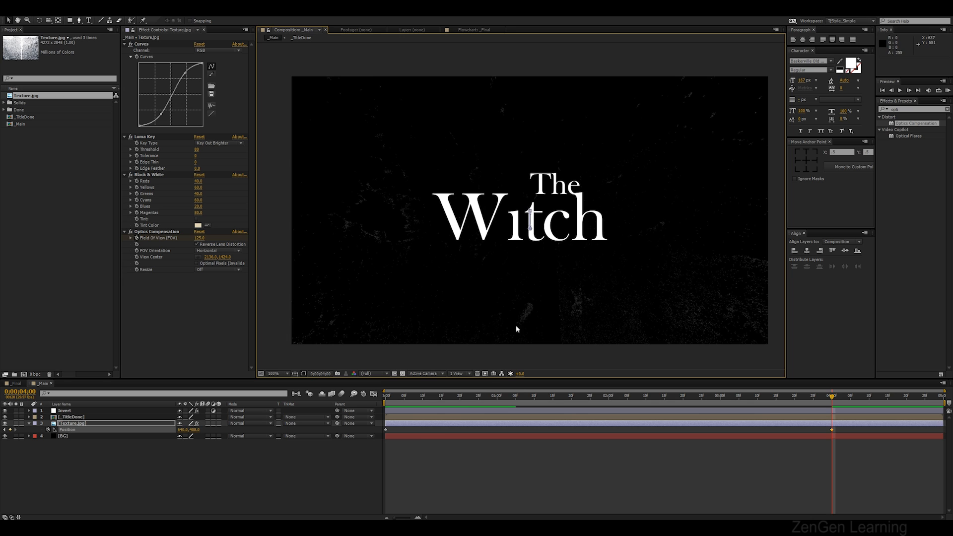
# Duplicate the texture layer and set the duplicate's rotation to 180 degrees
pyautogui.click(80, 423)
pyautogui.hotkey('ctrl', 'd')
pyautogui.press('r')
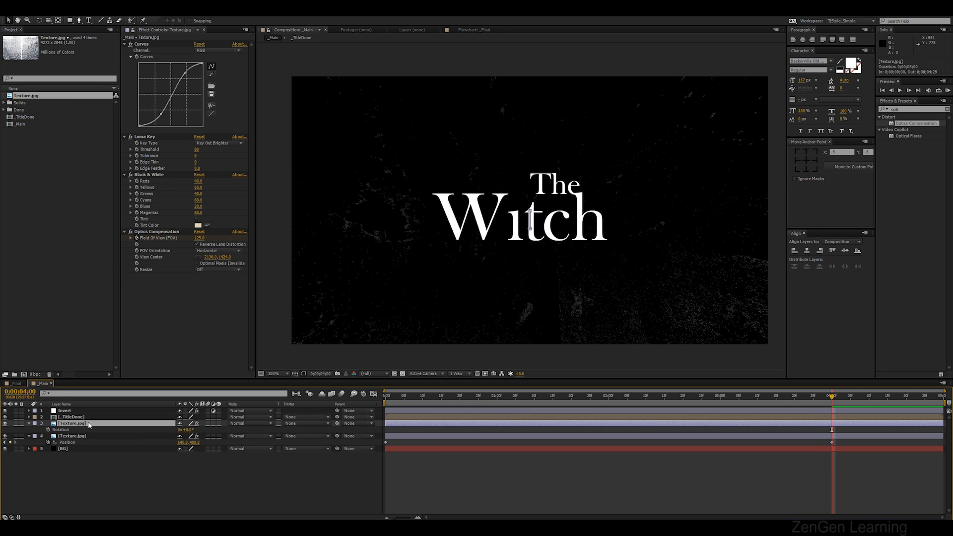
pyautogui.click(188, 430)
pyautogui.write('180')
pyautogui.press('Return')
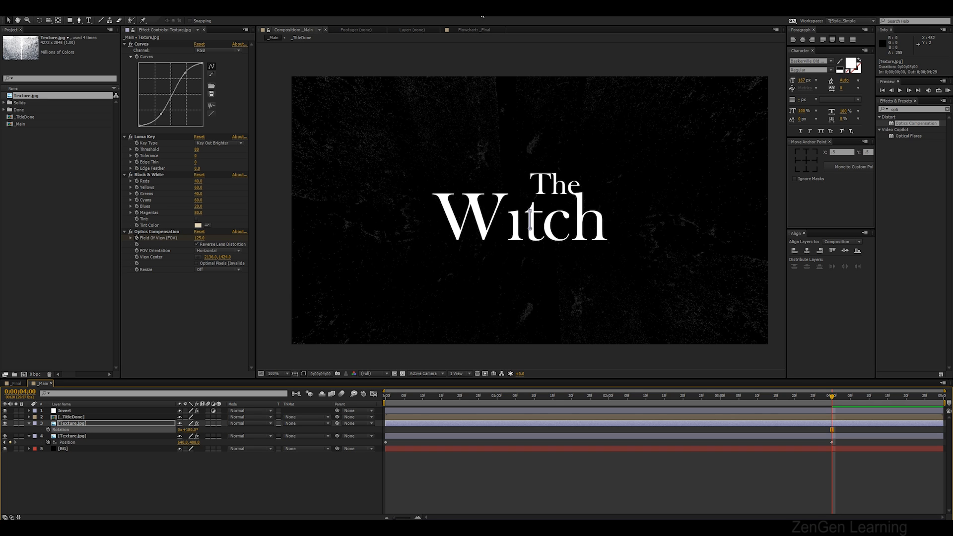
# Scrub through and preview the composition with both texture layers
pyautogui.click(109, 462)
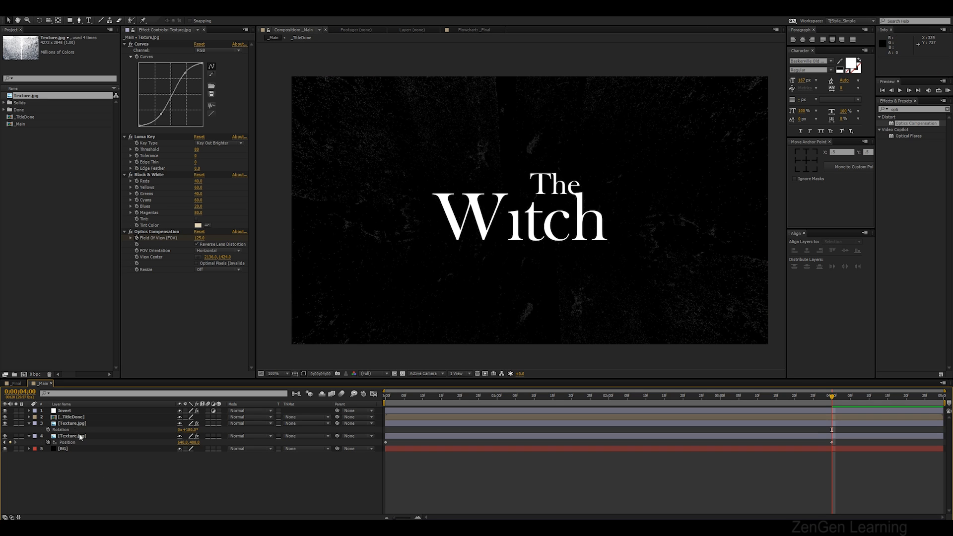
pyautogui.click(72, 425)
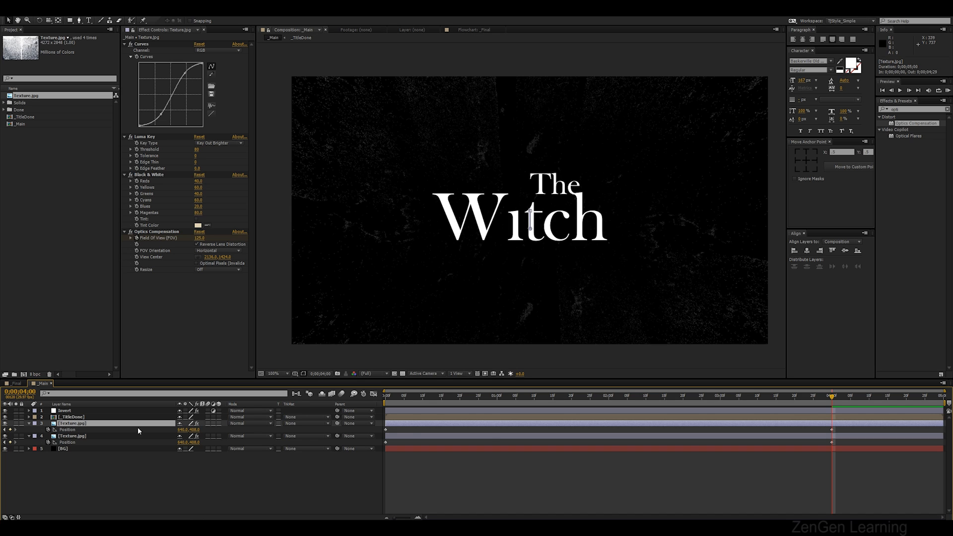
pyautogui.moveTo(384, 401); pyautogui.dragTo(365, 398)
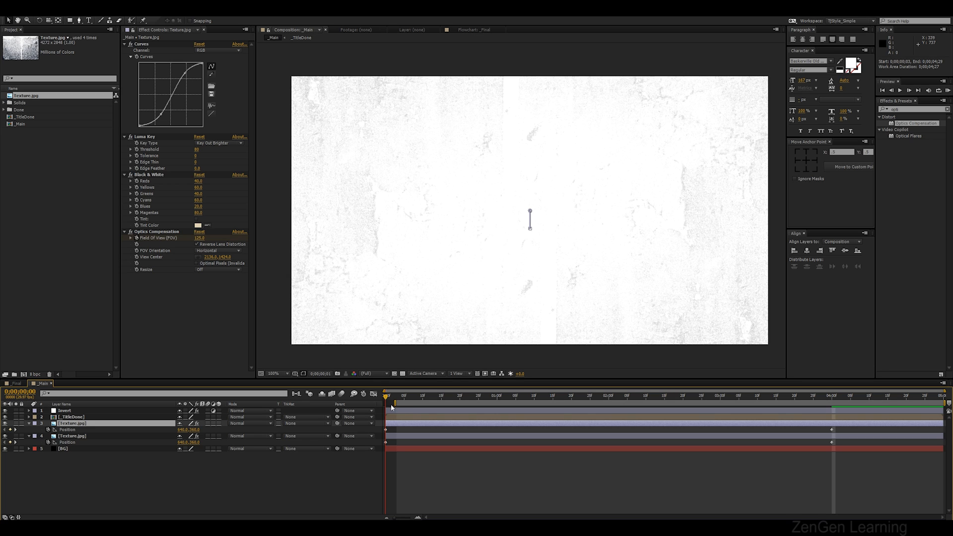
pyautogui.moveTo(396, 407); pyautogui.dragTo(388, 403)
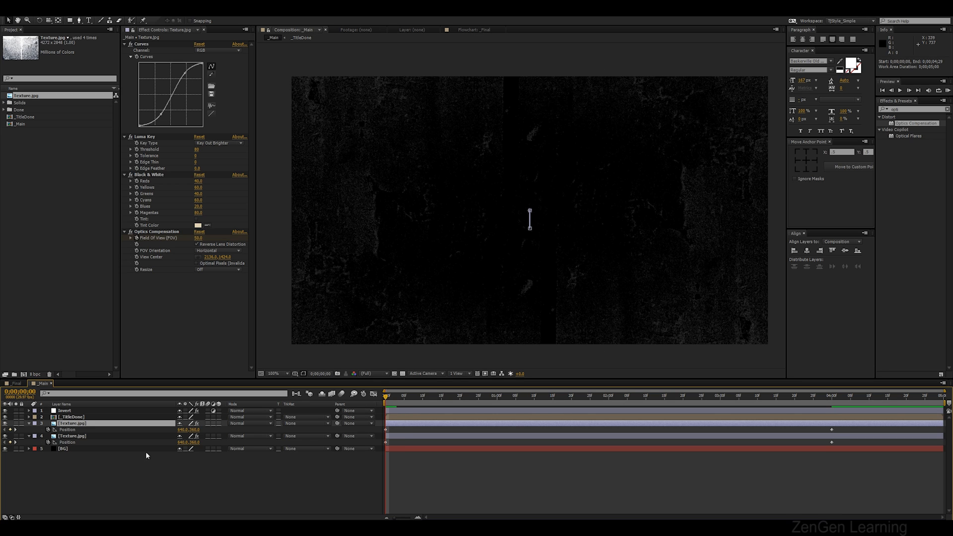
pyautogui.moveTo(479, 397); pyautogui.dragTo(572, 397)
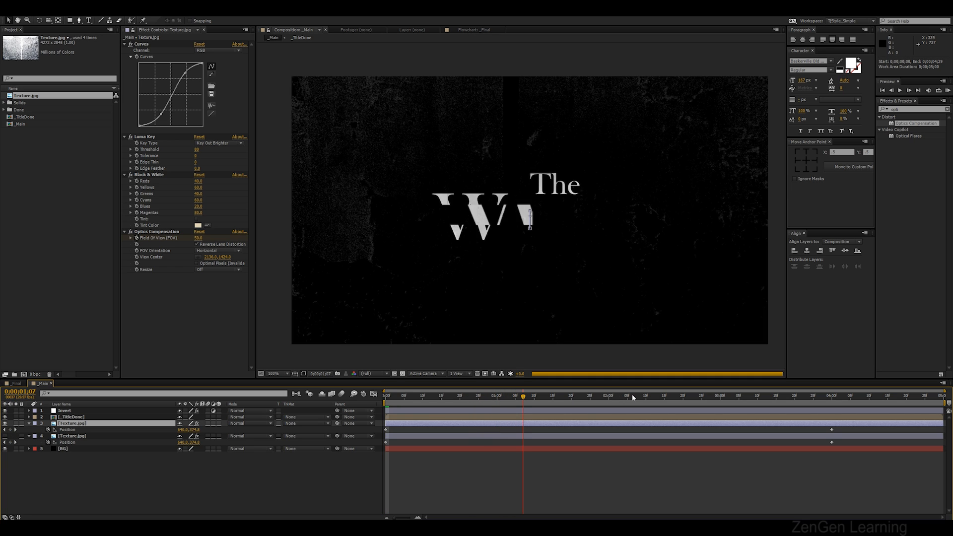
pyautogui.moveTo(633, 394); pyautogui.dragTo(787, 408)
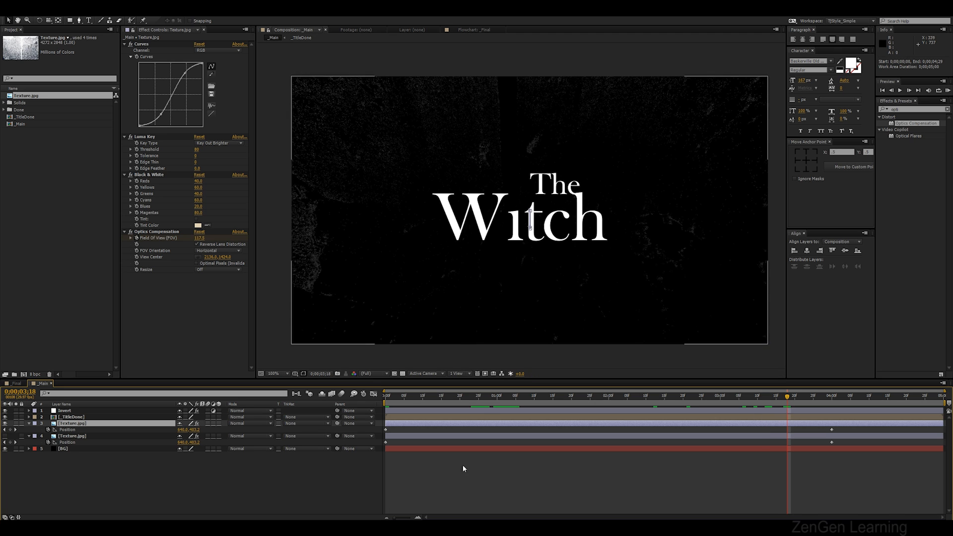
pyautogui.press('KP_0')
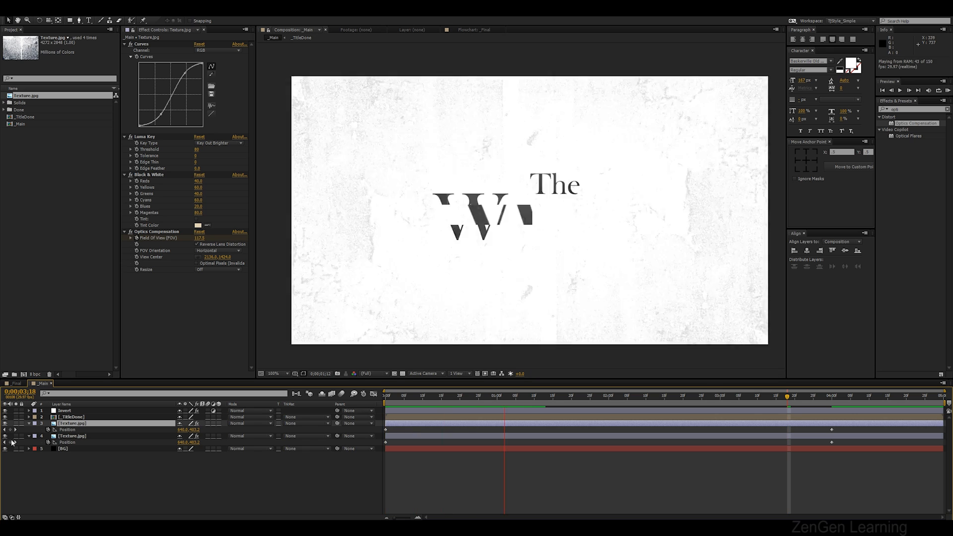
pyautogui.press('space')
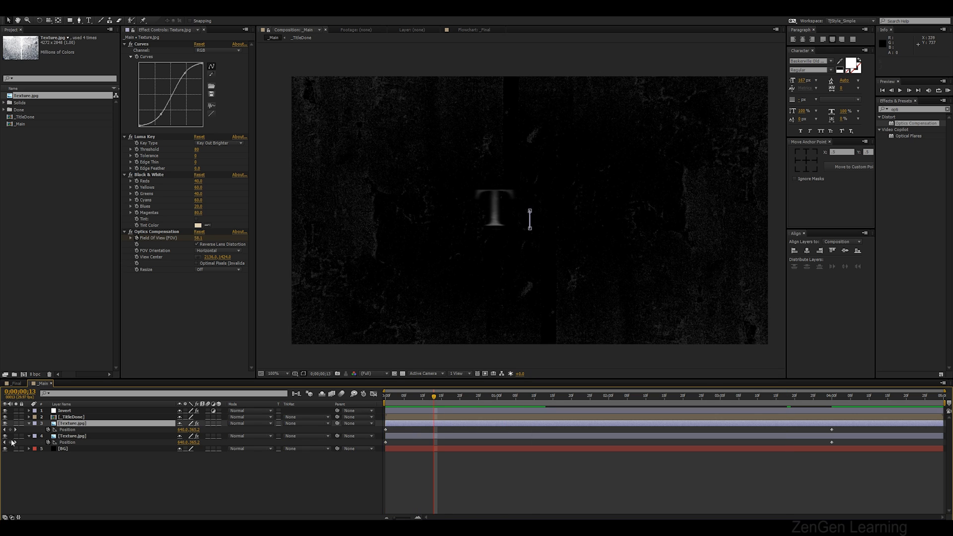
pyautogui.moveTo(435, 398); pyautogui.dragTo(545, 397)
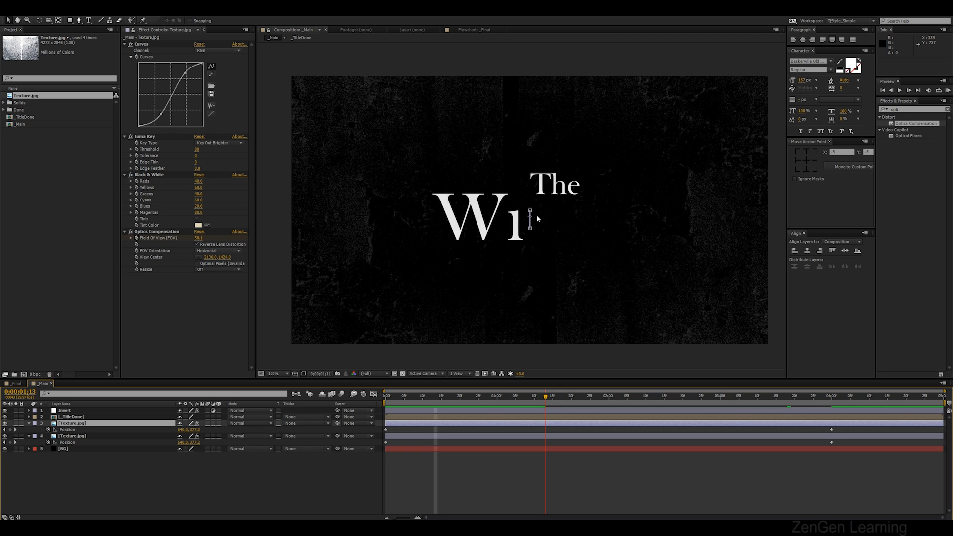
pyautogui.press('KP_0')
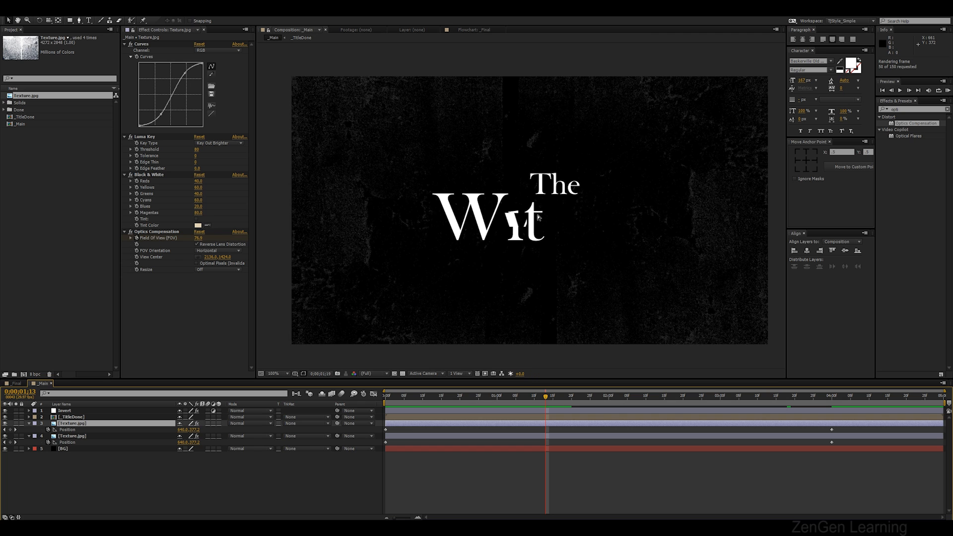
pyautogui.press('space')
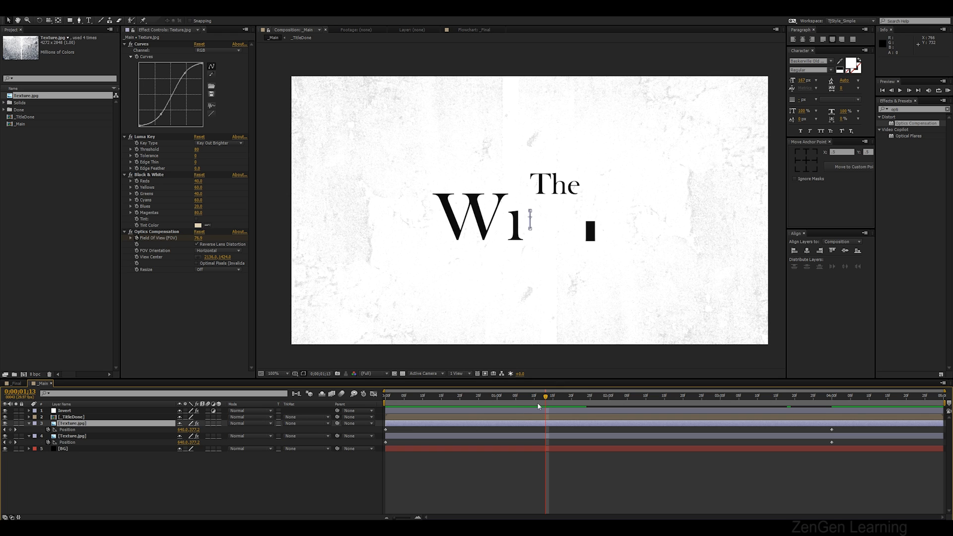
pyautogui.press('space')
# Keyframe the TitleDone layer's scale at 90% at the start of the composition
pyautogui.click(115, 476)
pyautogui.press('u')
pyautogui.press('u')
pyautogui.rightClick(95, 481)
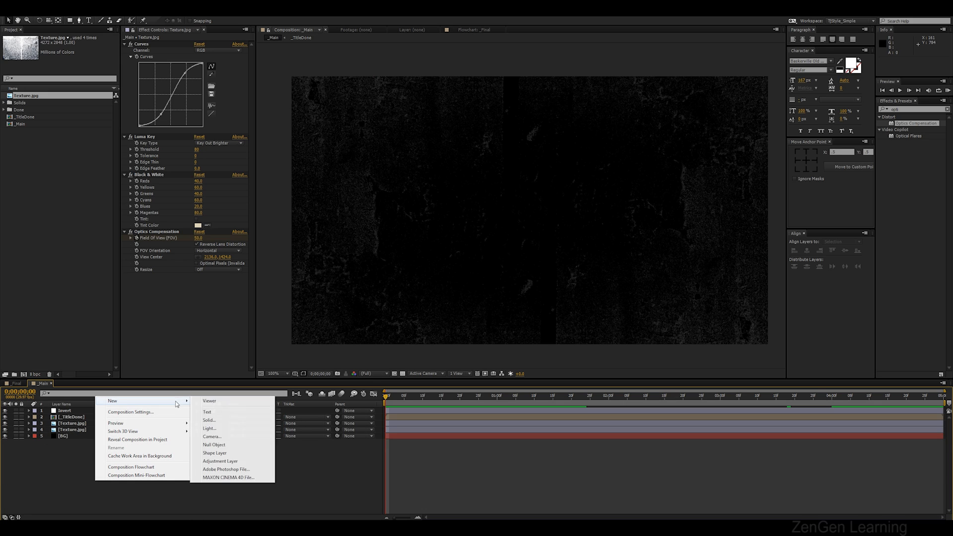
pyautogui.click(75, 418)
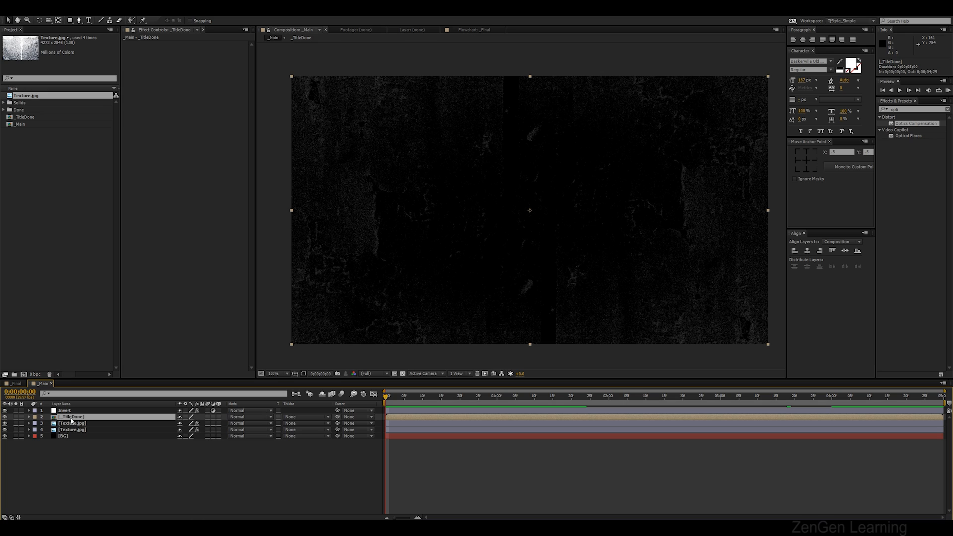
pyautogui.press('s')
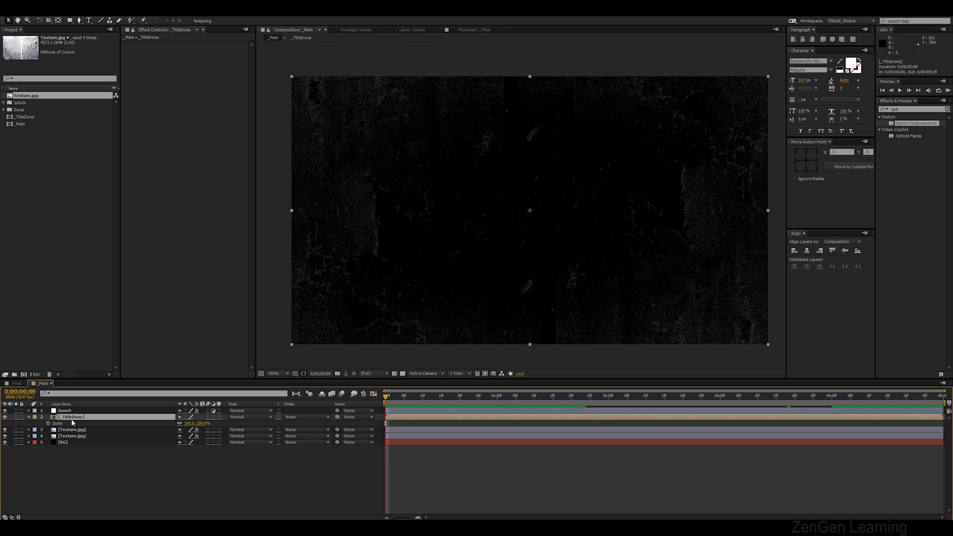
pyautogui.click(189, 424)
pyautogui.write('90')
pyautogui.press('Return')
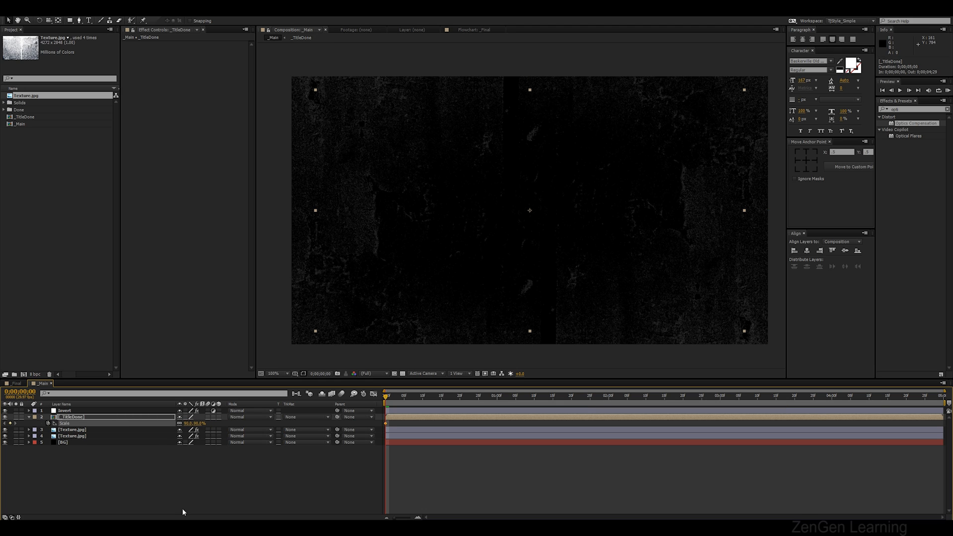
# At 4 seconds, set the TitleDone layer's scale to 100% and preview the animation
pyautogui.click(833, 396)
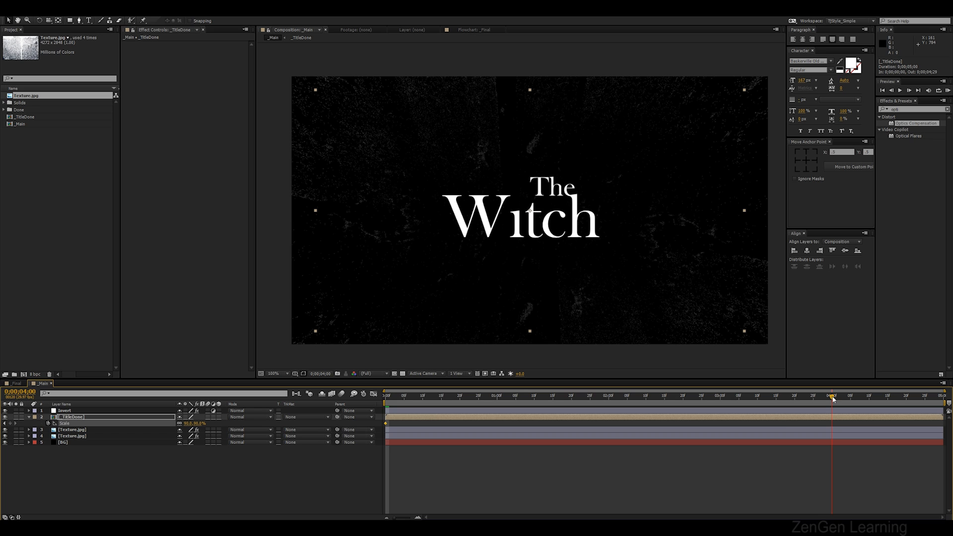
pyautogui.click(193, 500)
pyautogui.click(189, 423)
pyautogui.write('100')
pyautogui.press('Return')
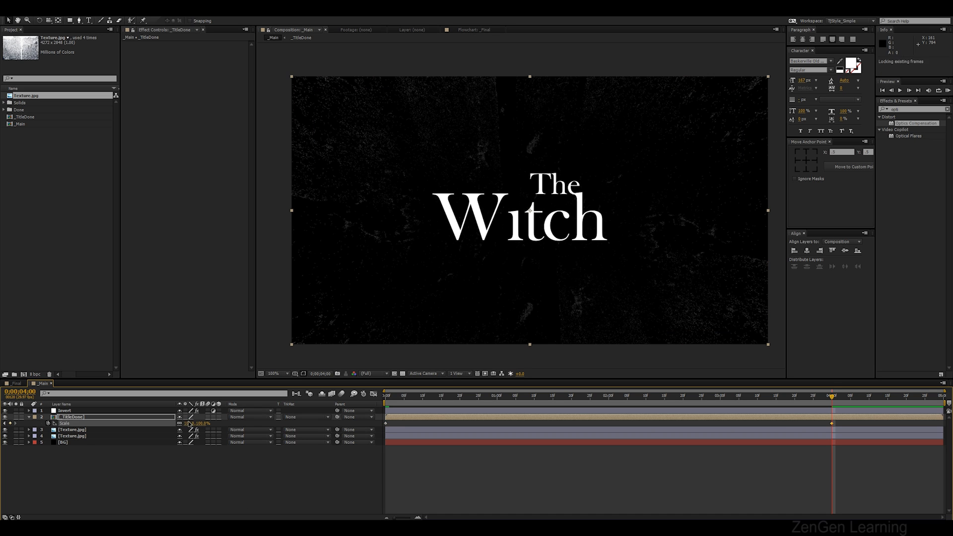
pyautogui.press('KP_0')
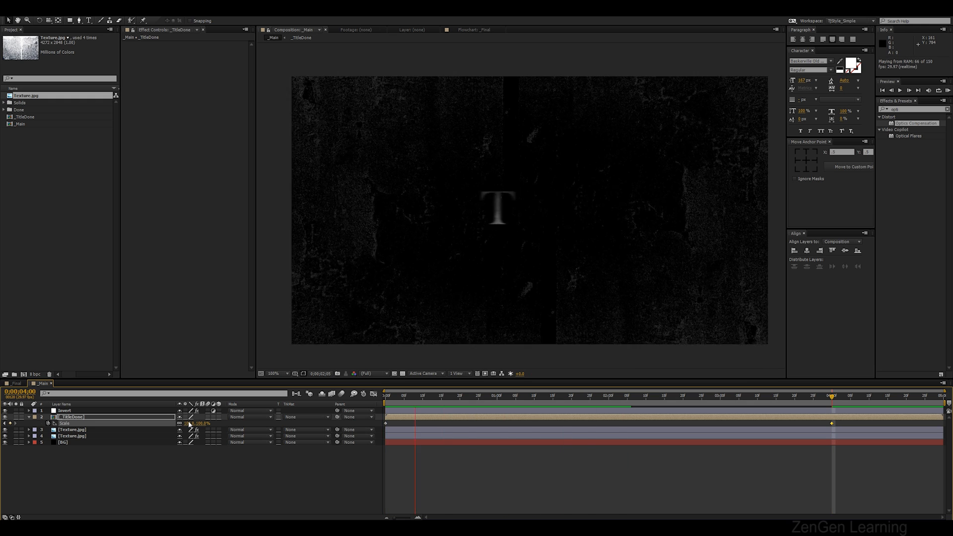
pyautogui.press('space')
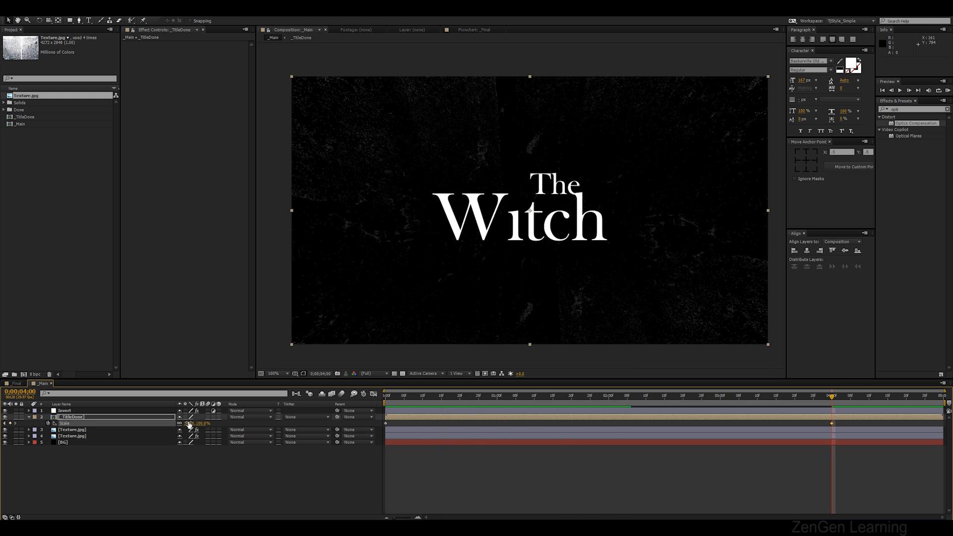
pyautogui.click(215, 449)
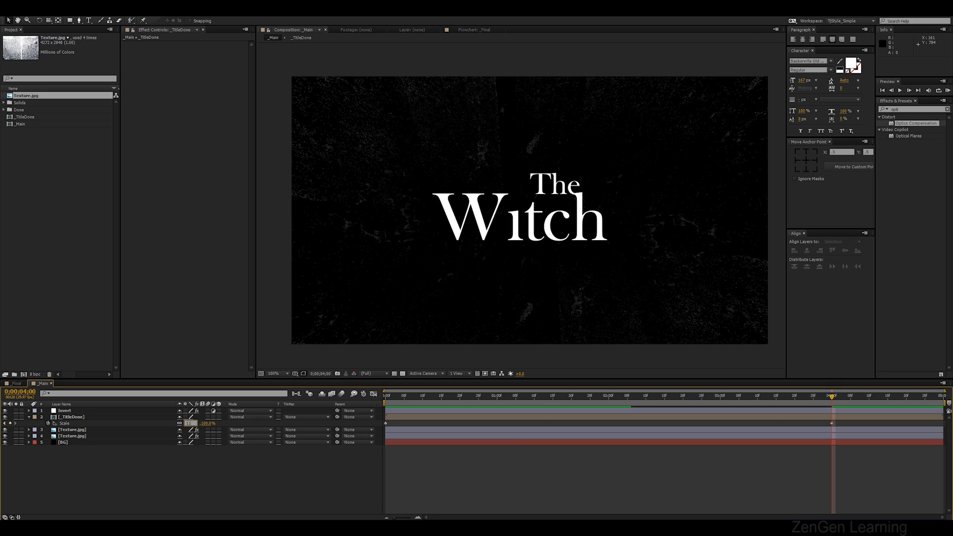
pyautogui.press('Return')
pyautogui.press('KP_0')
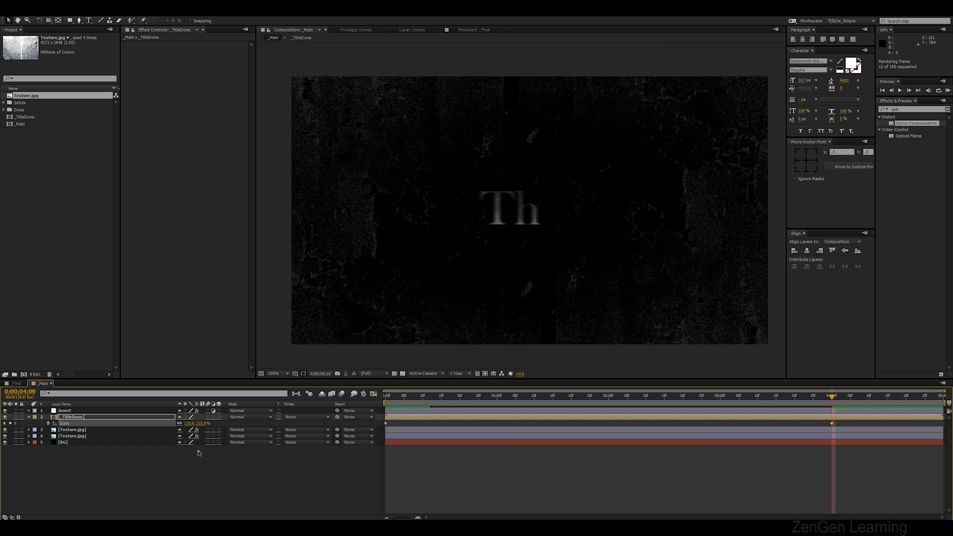